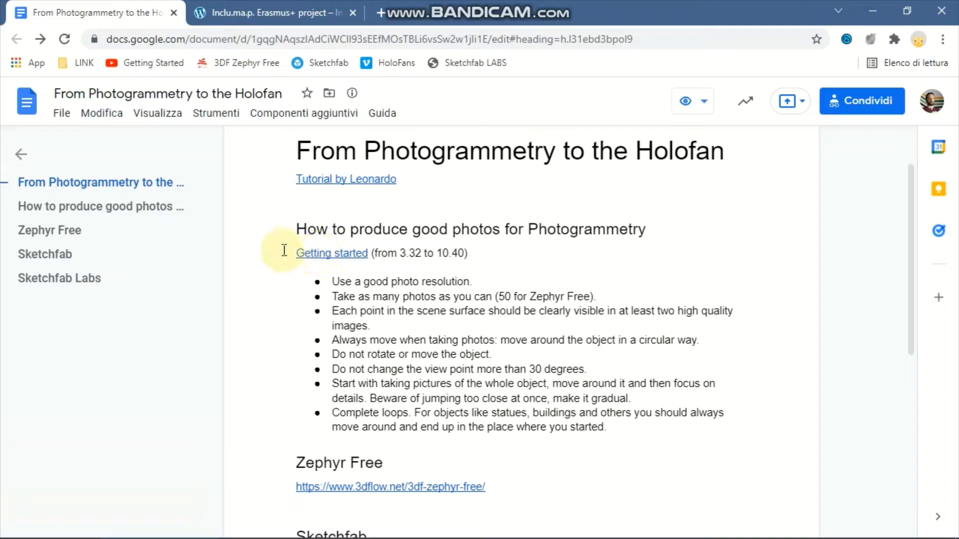
Look at the bookmarked Getting Started video on YouTube and return to the Holofan tutorial document.
left_click(147, 68)
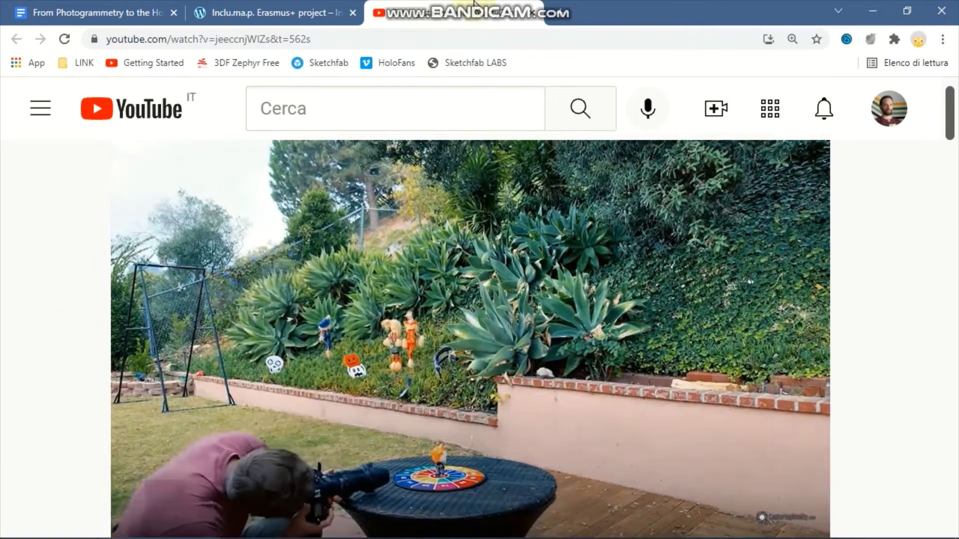
left_click(532, 14)
left_click(90, 12)
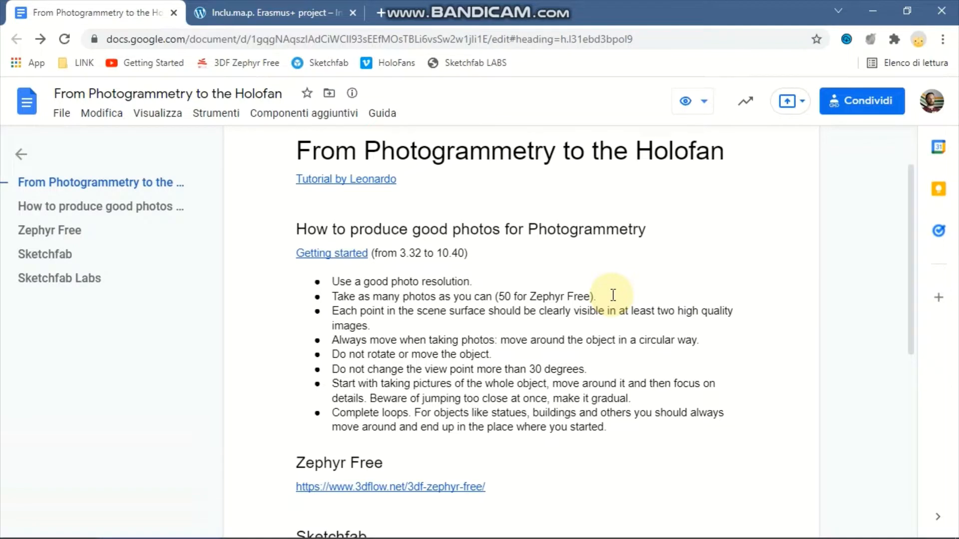
Read through the guidelines for producing good photogrammetry photos, down to the advice on complete loops.
scroll(785, 259, "down", 2)
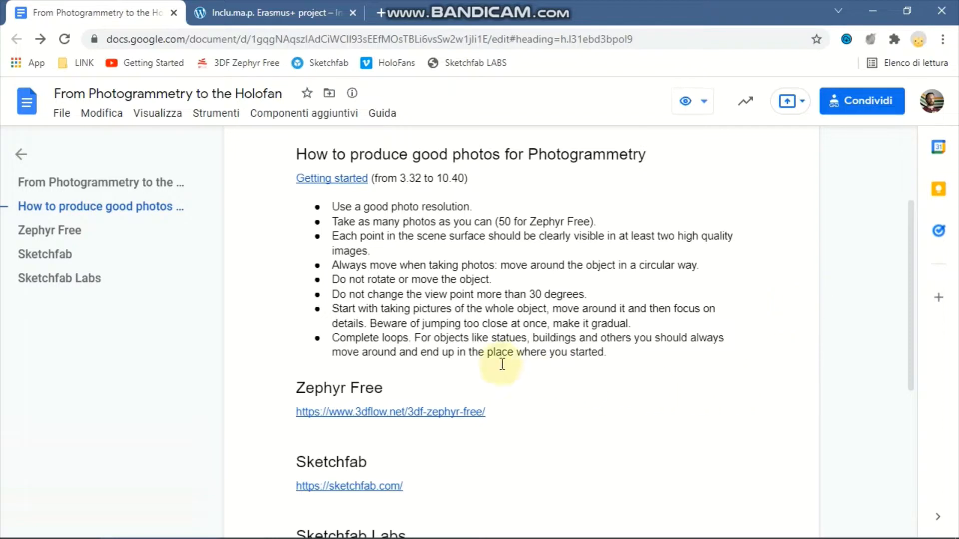
left_click_drag(332, 338, 402, 338)
left_click(280, 344)
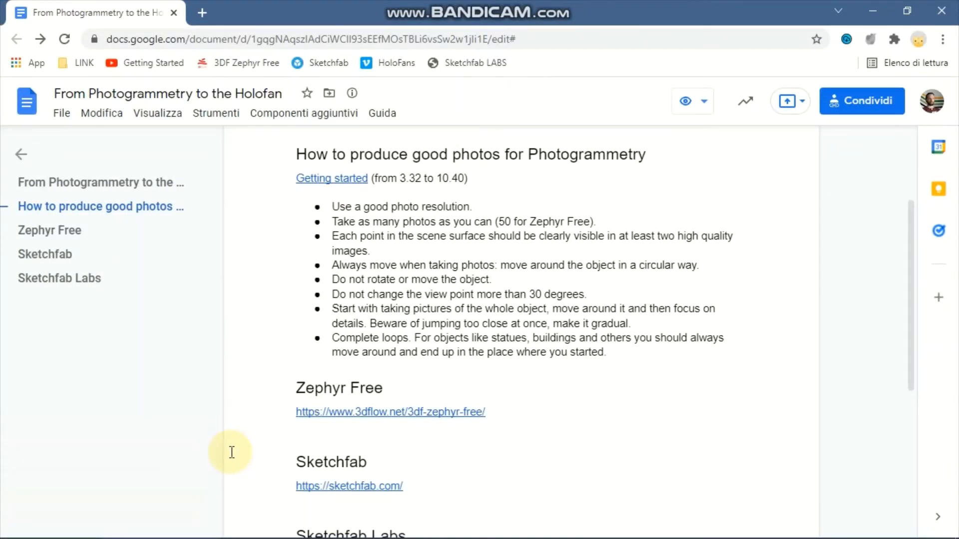
Open the 3DF Zephyr Free website from the document's link and find the download links for version 6.009.
mouse_move(360, 414)
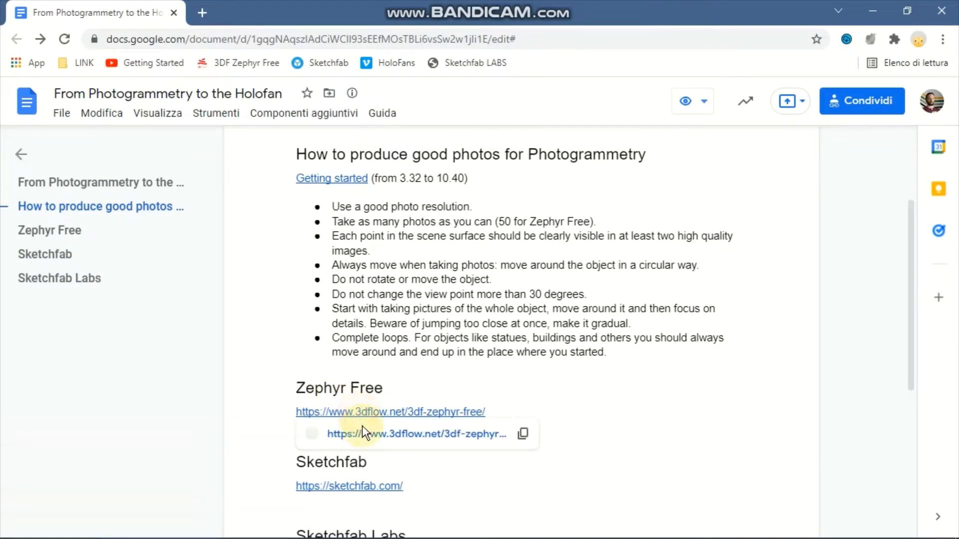
left_click(363, 431)
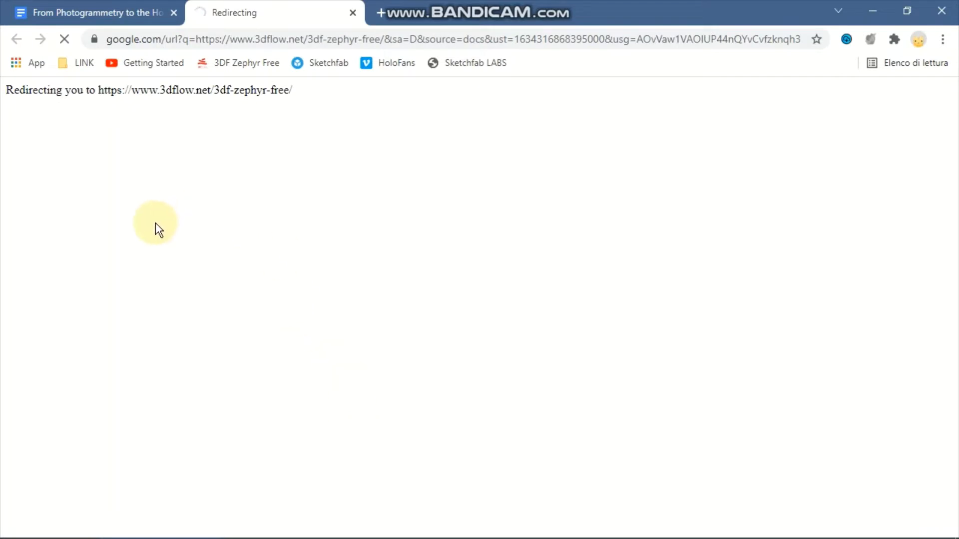
scroll(95, 229, "down", 5)
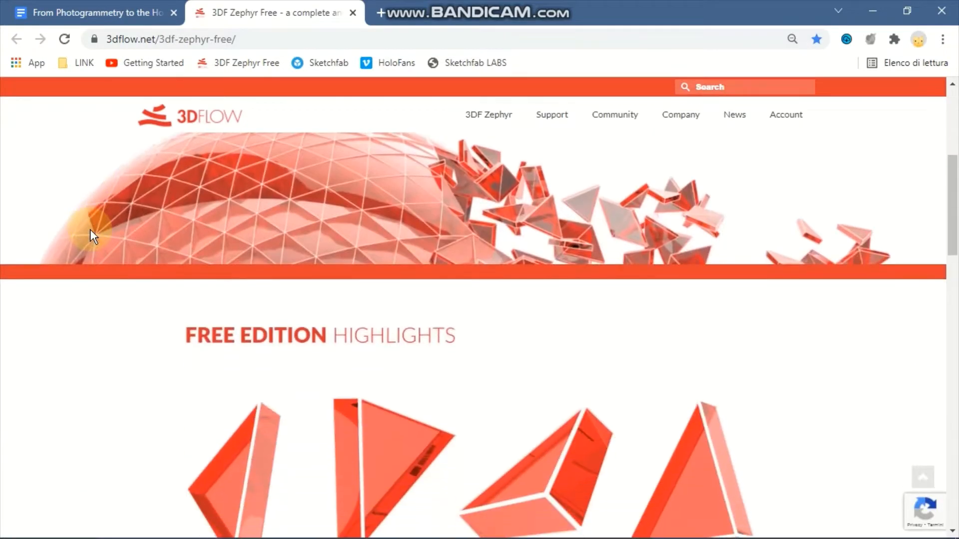
scroll(90, 230, "down", 7)
scroll(90, 230, "down", 6)
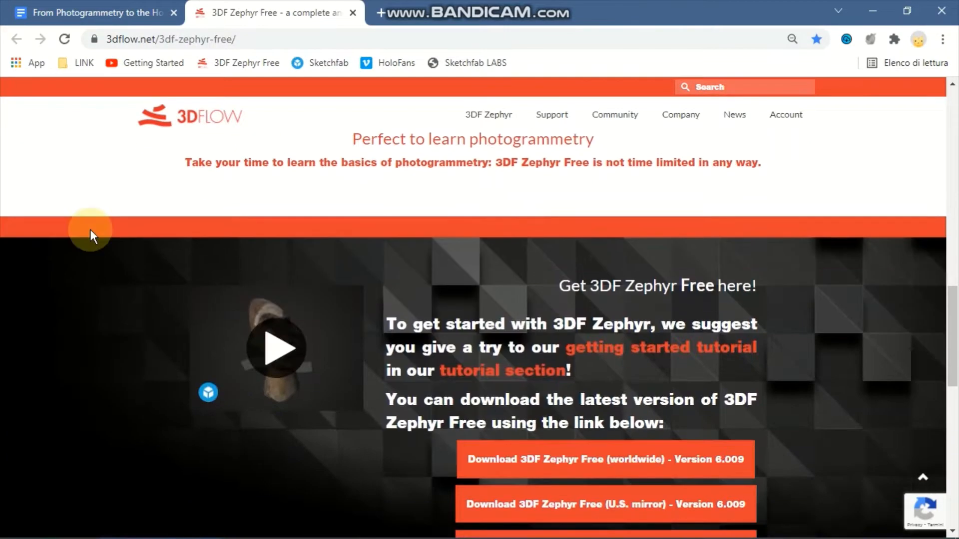
scroll(91, 231, "up", 1)
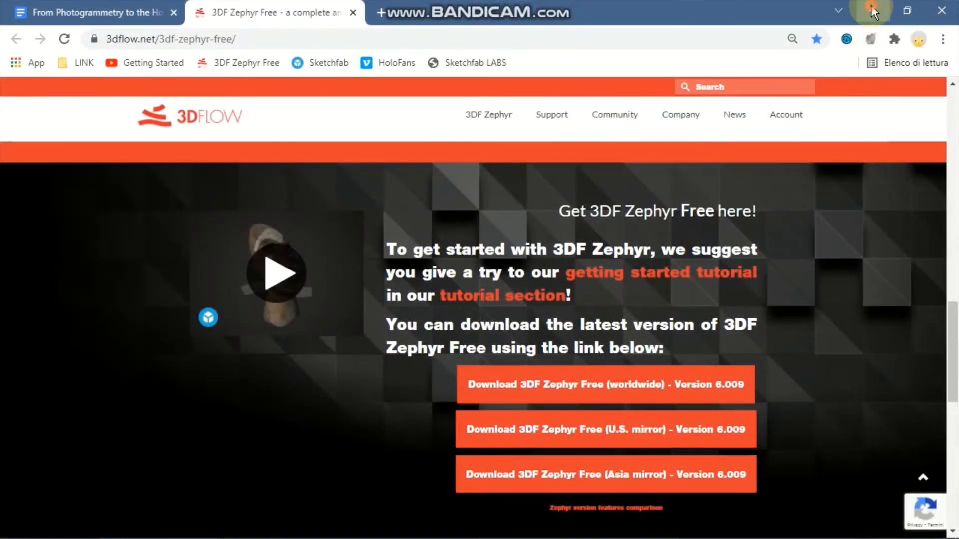
Switch to the desktop, launch 3DF Zephyr Free and decline the community reminder.
left_click(872, 10)
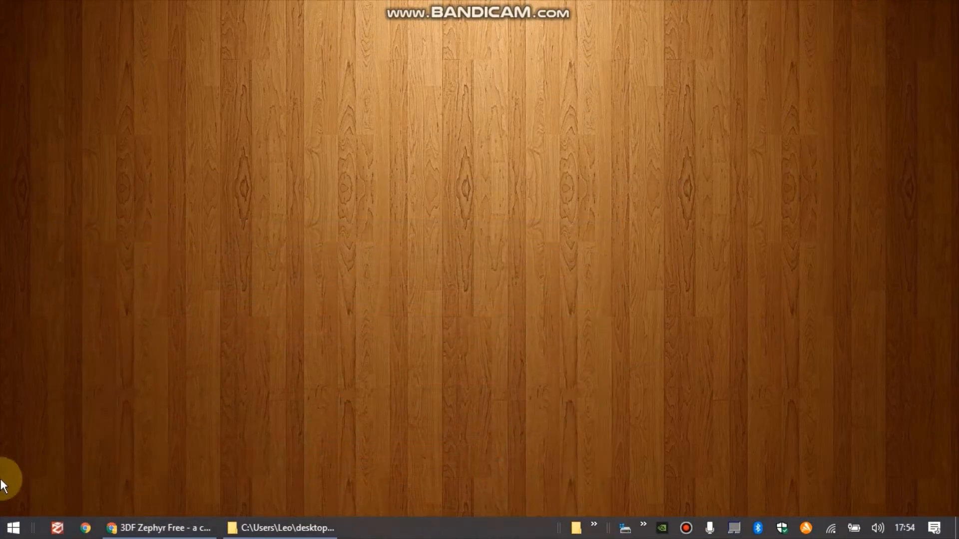
left_click(56, 528)
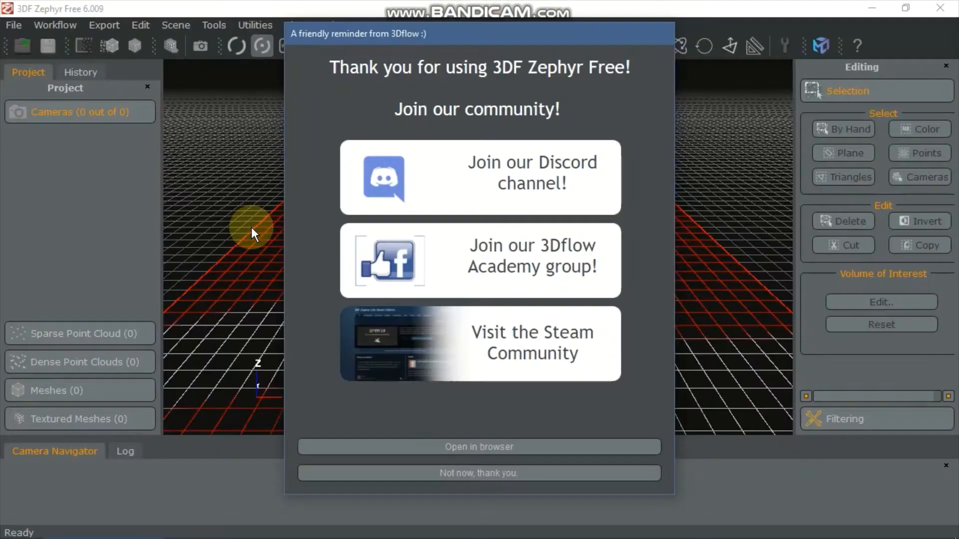
left_click(490, 474)
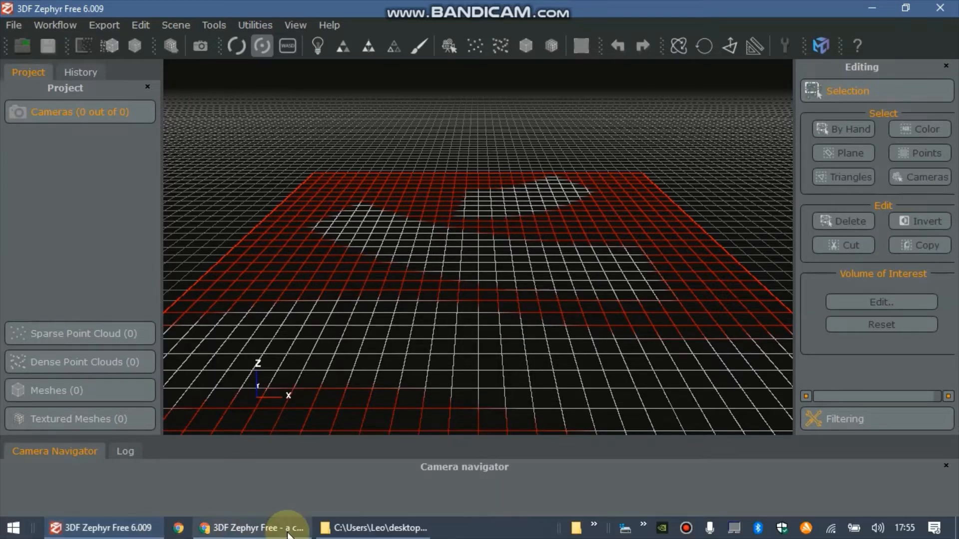
Switch to File Explorer, open the doll pictures folder inside INCLUMAP and look over its photo thumbnails in an enlarged window.
left_click(344, 529)
double_click(255, 341)
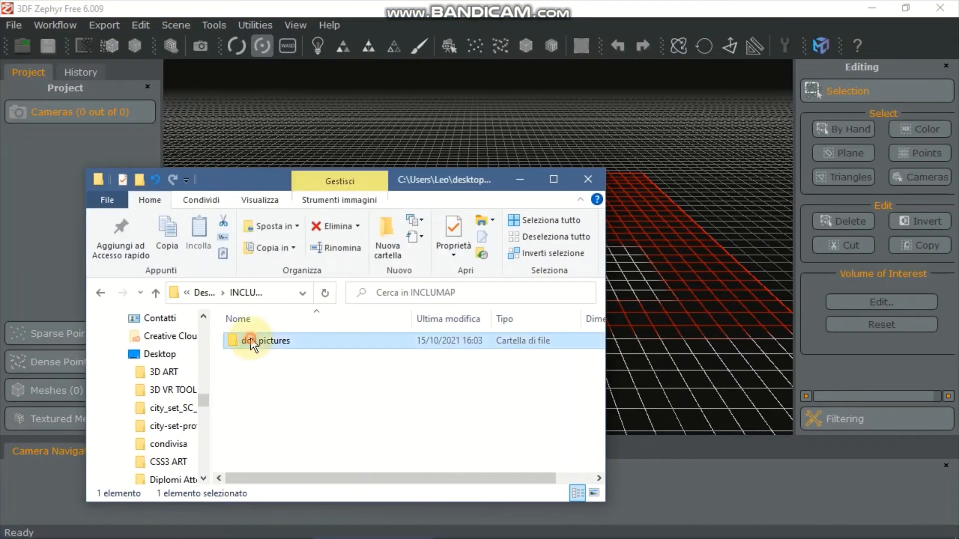
double_click(270, 175)
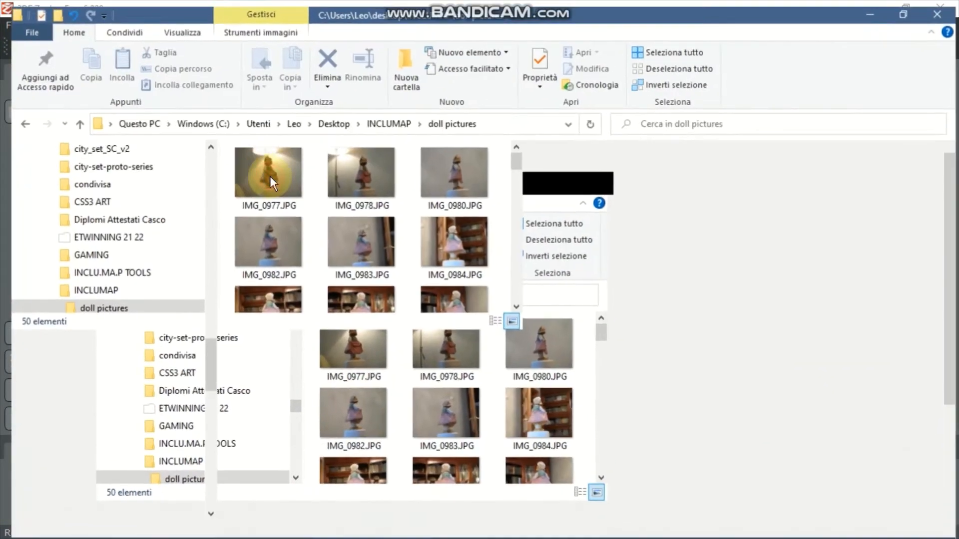
scroll(370, 238, "down", 3)
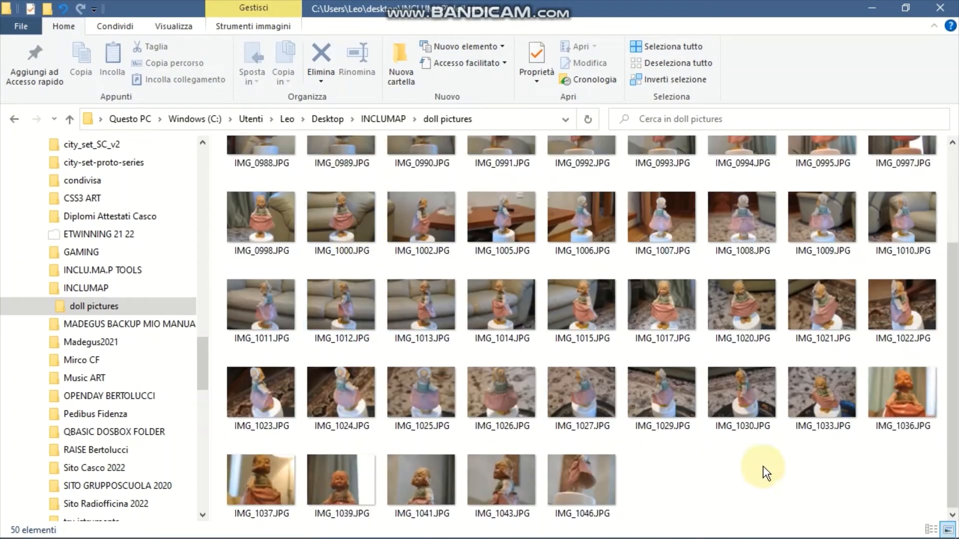
View the doll photos at full size, from IMG_1014.JPG through the last close-ups of the series.
double_click(493, 295)
scroll(493, 295, "down", 4)
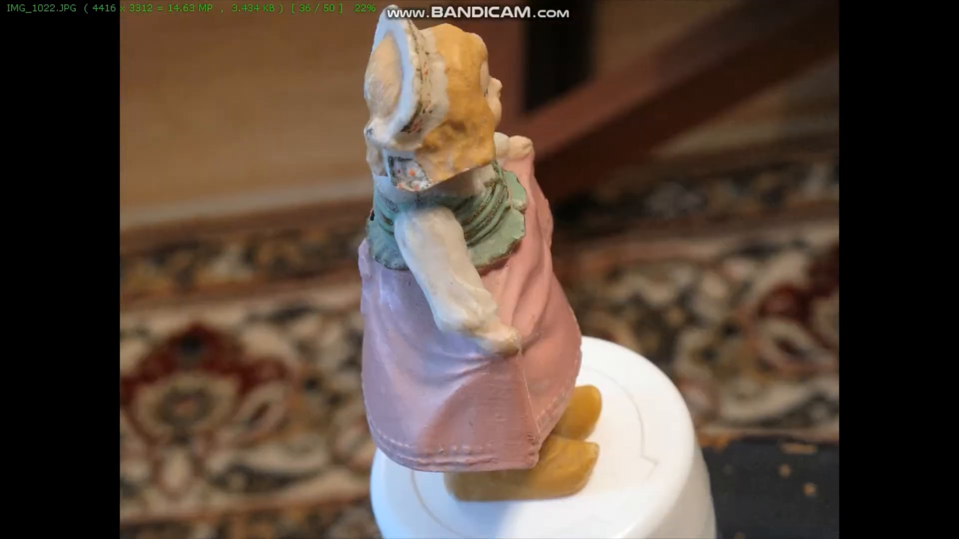
scroll(493, 295, "down", 3)
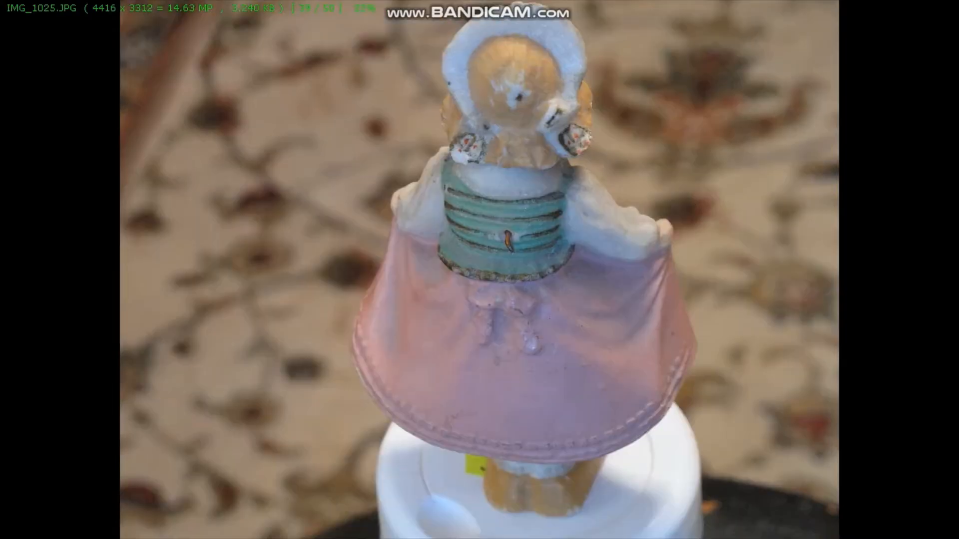
scroll(492, 295, "down", 1)
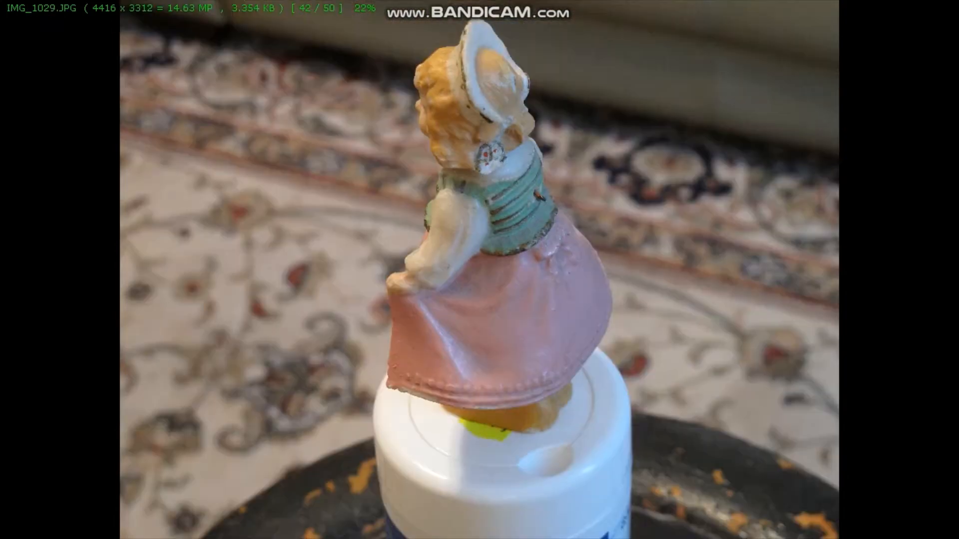
scroll(493, 295, "down", 3)
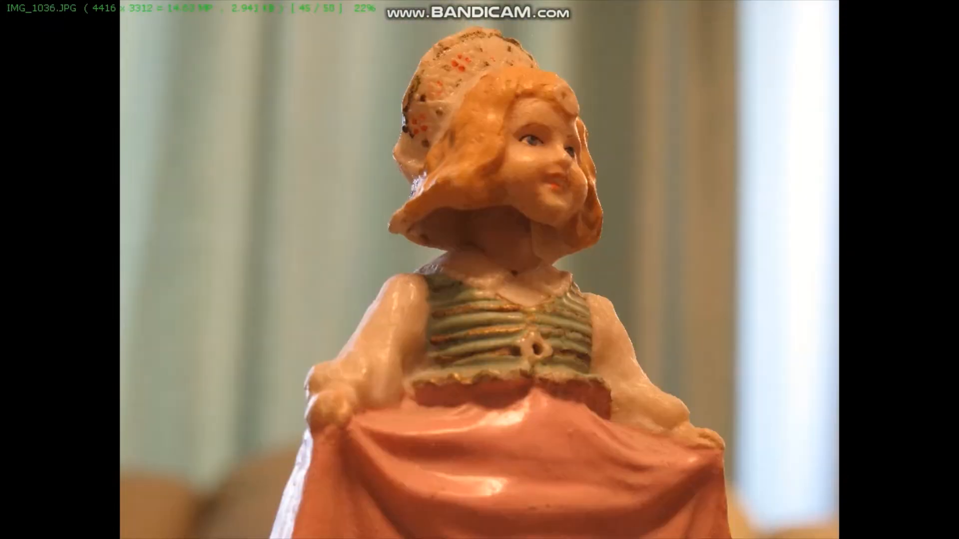
scroll(492, 296, "down", 2)
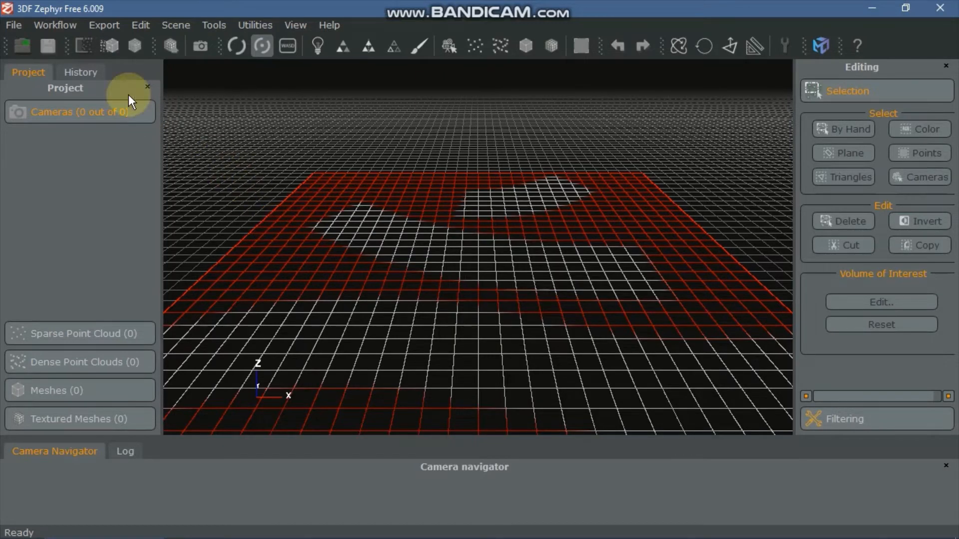
Start a new 3DF Zephyr project with the online camera calibration check enabled and add all 50 photos from the doll pictures folder.
left_click(53, 25)
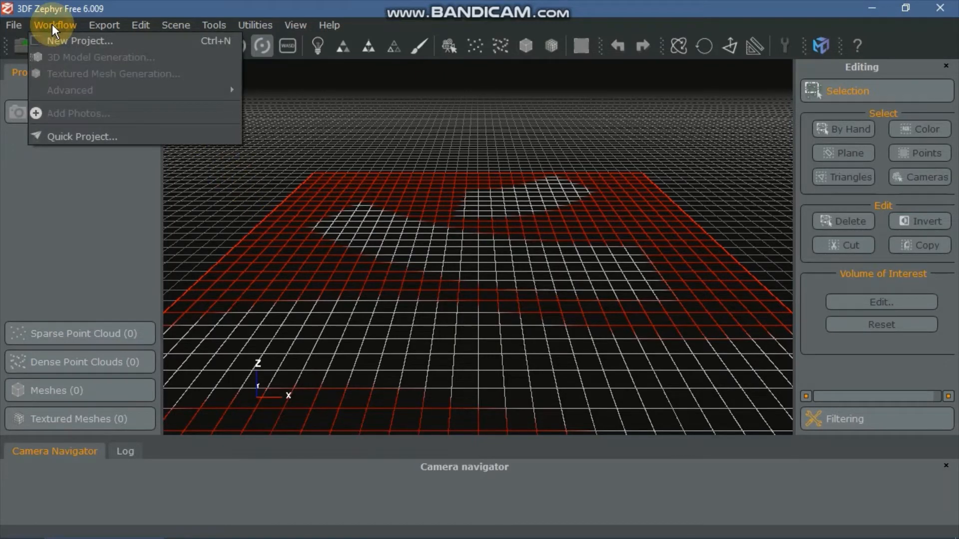
left_click(120, 44)
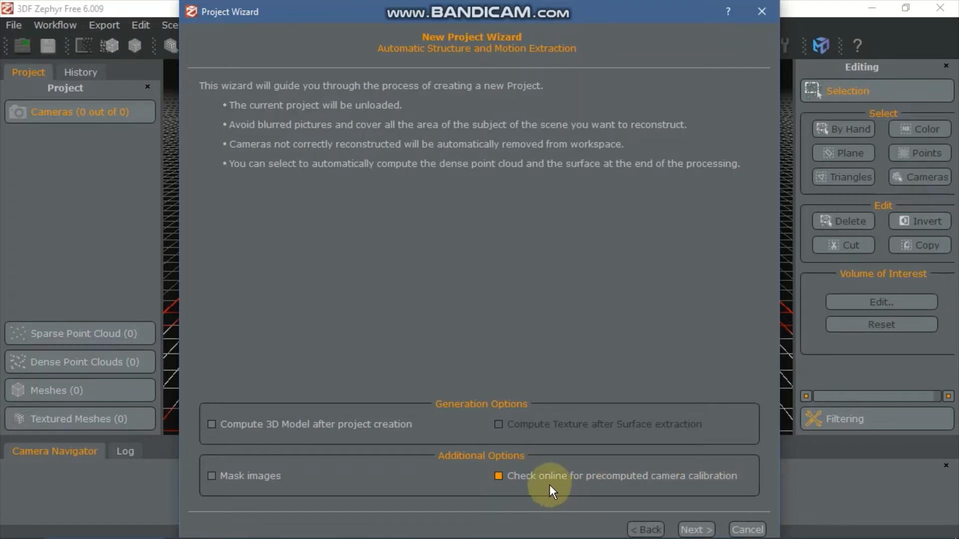
left_click(696, 530)
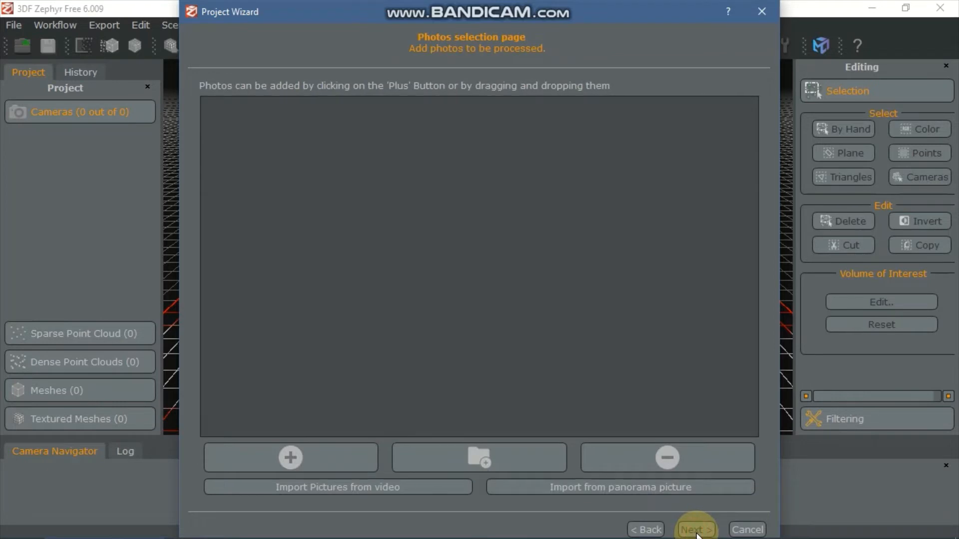
left_click(289, 458)
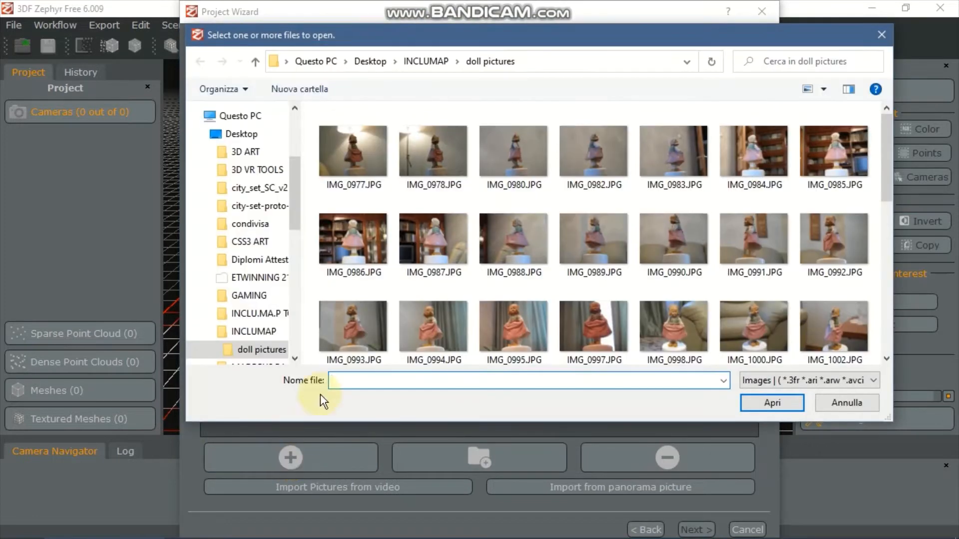
left_click_drag(308, 133, 859, 343)
left_click(773, 403)
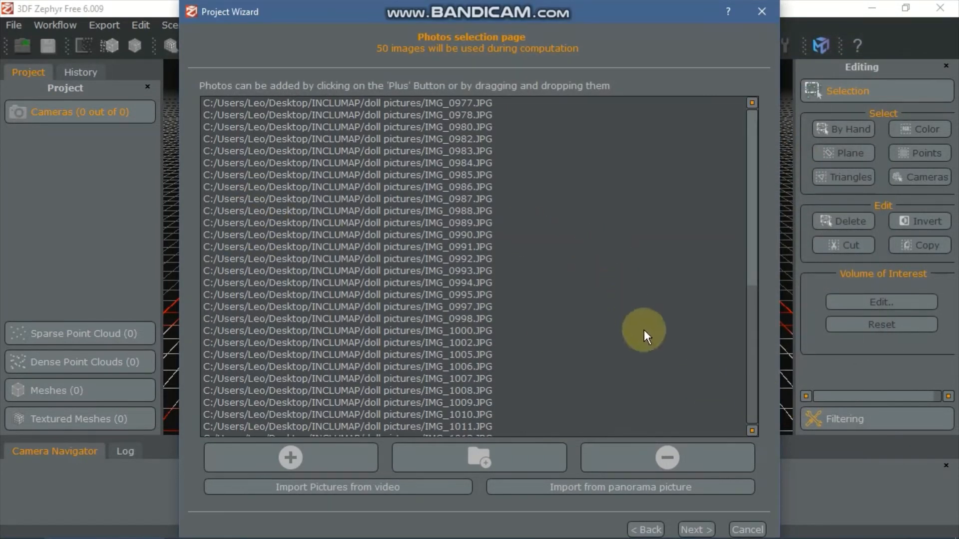
left_click(695, 530)
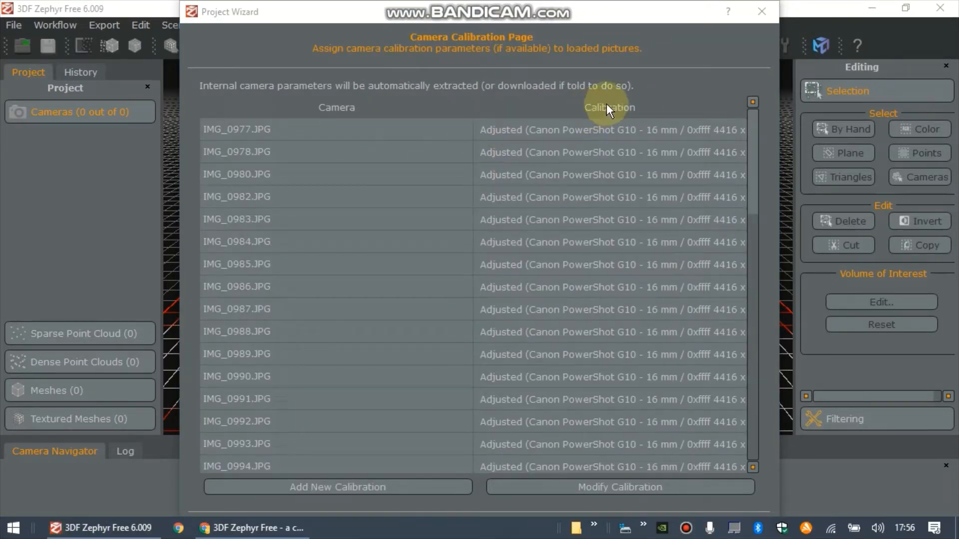
Check the camera calibrations assigned to the loaded photos and accept them as extracted.
left_click(582, 131)
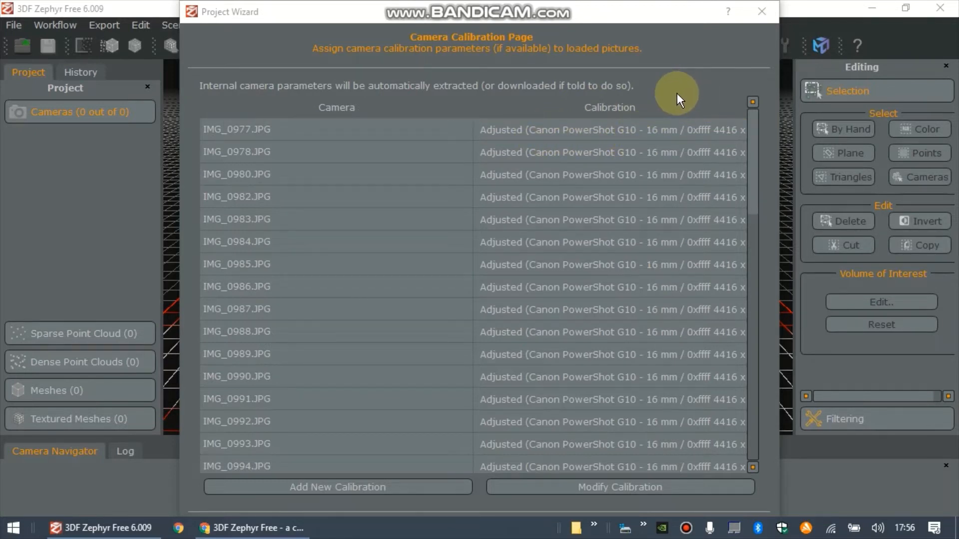
left_click_drag(752, 115, 747, 385)
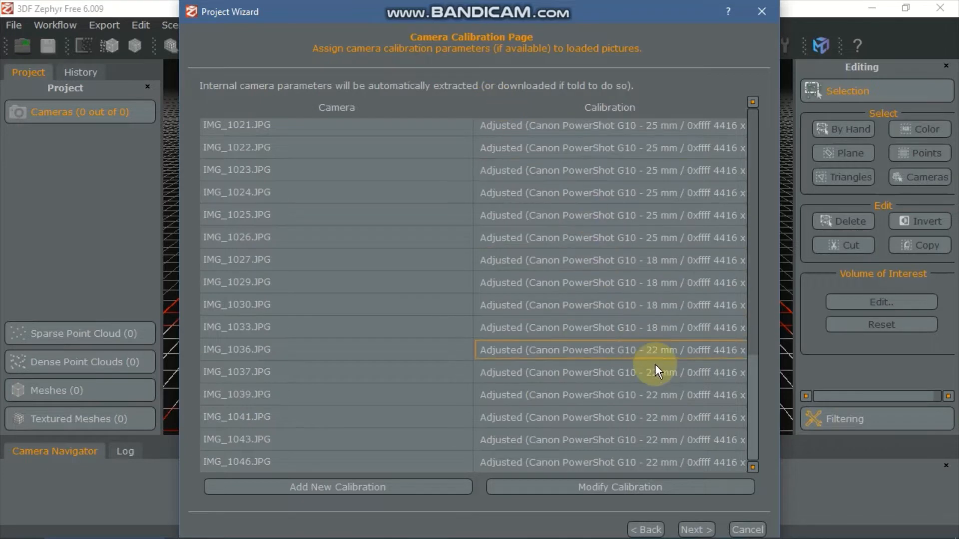
left_click(695, 530)
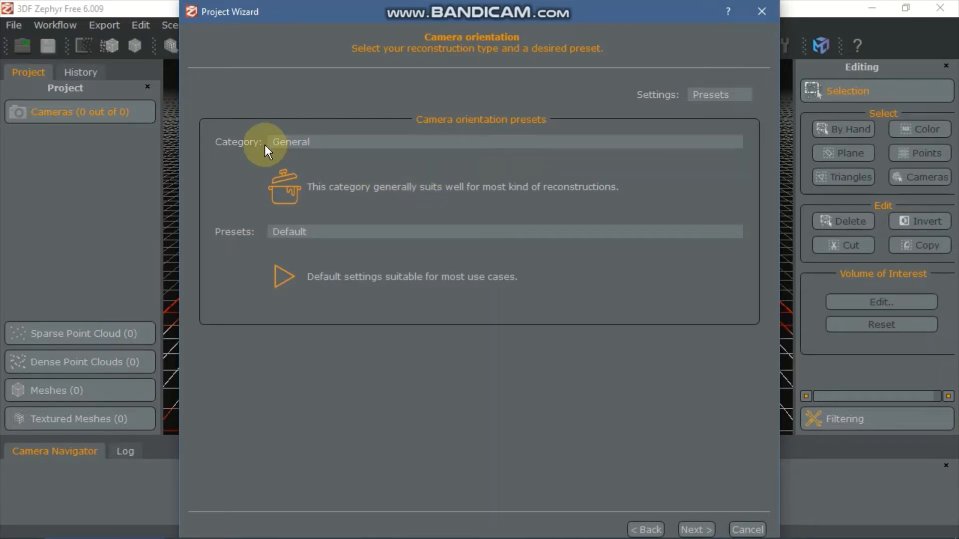
Set the camera orientation category to Urban with the Default preset and run the sparse reconstruction.
left_click(304, 141)
left_click(299, 175)
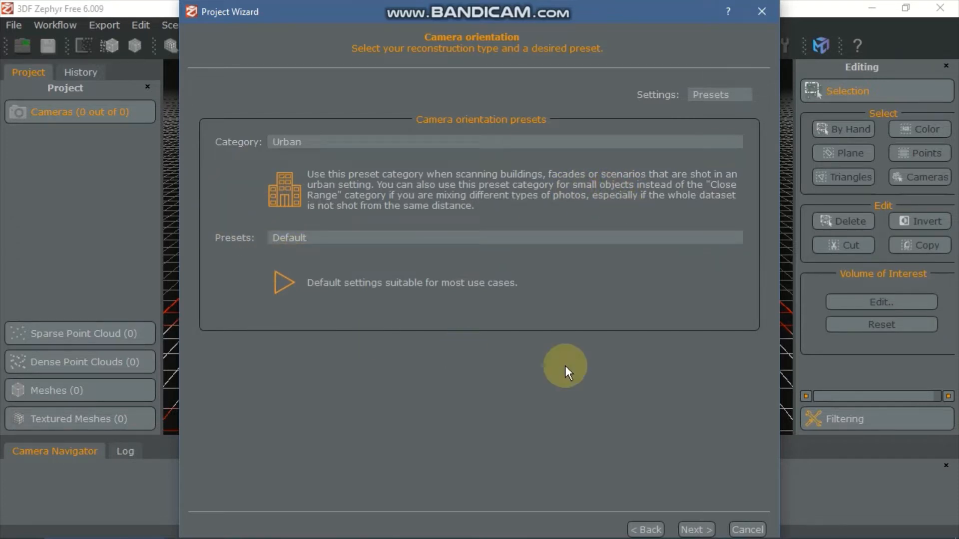
left_click(698, 530)
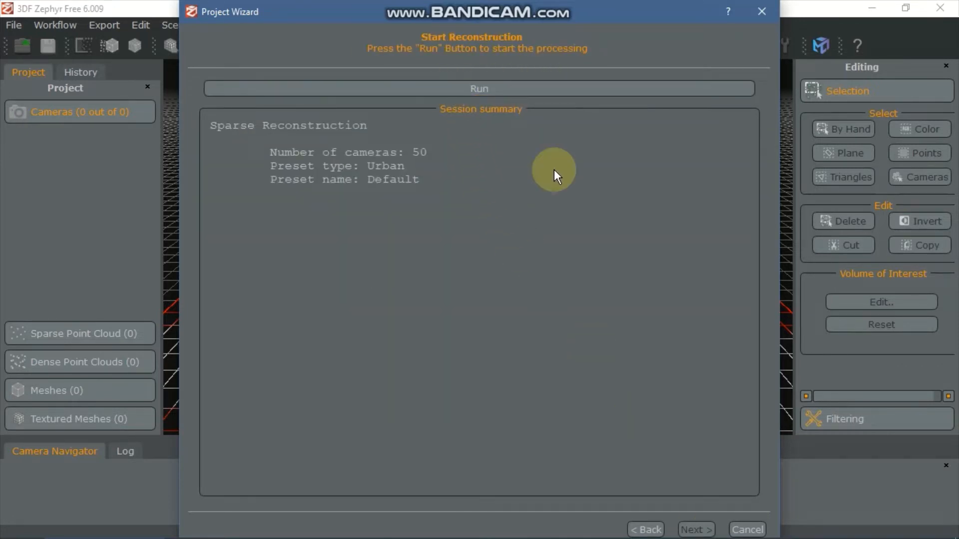
left_click(574, 91)
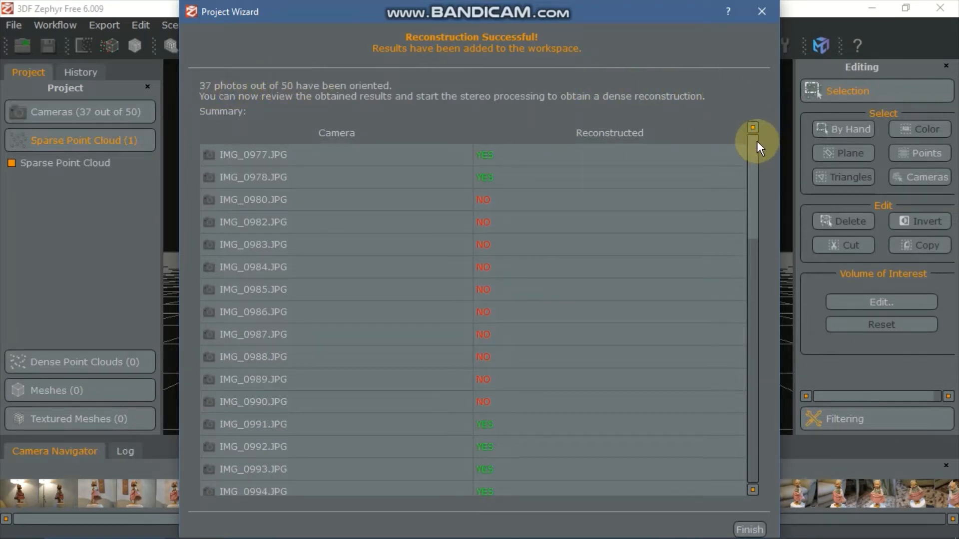
Review which photos were reconstructed, finish the project wizard and inspect the doll's sparse point cloud.
left_click_drag(757, 141, 772, 249)
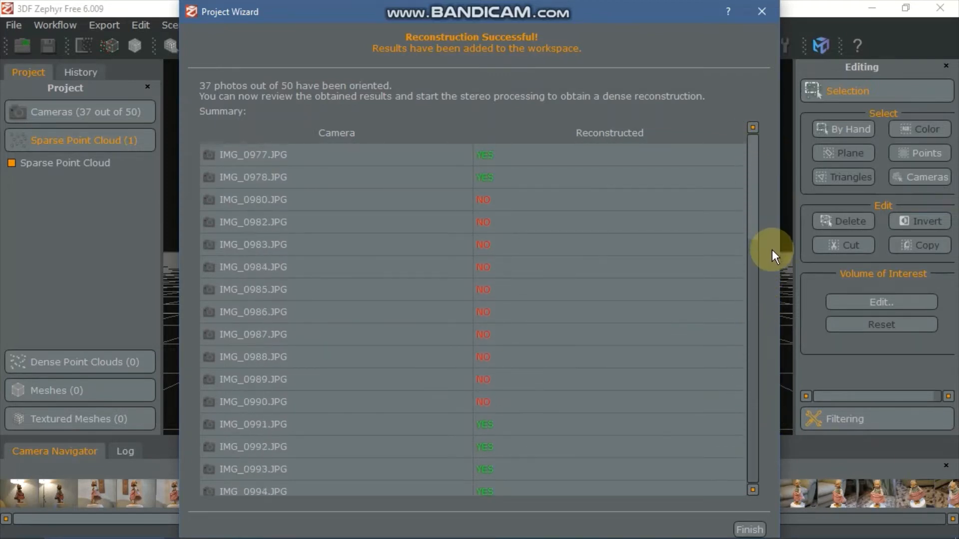
left_click(750, 531)
left_click(440, 193)
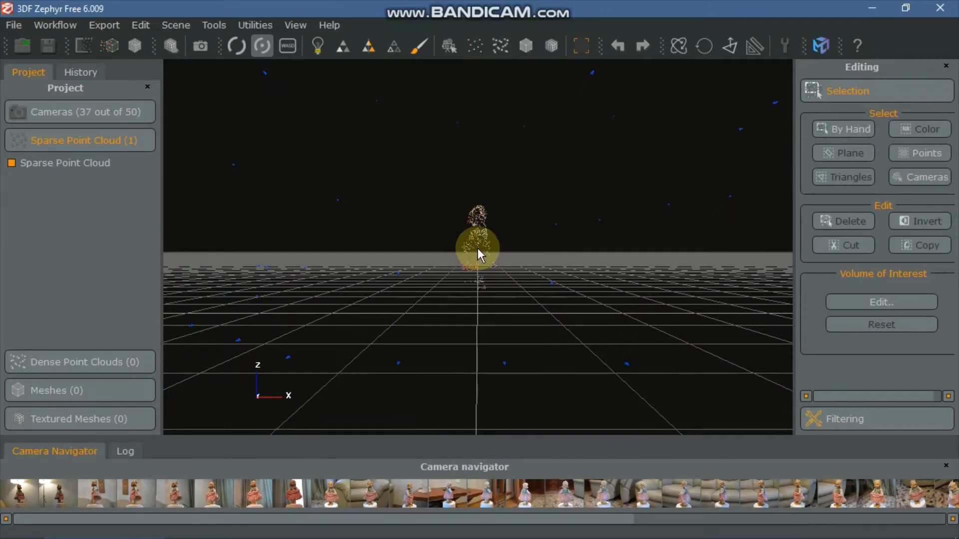
left_click_drag(478, 248, 609, 189)
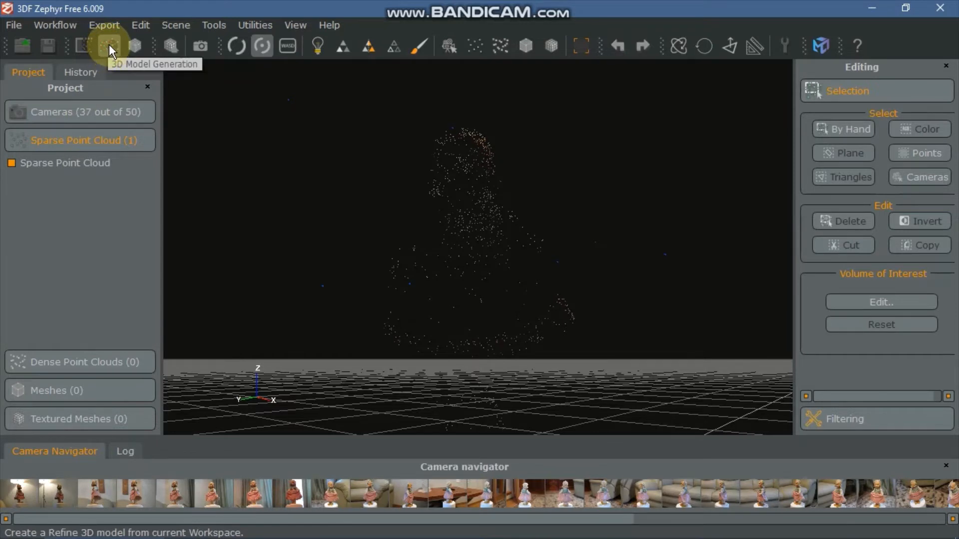
Generate the 3D model from all cameras with the Urban category and Default preset for both dense point cloud and mesh, then finish the wizard.
left_click(59, 25)
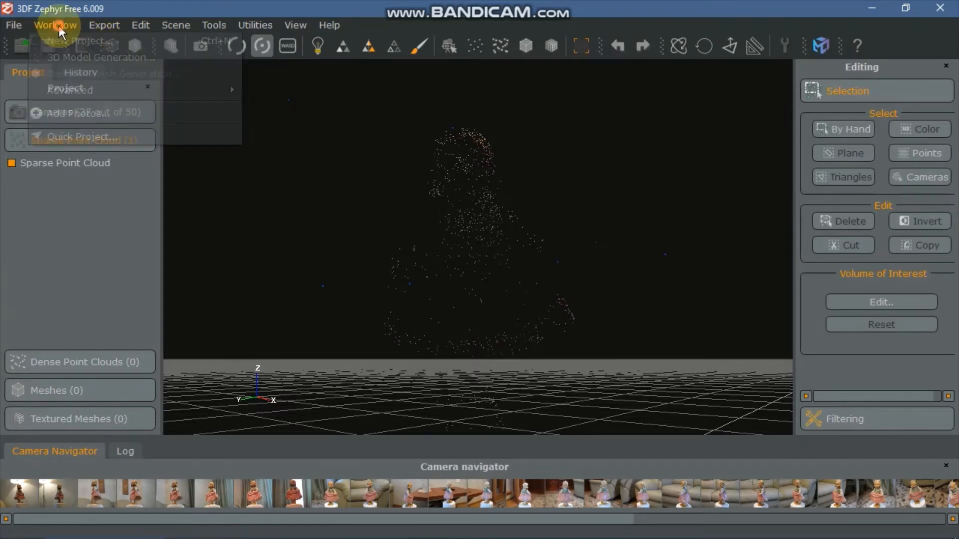
left_click(133, 59)
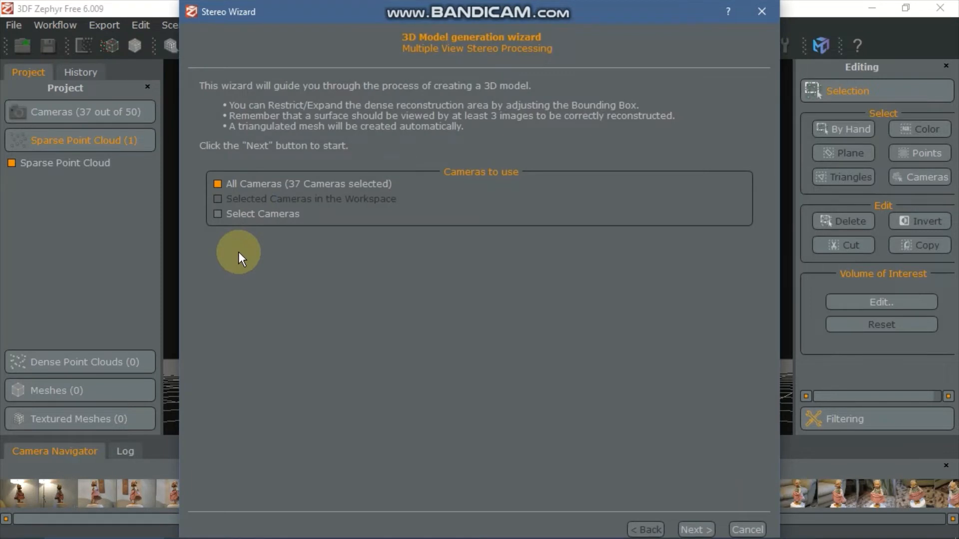
left_click(693, 528)
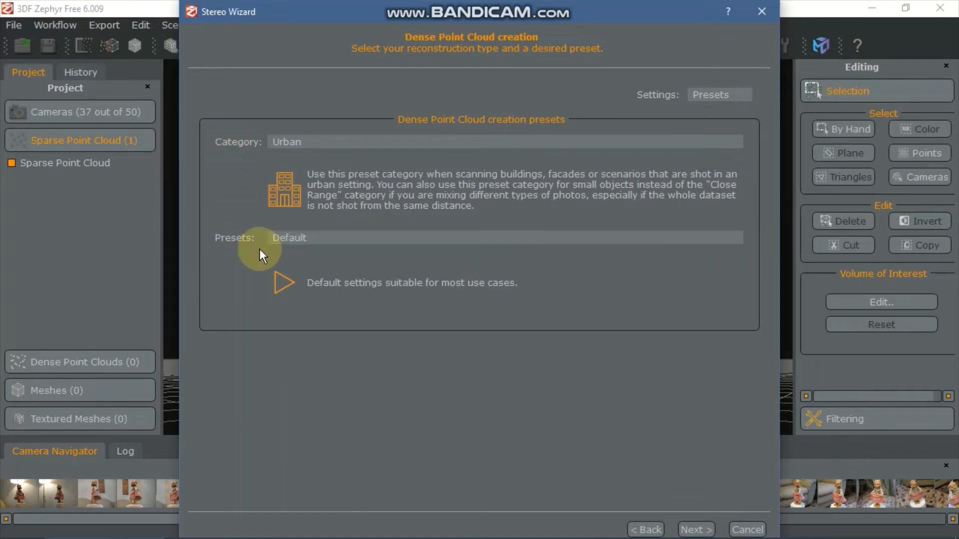
left_click(693, 524)
left_click(694, 524)
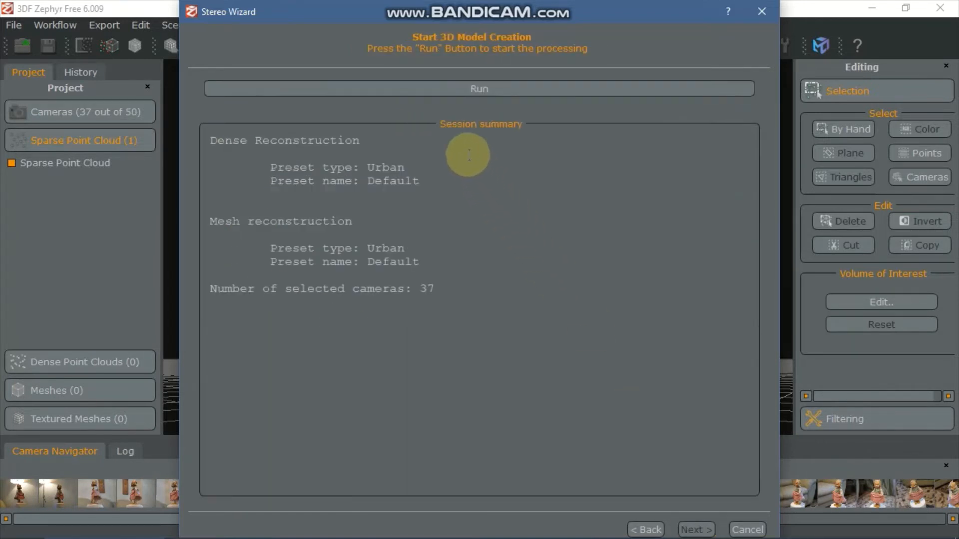
left_click(518, 91)
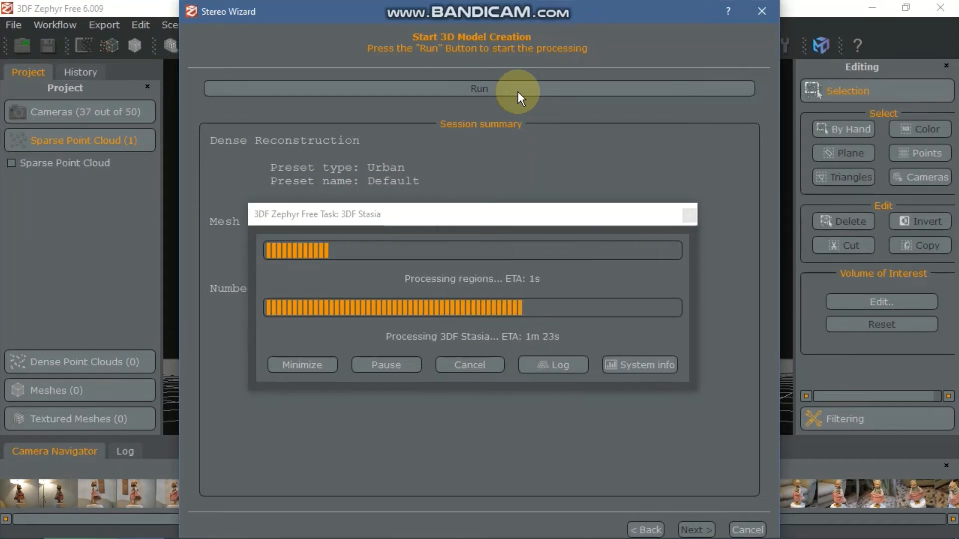
left_click(604, 214)
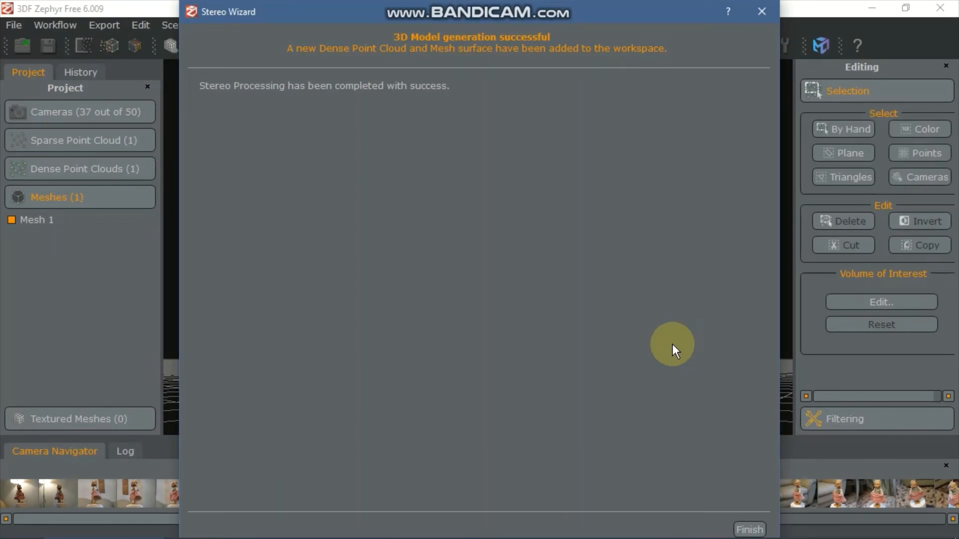
left_click(748, 528)
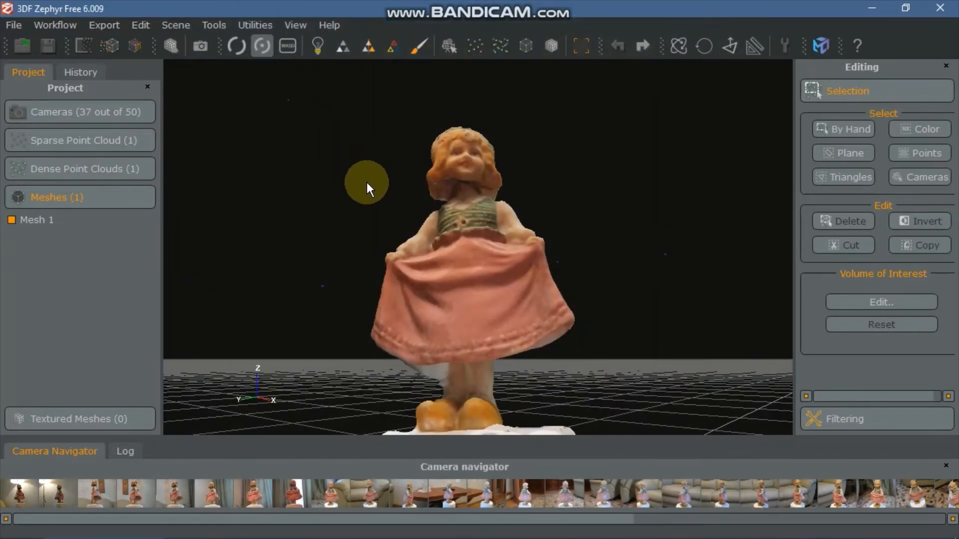
Inspect the doll's reconstructed mesh up close and as a whole, checking the face, bodice, skirt and base.
right_click(386, 214)
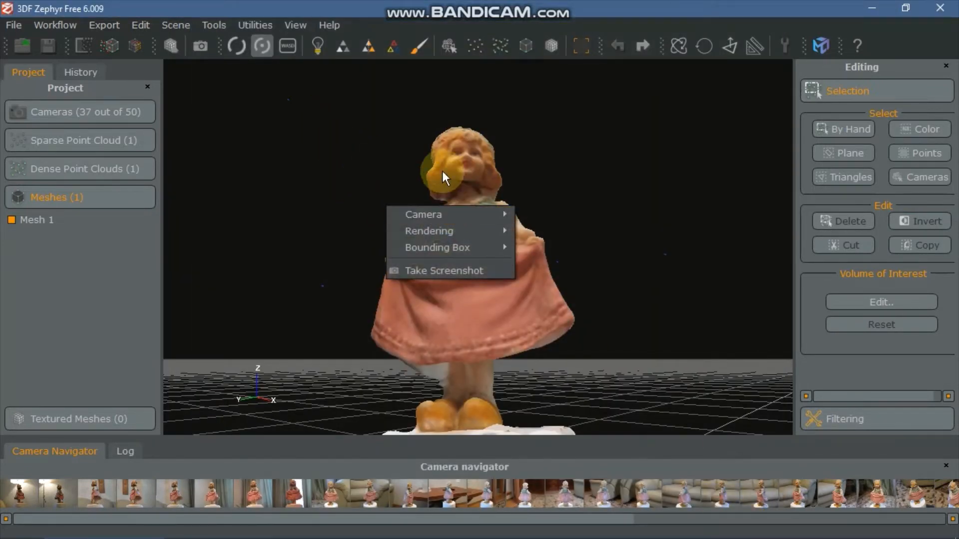
left_click_drag(441, 171, 483, 261)
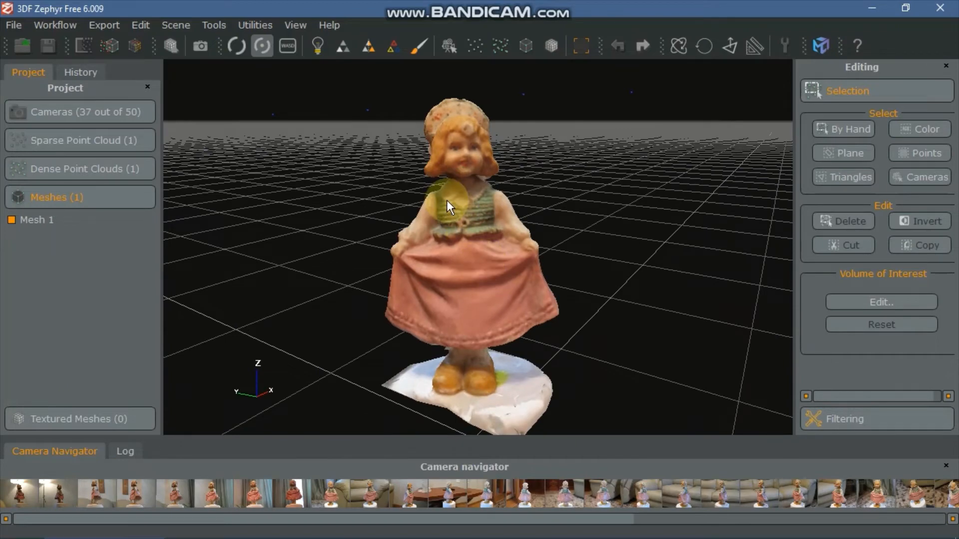
scroll(460, 206, "up", 8)
scroll(460, 205, "down", 4)
mouse_move(434, 244)
left_mouse_down()
mouse_move(475, 266)
mouse_move(634, 259)
mouse_move(710, 155)
mouse_move(508, 137)
mouse_move(422, 201)
mouse_move(444, 207)
mouse_move(434, 240)
left_mouse_up()
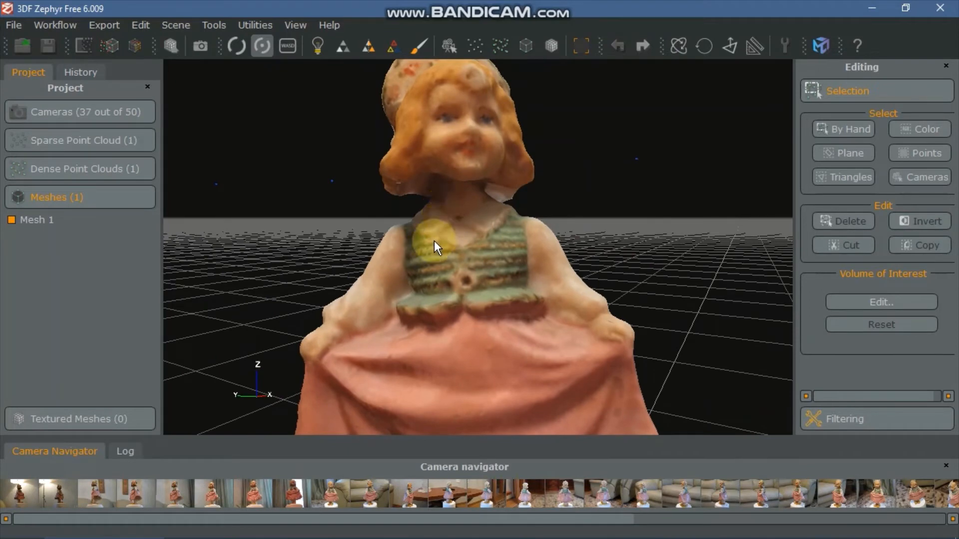
scroll(433, 240, "down", 4)
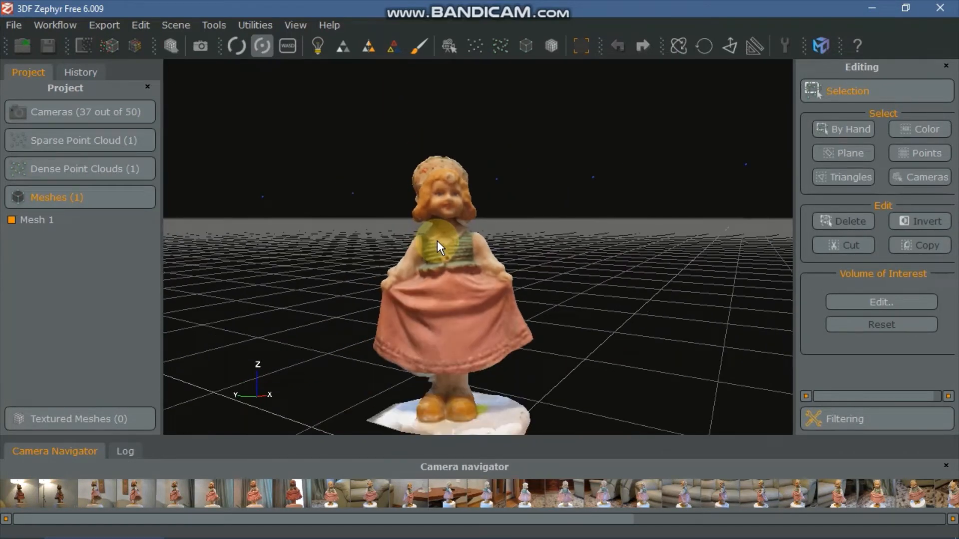
scroll(435, 244, "up", 2)
right_click_drag(427, 250, 452, 227)
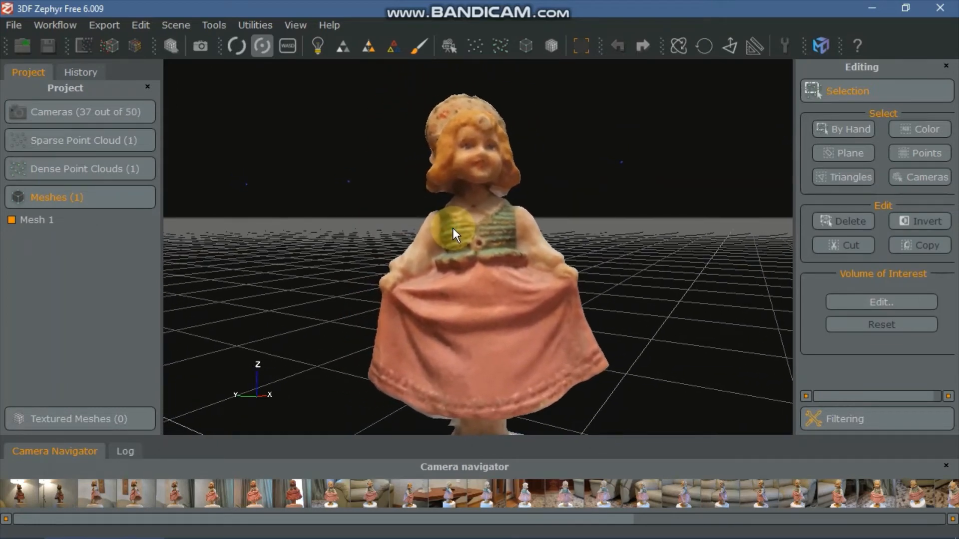
mouse_move(473, 278)
left_mouse_down()
mouse_move(573, 299)
mouse_move(468, 297)
mouse_move(491, 298)
mouse_move(474, 263)
left_mouse_up()
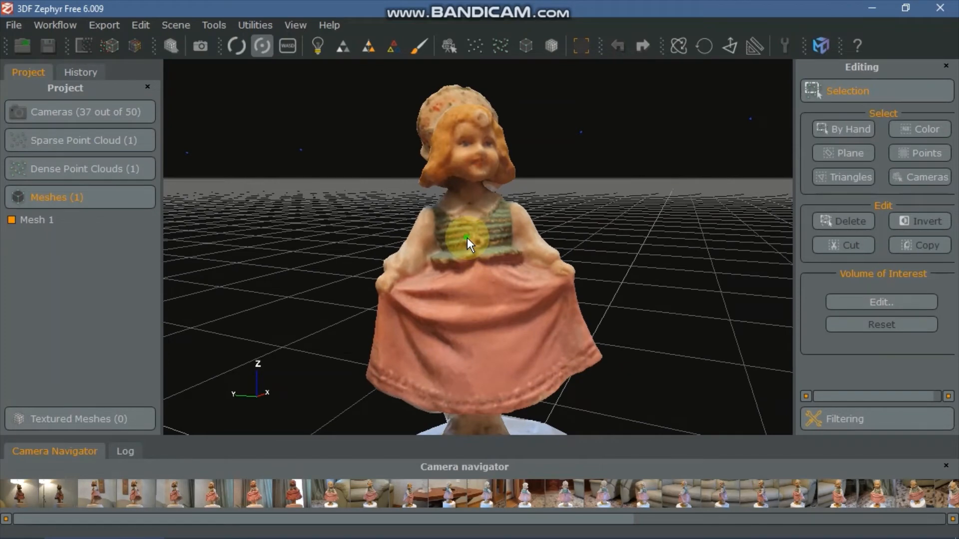
mouse_move(467, 238)
right_mouse_down()
mouse_move(613, 253)
mouse_move(533, 208)
mouse_move(418, 220)
mouse_move(460, 264)
mouse_move(472, 223)
mouse_move(469, 239)
mouse_move(466, 227)
right_mouse_up()
scroll(463, 226, "down", 2)
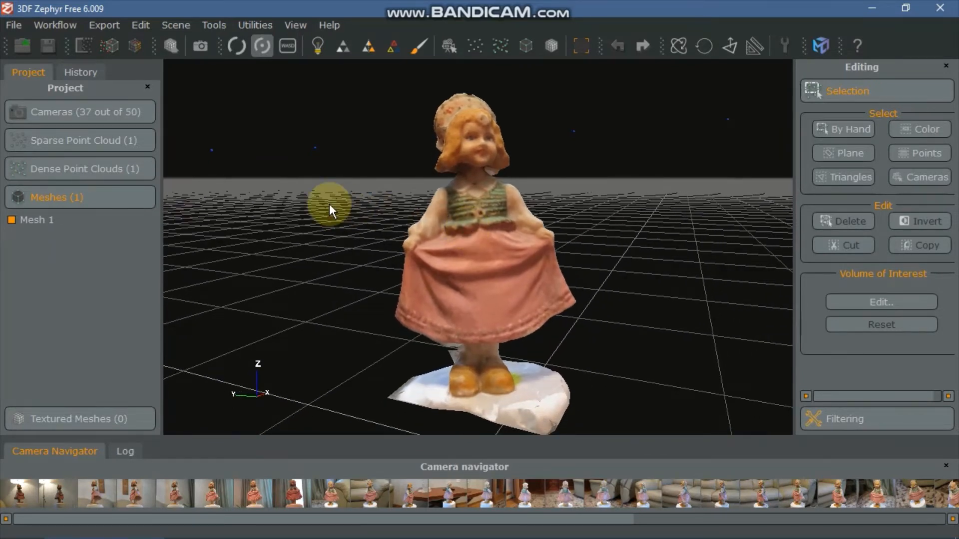
Generate a textured mesh from Mesh 1 using all cameras, the General category and the Default single texture preset.
left_click(51, 23)
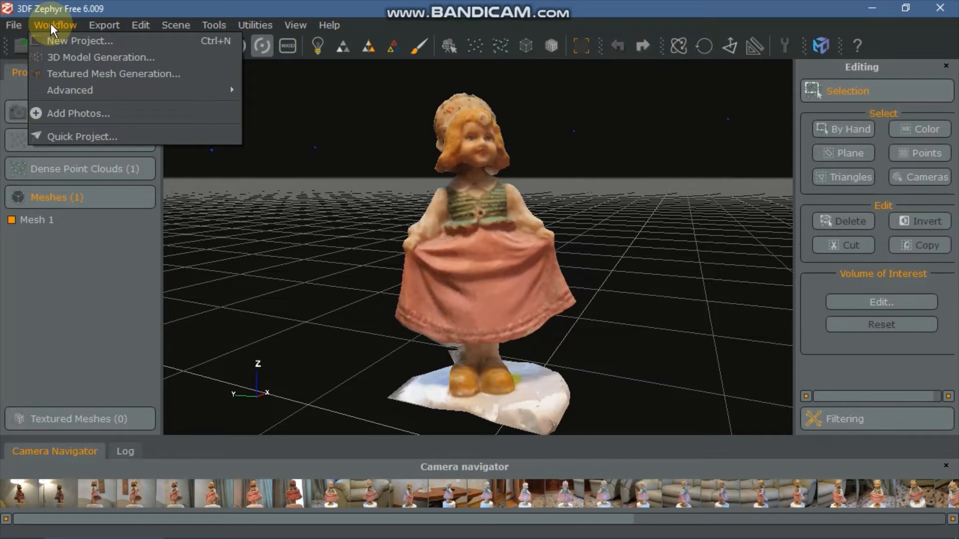
left_click(104, 75)
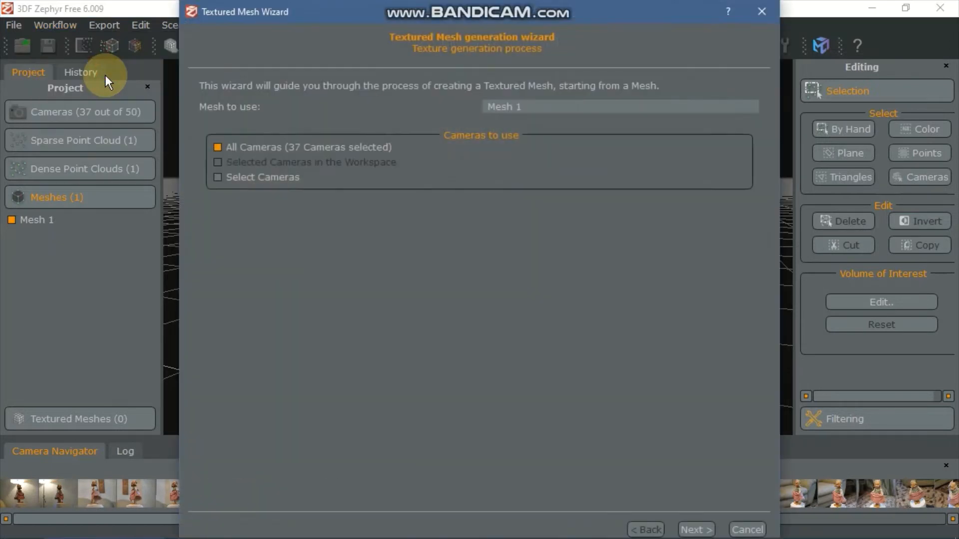
left_click(697, 527)
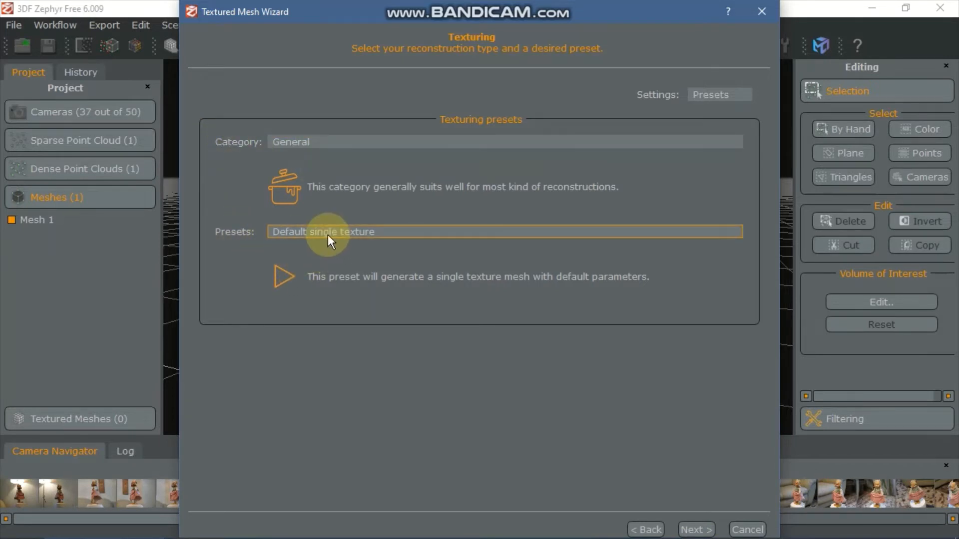
left_click(696, 530)
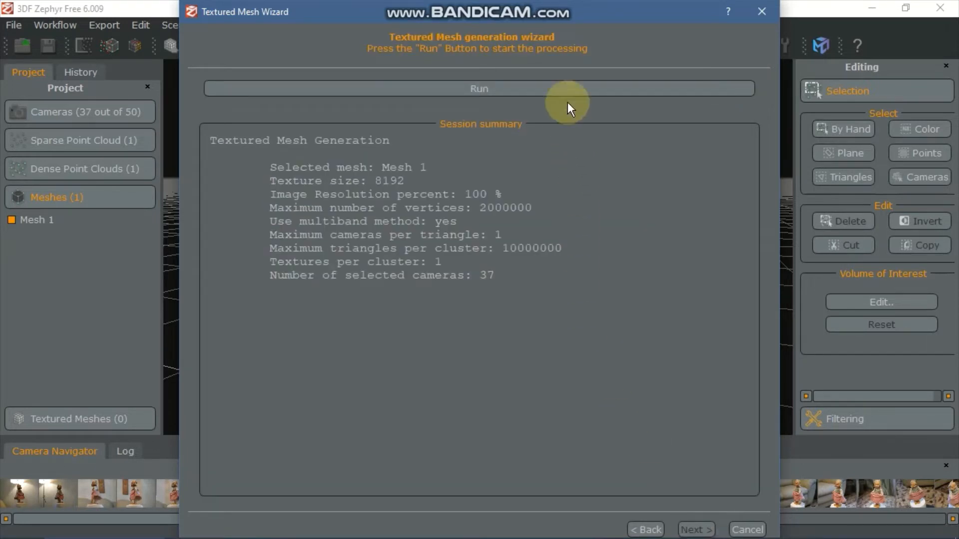
left_click(562, 88)
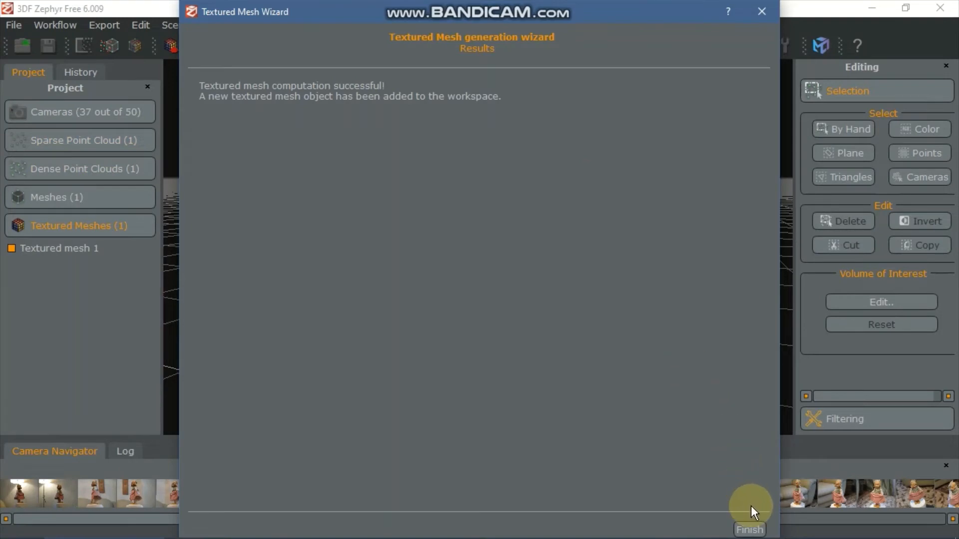
left_click(749, 527)
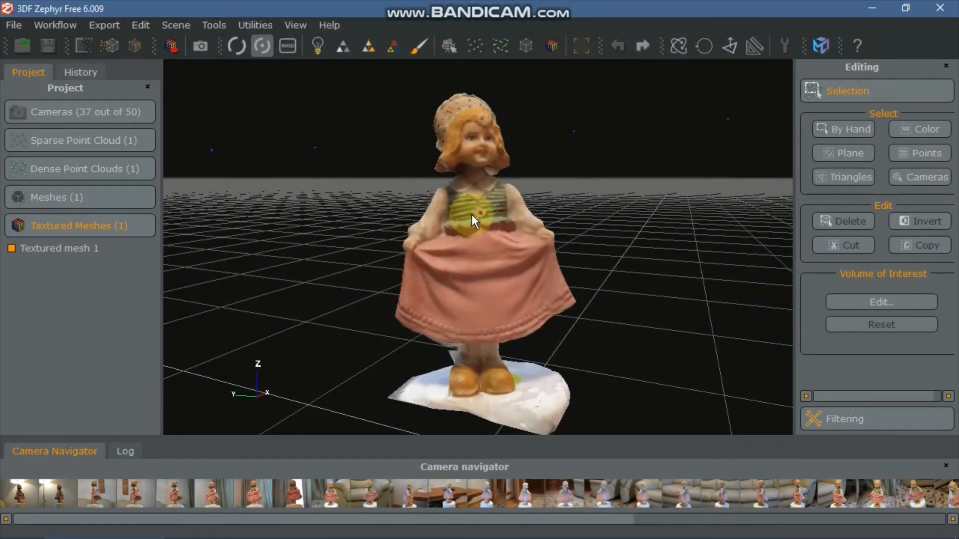
Inspect the textured mesh up close, from the doll's face down to the shoes and the white base.
scroll(471, 215, "up", 5)
scroll(472, 214, "down", 2)
left_click_drag(503, 181, 747, 287)
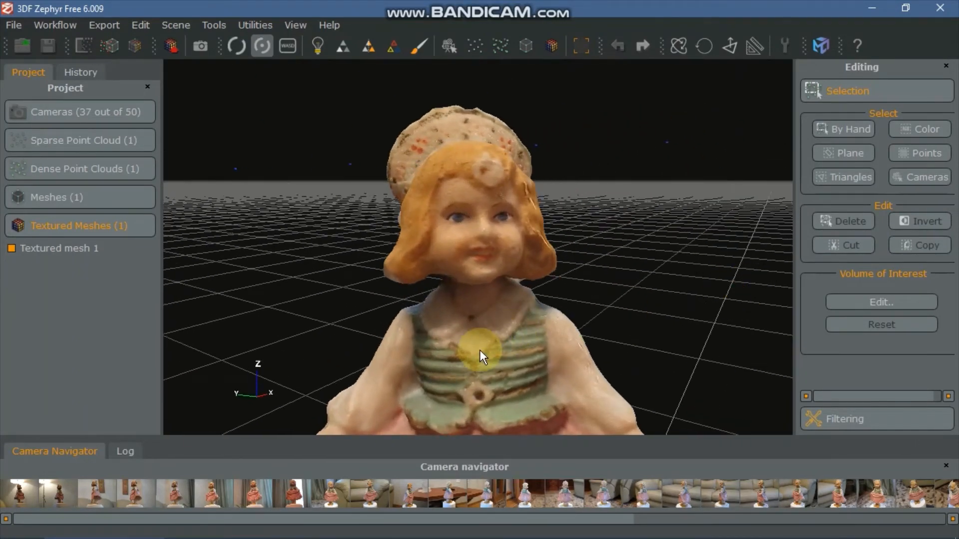
left_click_drag(480, 349, 509, 233)
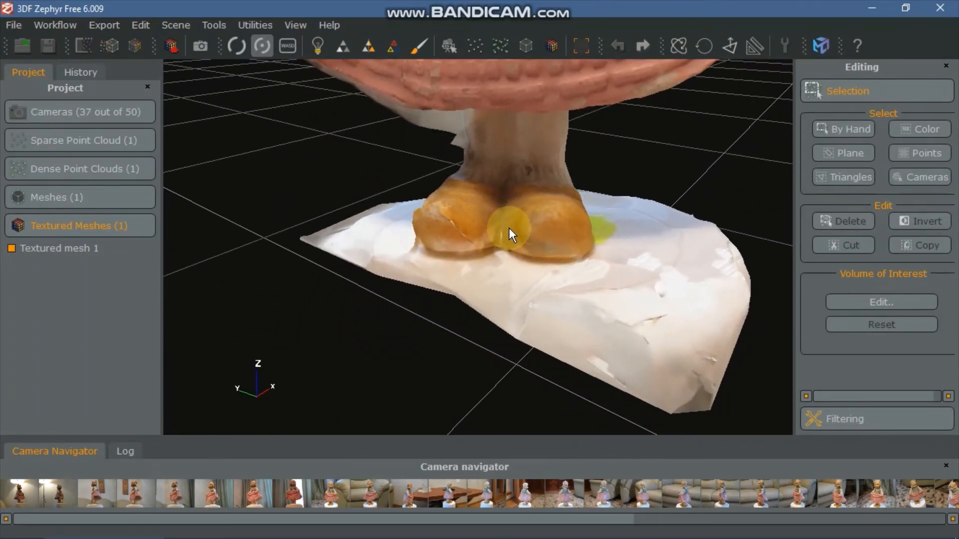
scroll(508, 228, "down", 2)
middle_click_drag(508, 227, 485, 218)
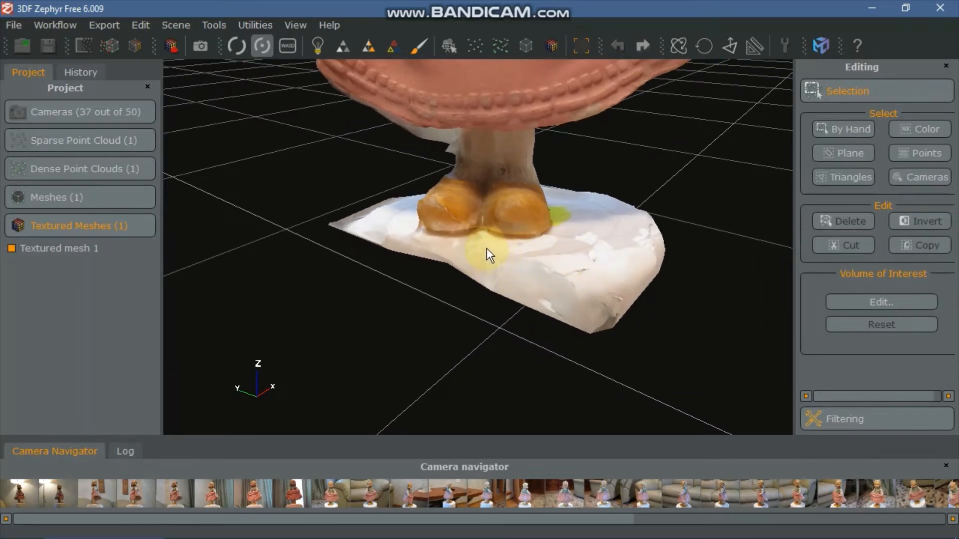
left_click_drag(486, 248, 494, 247)
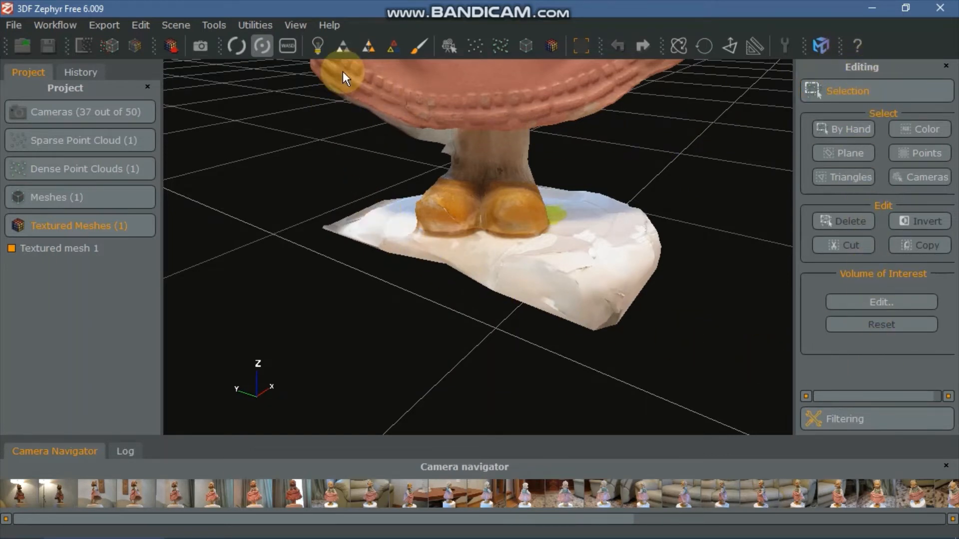
Hide the Editing panel and show it again.
left_click(293, 25)
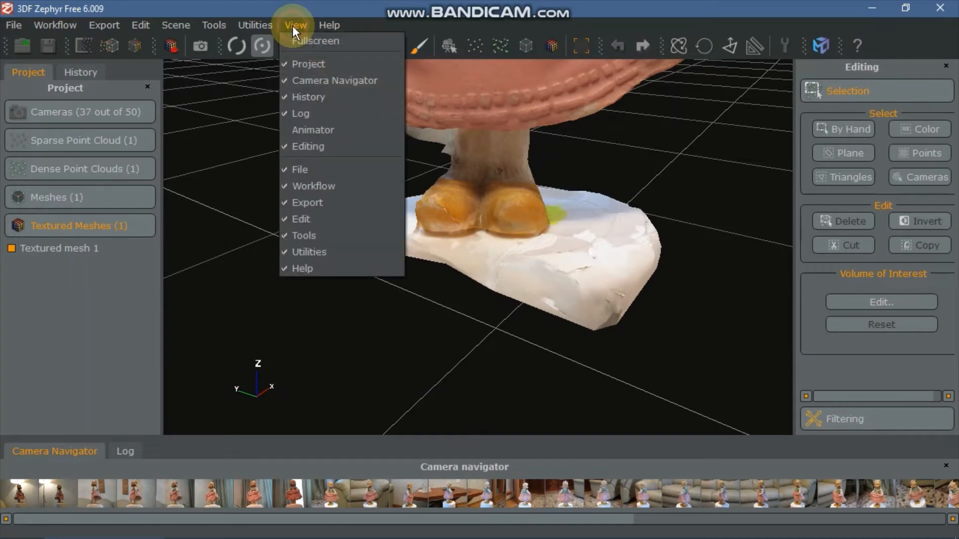
left_click(309, 156)
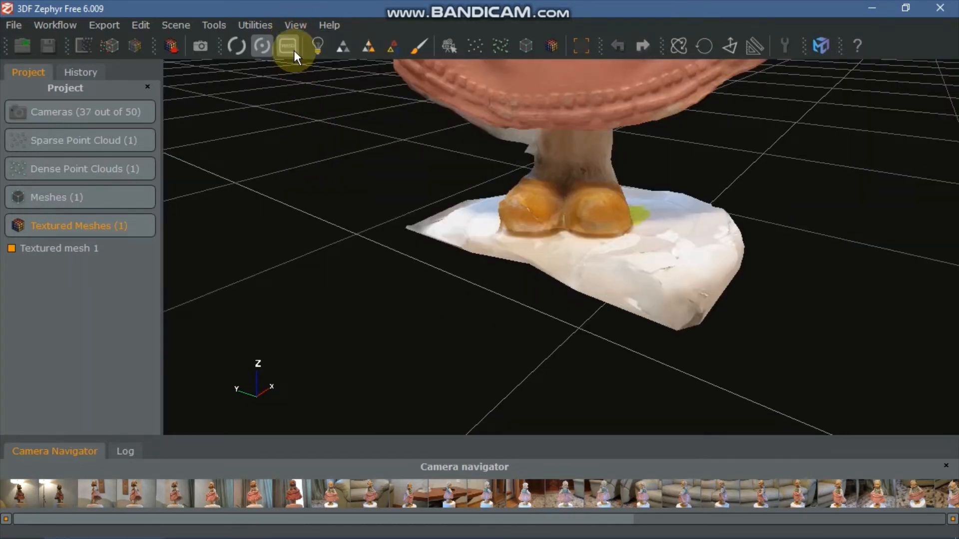
left_click(292, 25)
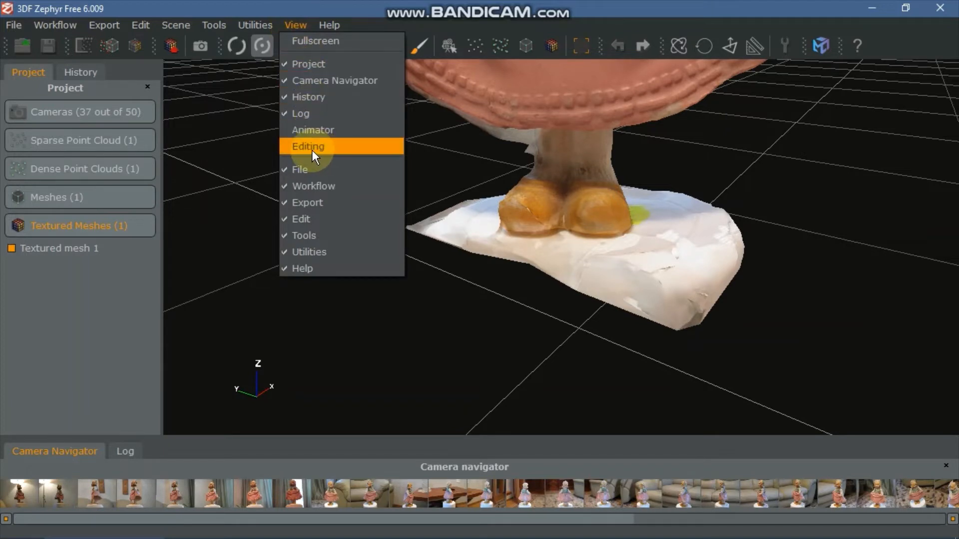
left_click(313, 156)
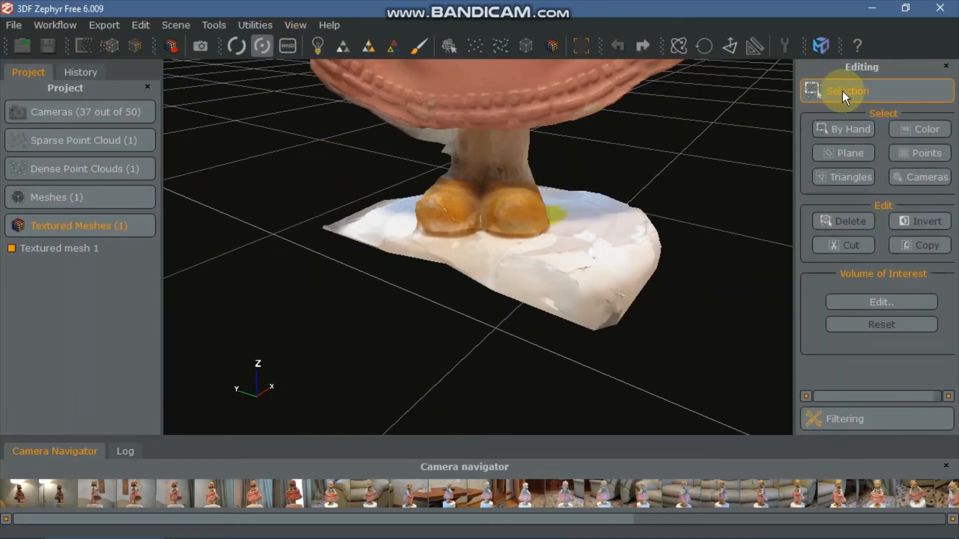
Select the white base to the right of the doll's shoes by hand with the Rect tool and delete it.
left_click(833, 130)
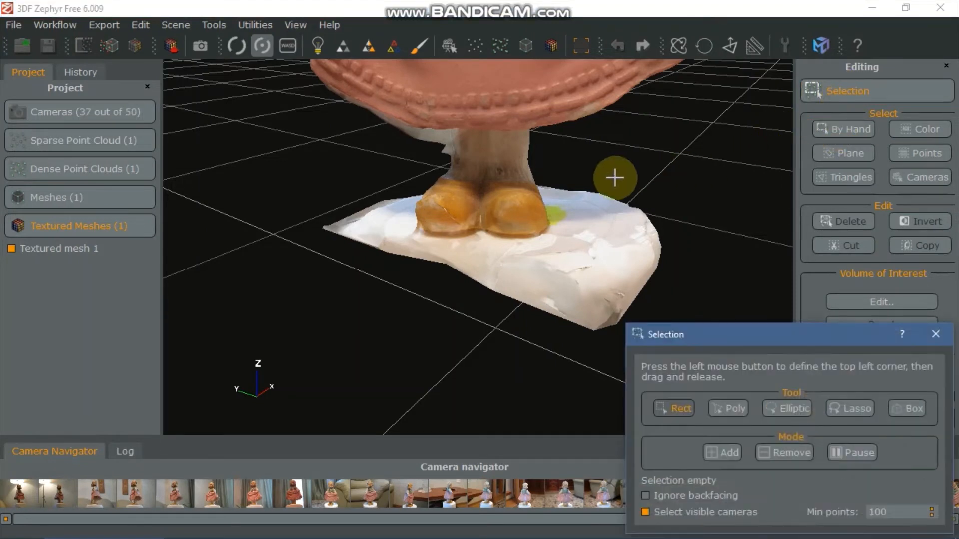
left_click_drag(561, 163, 706, 350)
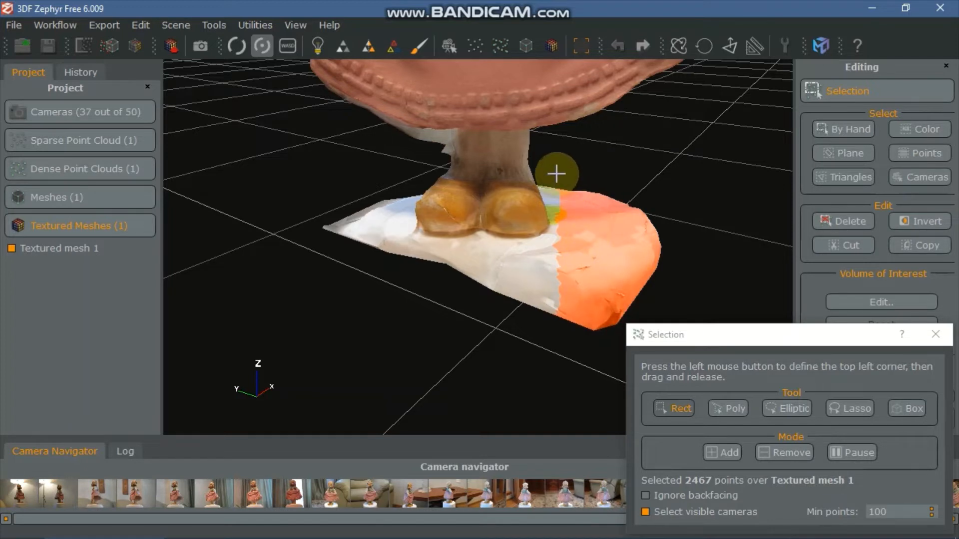
left_click_drag(558, 173, 678, 345)
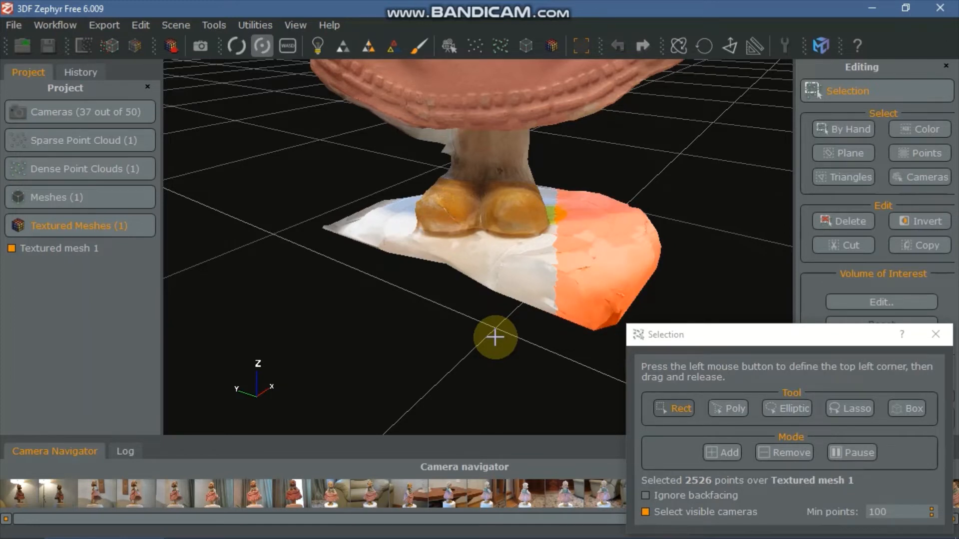
key("Delete")
Select the remaining white base to the left of the doll's shoes with a rectangle and delete it.
scroll(267, 151, "up", 3)
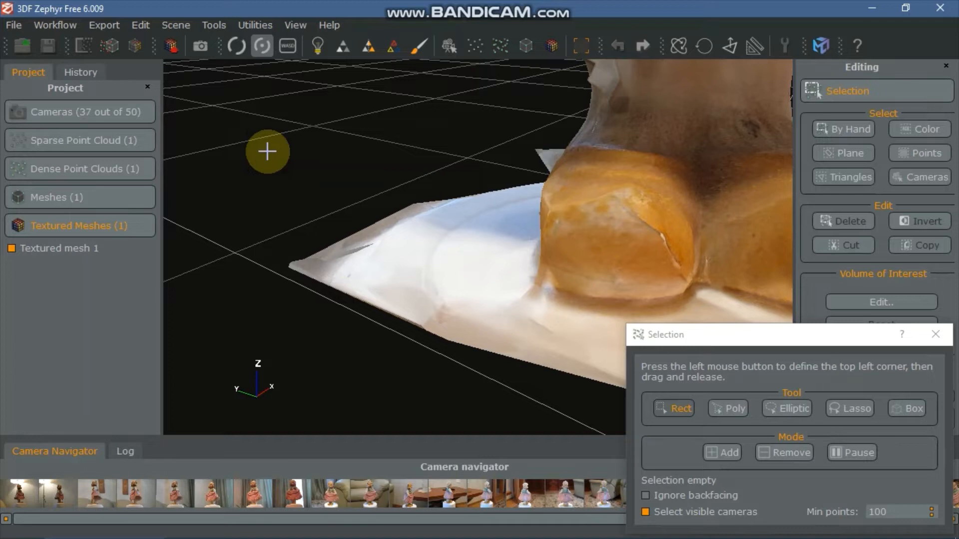
left_click_drag(259, 117, 531, 413)
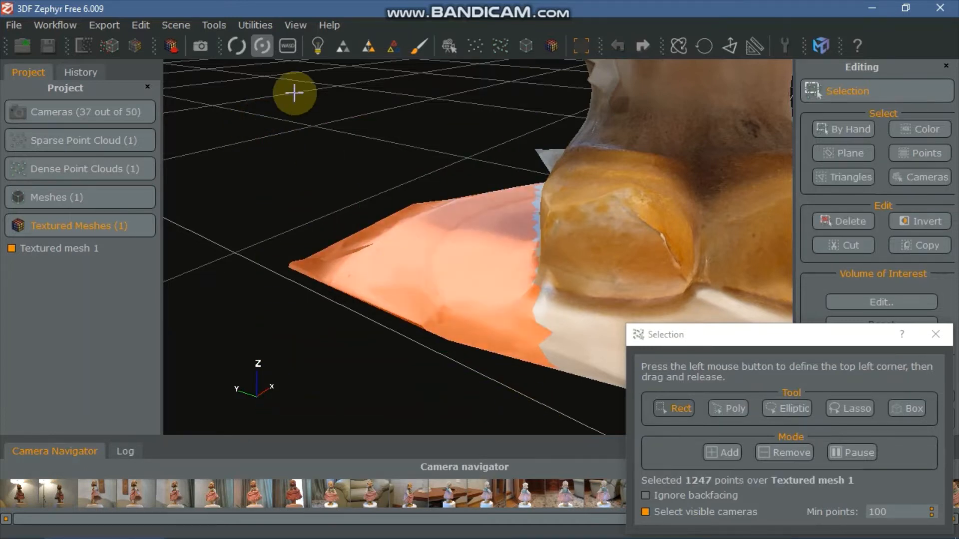
key("Delete")
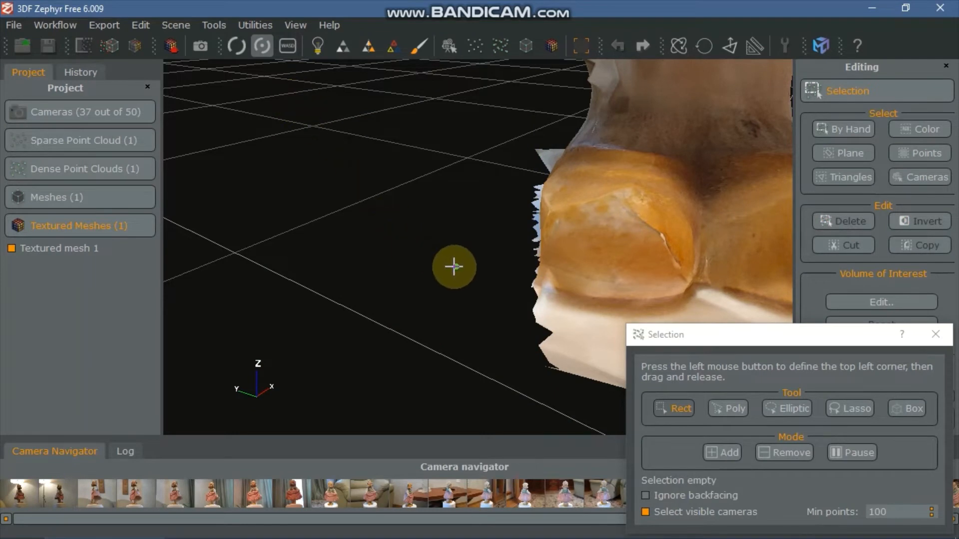
Select the white base in front of the doll's shoe tips with a rectangle and delete it.
middle_click_drag(454, 267, 360, 235)
scroll(429, 234, "down", 3)
left_click_drag(547, 356, 311, 243)
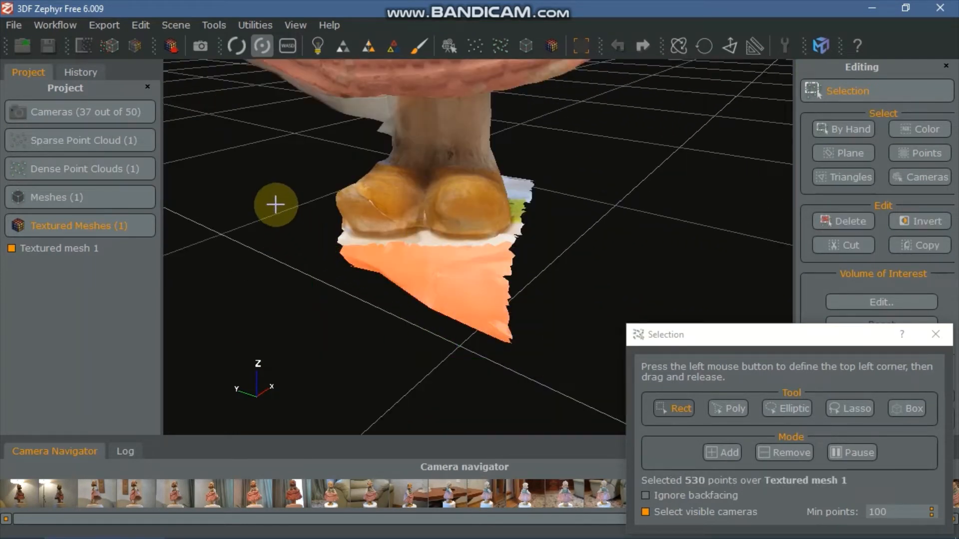
key("Delete")
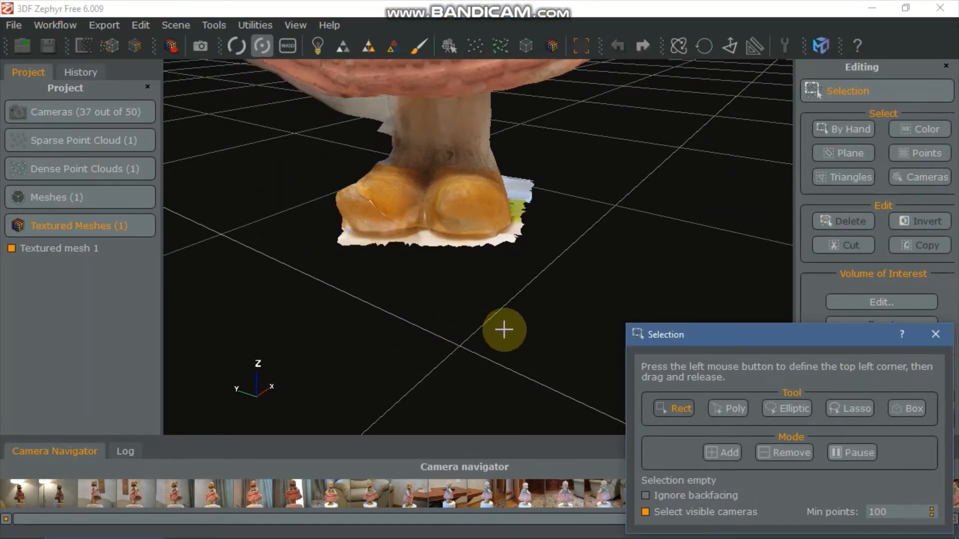
Pause the selection to orbit to the doll's side, then select the base behind the heels with a rectangle and delete it.
left_click(849, 454)
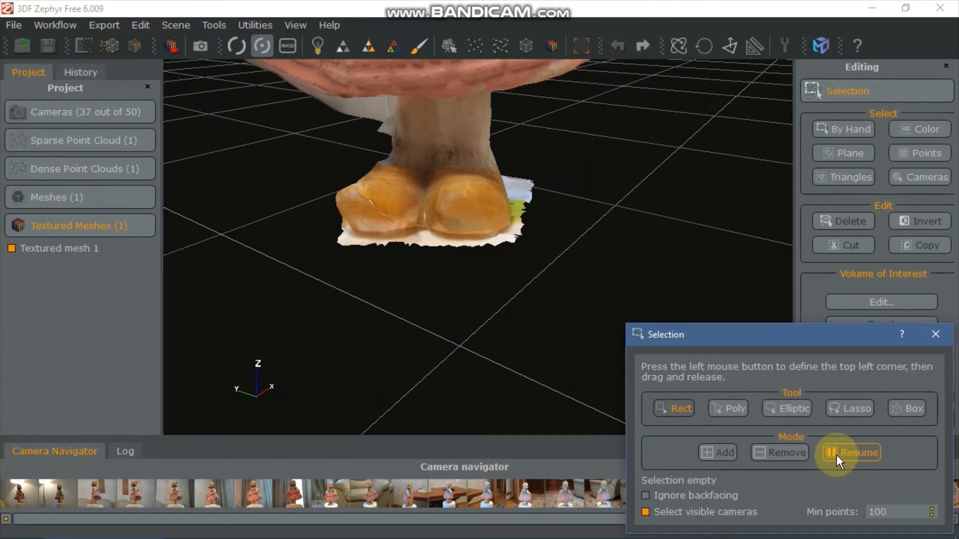
left_click_drag(454, 244, 394, 216)
middle_click_drag(541, 217, 424, 232)
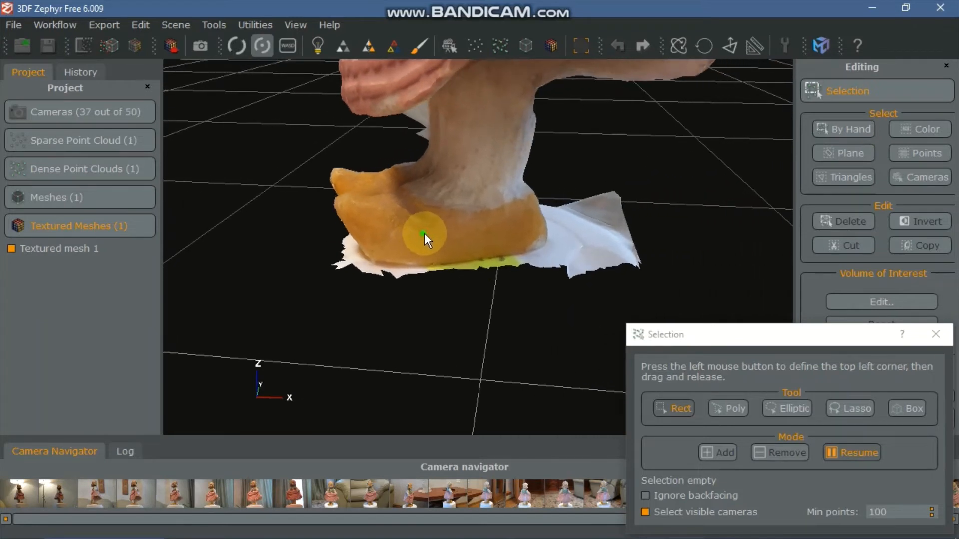
left_click_drag(488, 223, 382, 214)
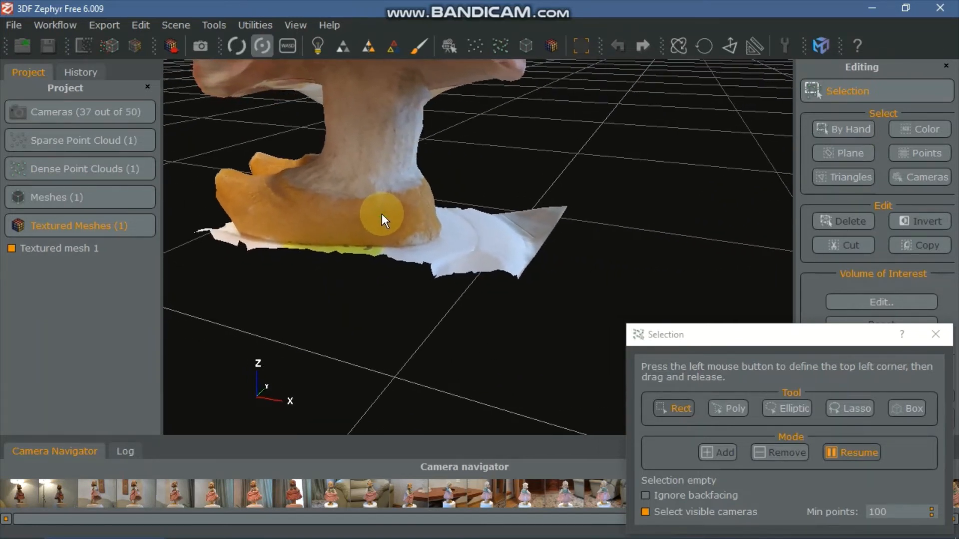
left_click(847, 454)
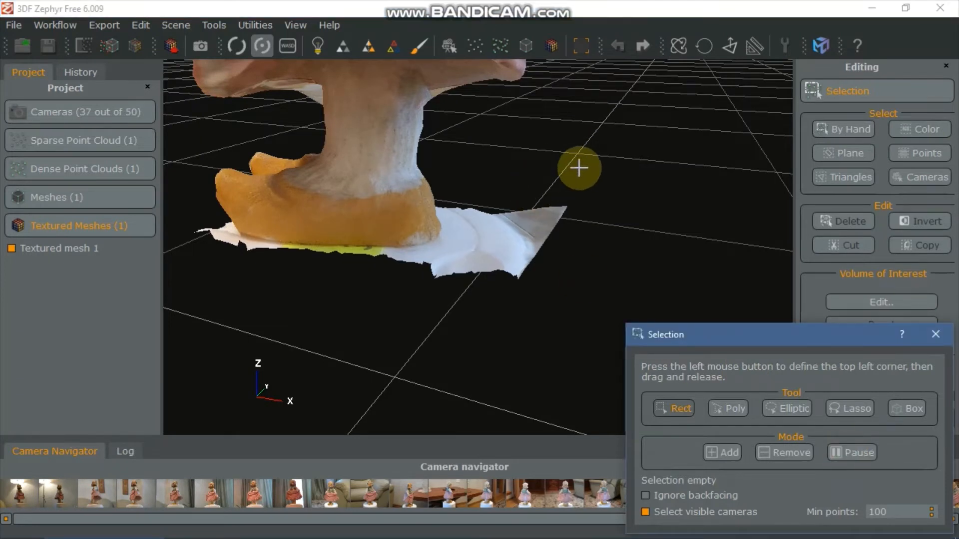
left_click_drag(599, 161, 444, 343)
key("Delete")
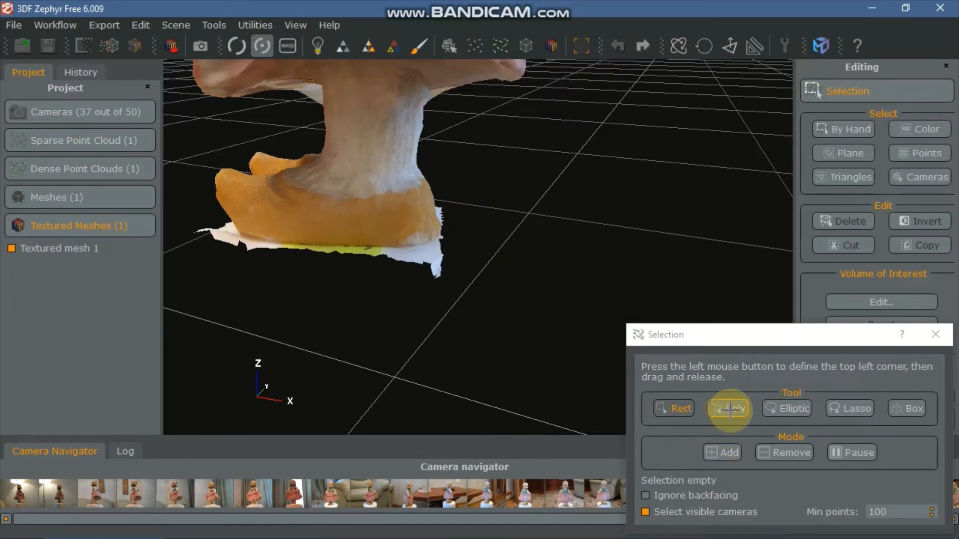
Trace a Poly selection closely along the sole of the near shoe around the leftover white and yellow base, and delete the selected part.
left_click(852, 452)
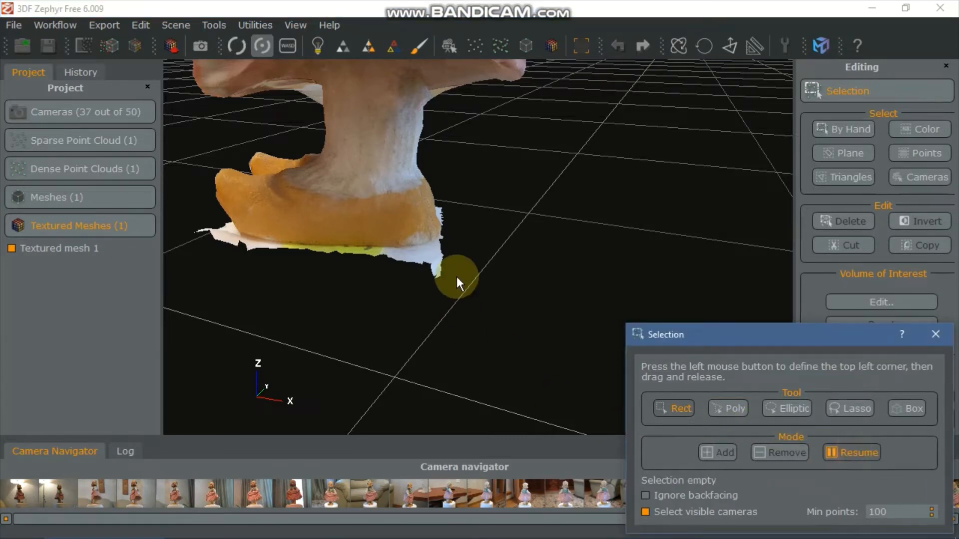
left_click_drag(398, 216, 368, 268)
middle_click_drag(378, 216, 429, 245)
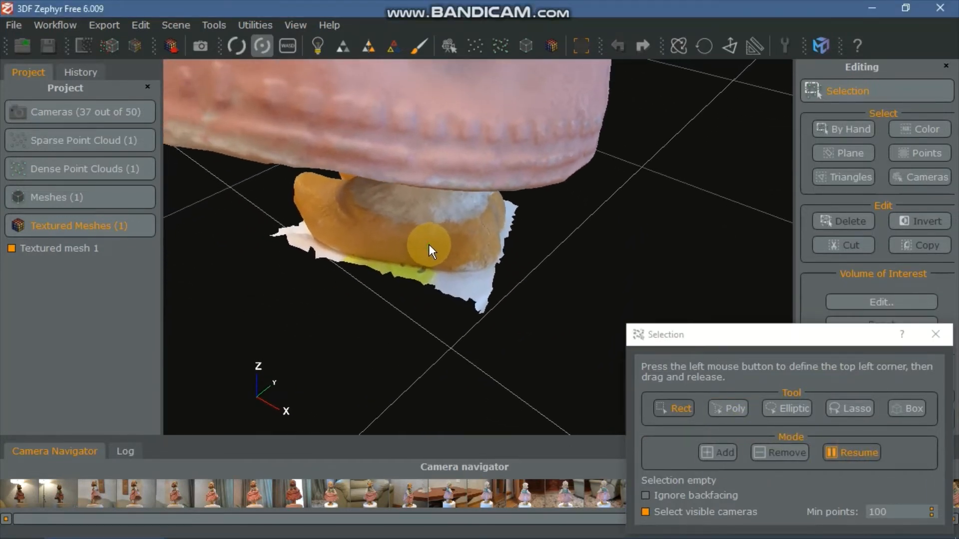
scroll(399, 240, "up", 3)
left_click_drag(406, 253, 402, 232)
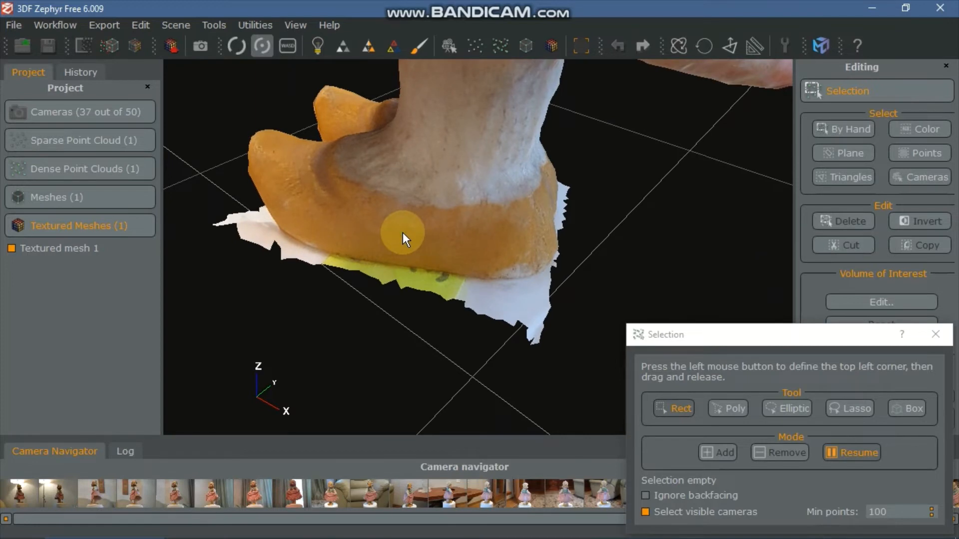
left_click(724, 411)
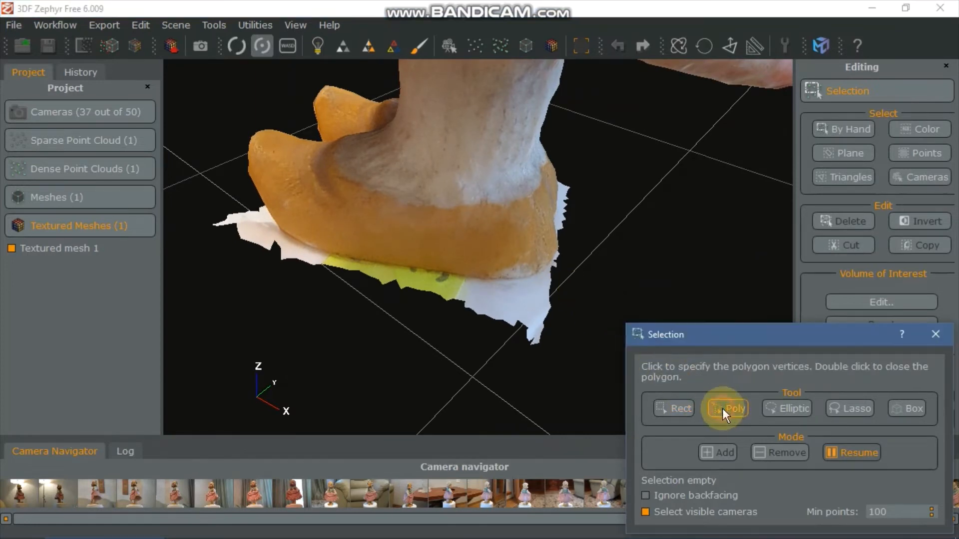
left_click(848, 451)
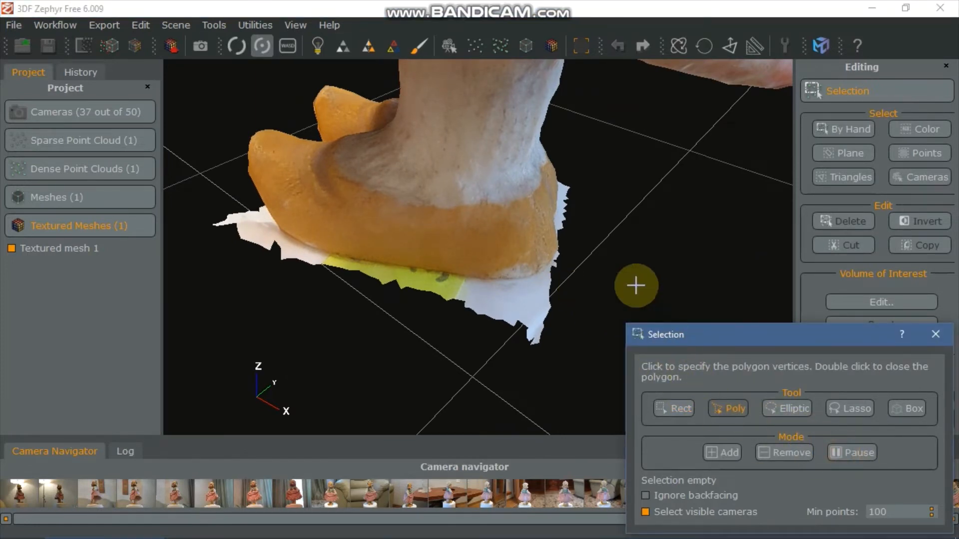
left_click(615, 230)
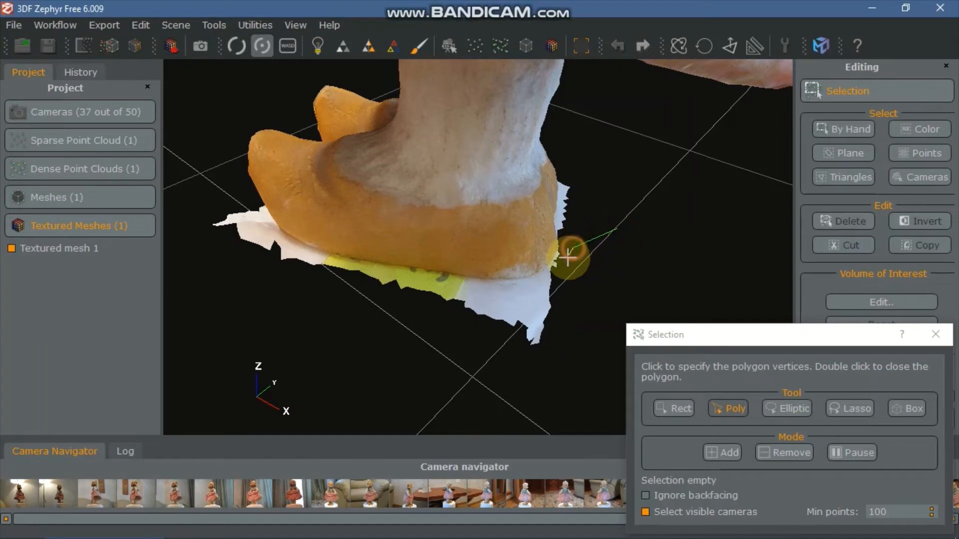
left_click(549, 273)
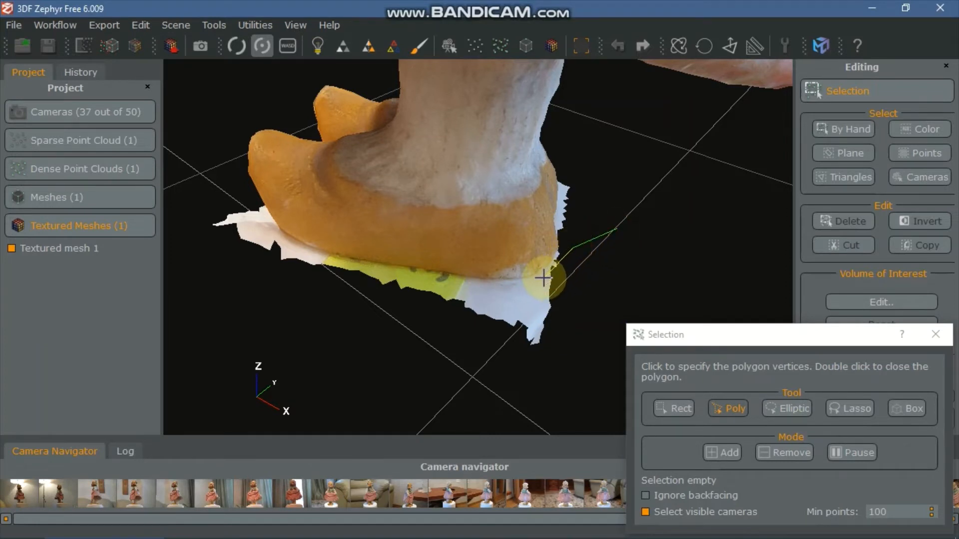
left_click(514, 286)
left_click(457, 280)
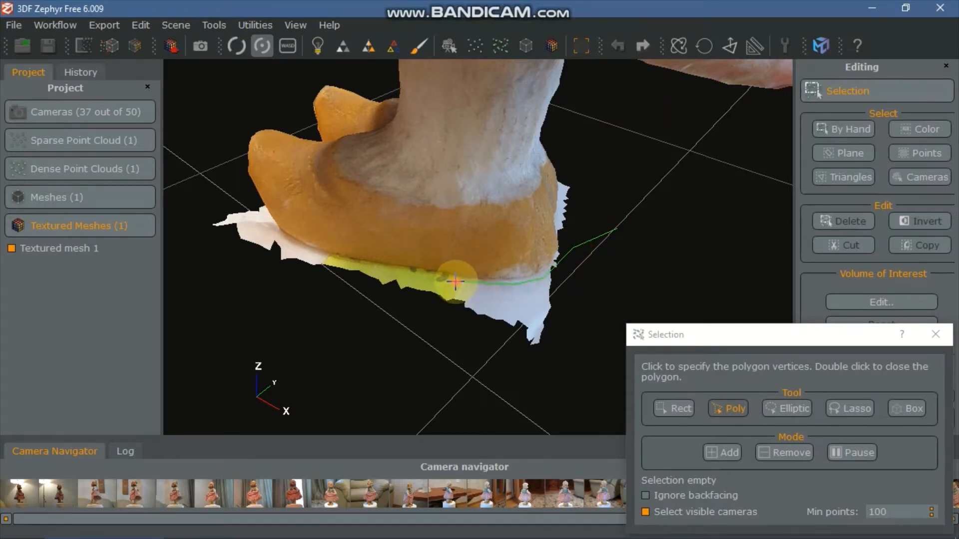
left_click(404, 273)
left_click(338, 264)
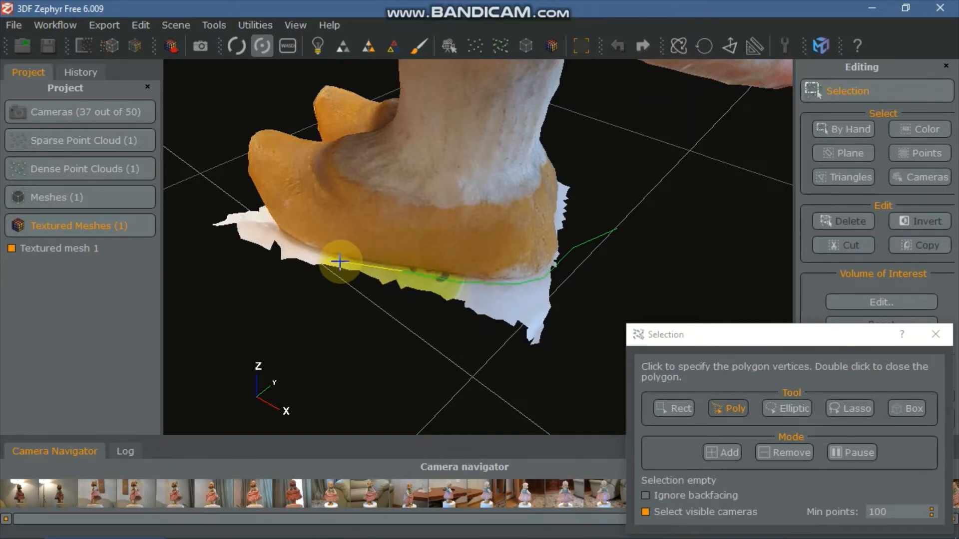
left_click(292, 254)
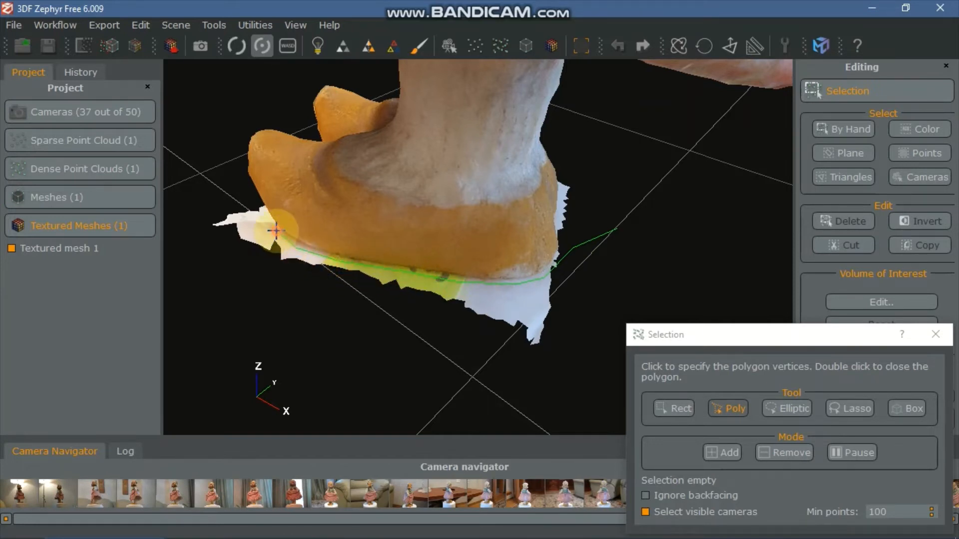
left_click(258, 203)
left_click(249, 193)
left_click(194, 224)
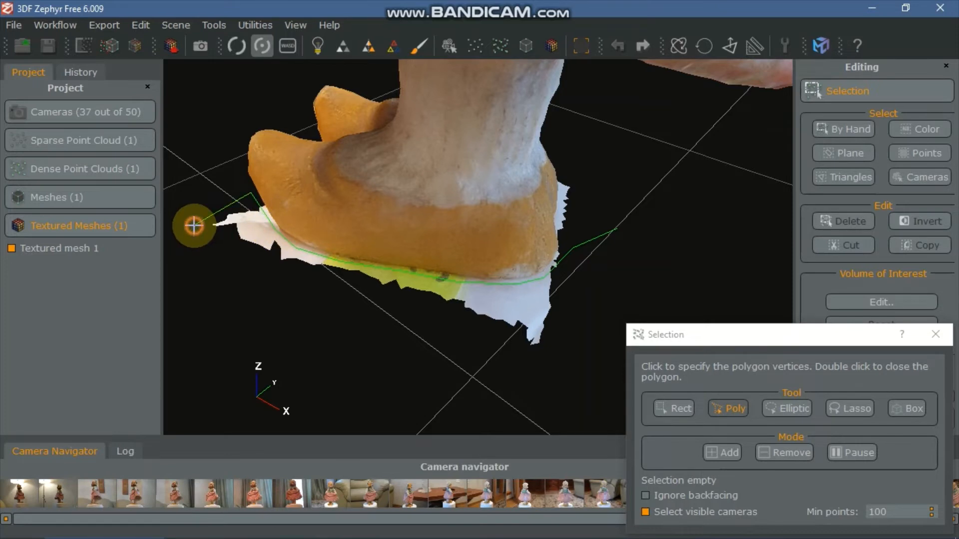
left_click(202, 337)
left_click(410, 386)
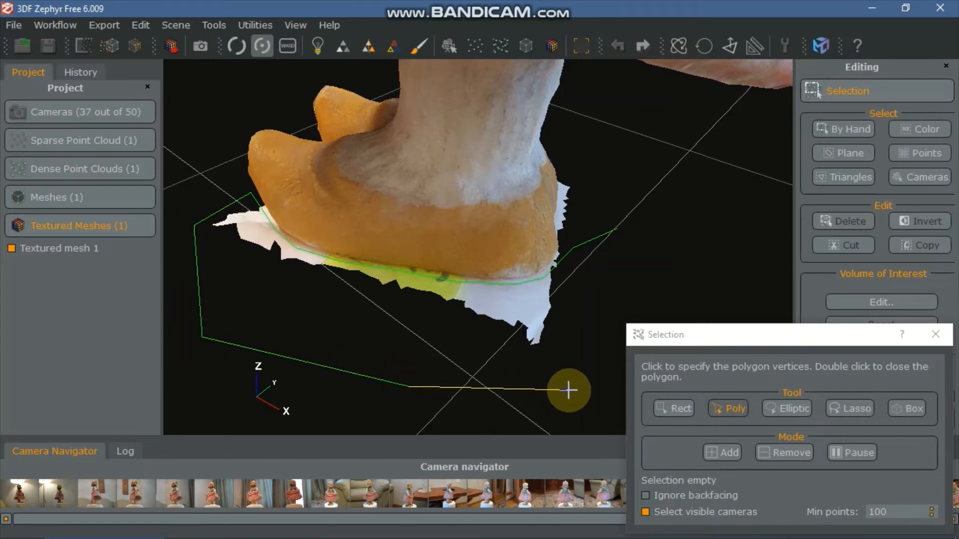
left_click(577, 389)
left_click(651, 278)
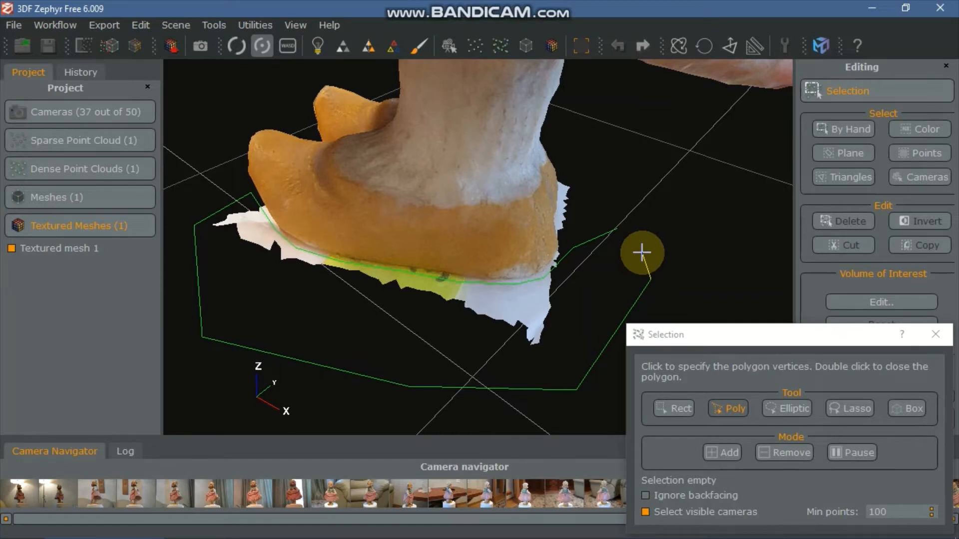
double_click(642, 252)
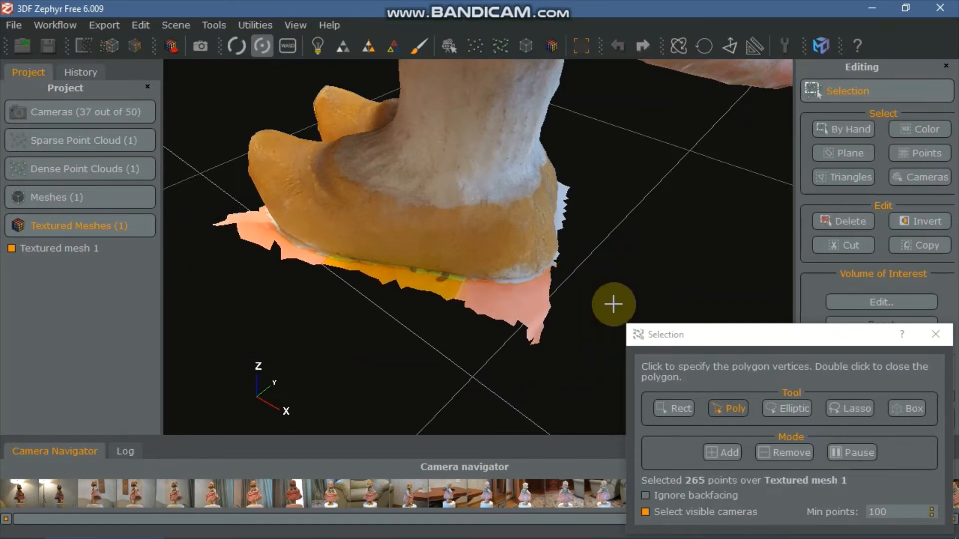
left_click(241, 221)
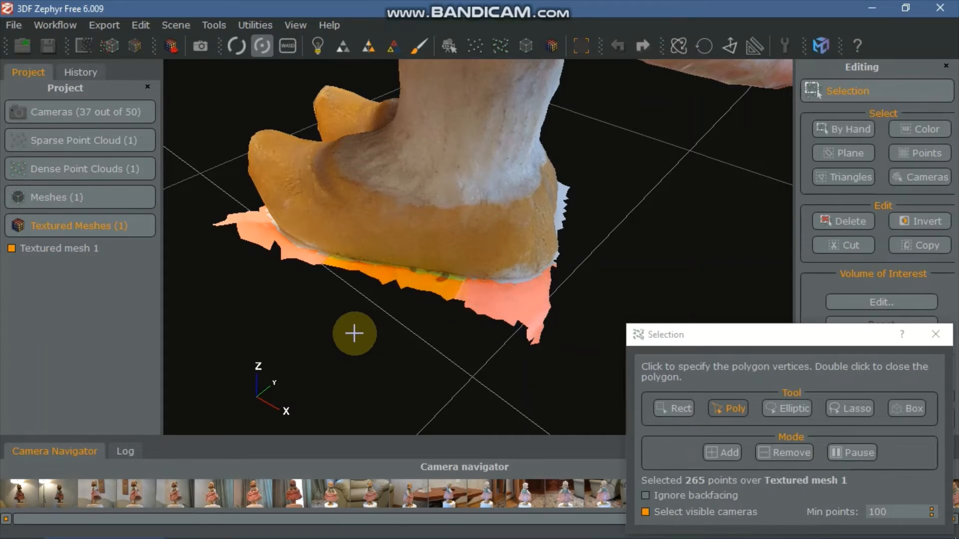
key("Delete")
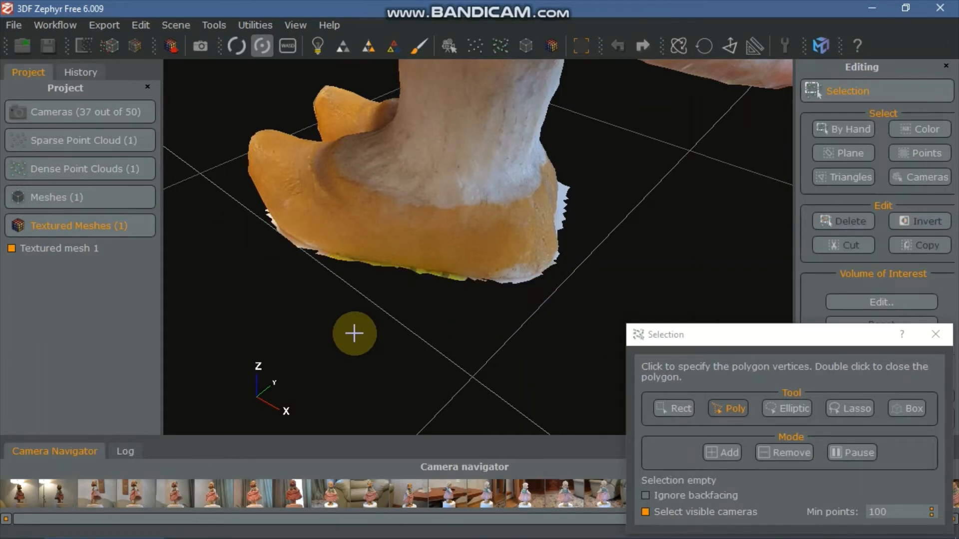
Trim the remaining base fragments around the other sides of the shoes with Poly selections and delete them.
left_click(852, 453)
left_click(451, 279)
left_click(852, 453)
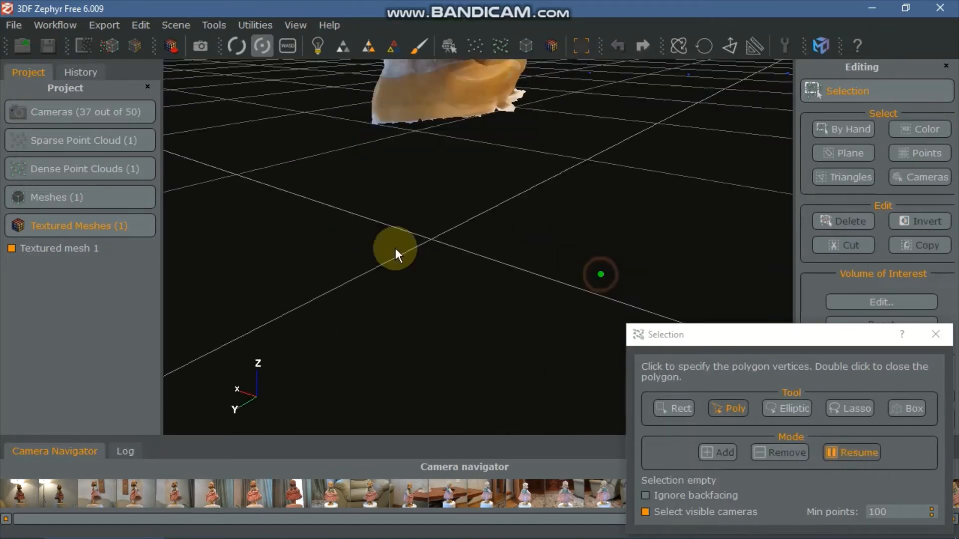
left_click(852, 453)
left_click(501, 257)
key("Delete")
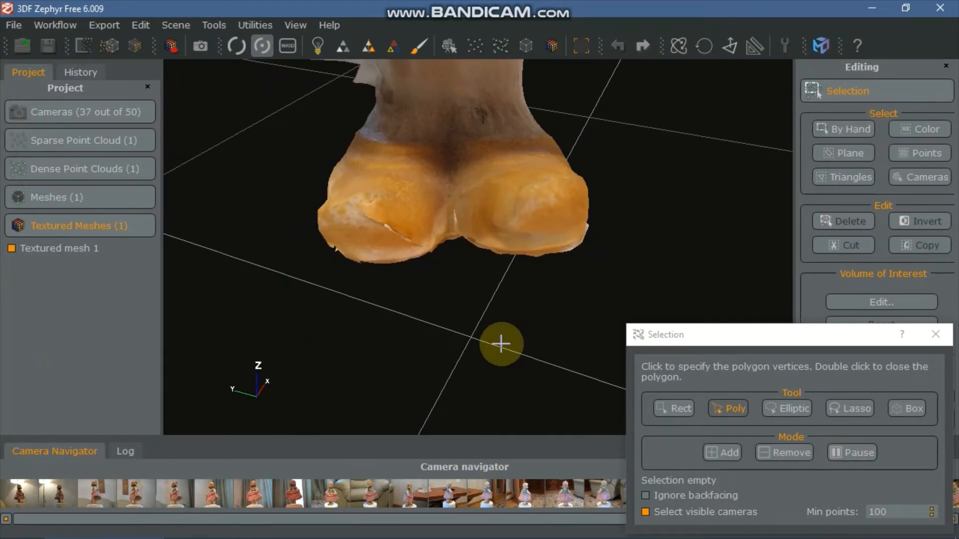
Close the selection tool and the Editing panel, and bring the whole trimmed doll into view.
left_click(930, 334)
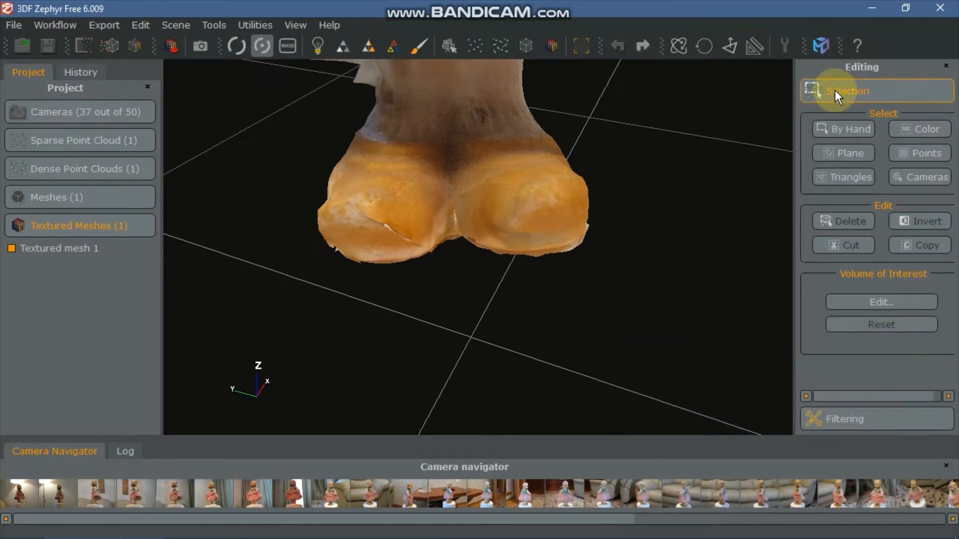
left_click(945, 66)
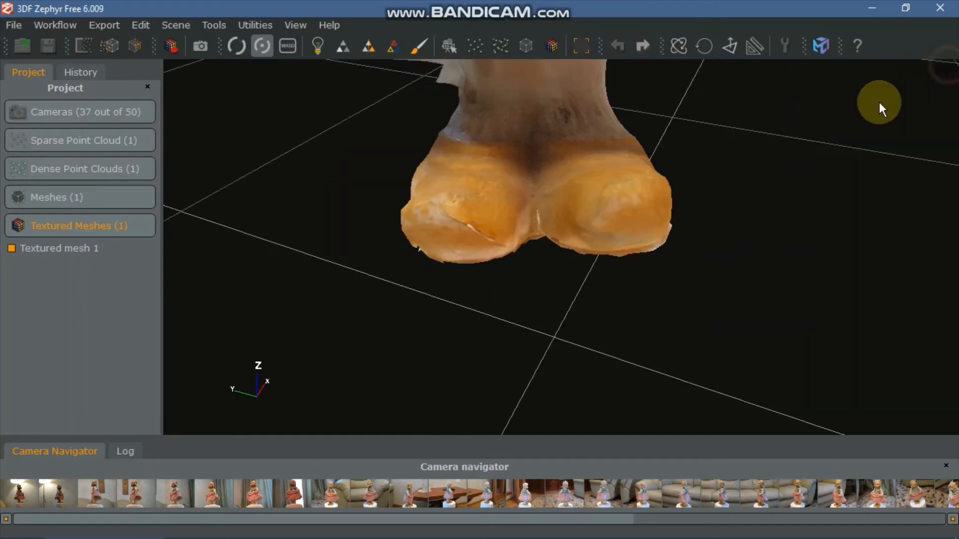
left_click_drag(877, 100, 571, 240)
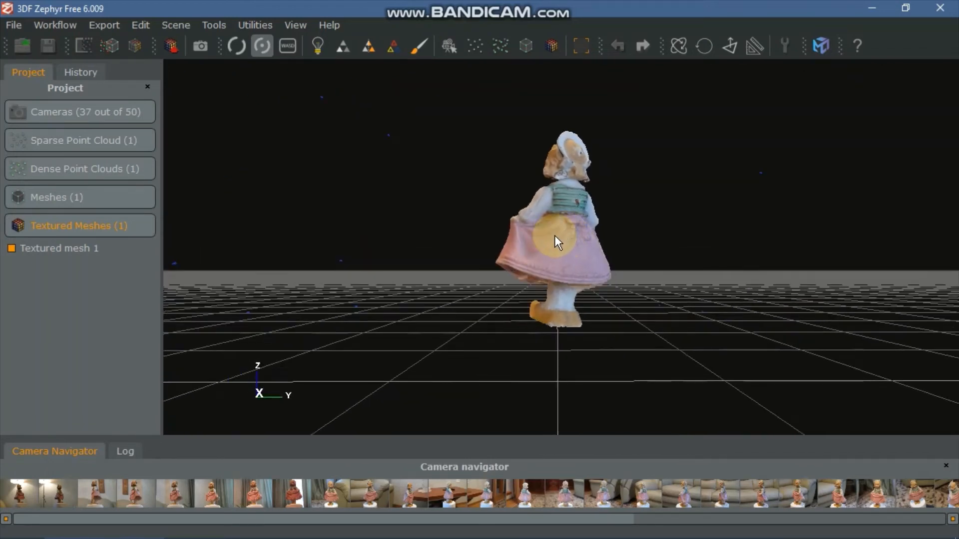
Transform all structured objects with a vertical translation of -0,4211 and a rotation about X so the doll stands upright on the grid.
left_click(679, 47)
left_click_drag(553, 178, 496, 175)
left_click_drag(424, 122, 269, 257)
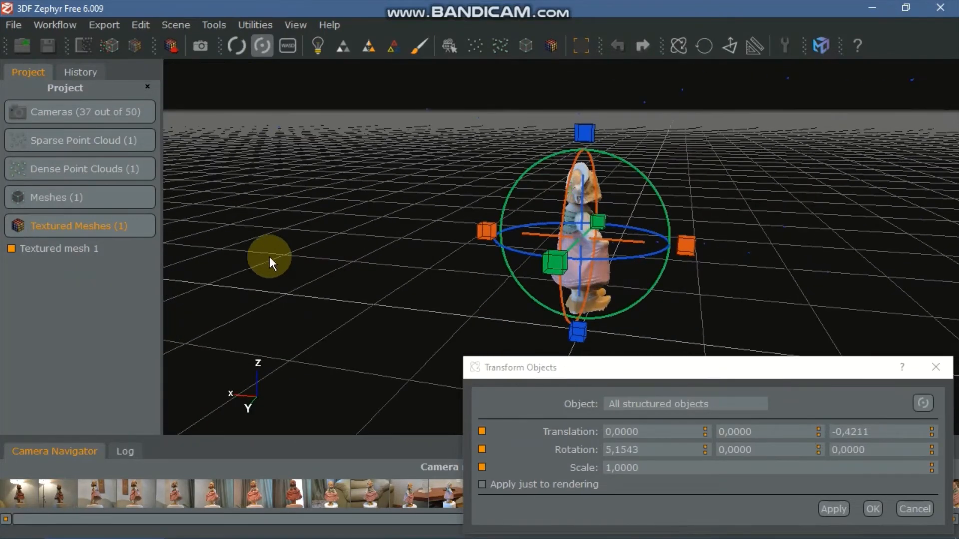
left_click_drag(601, 277, 343, 223)
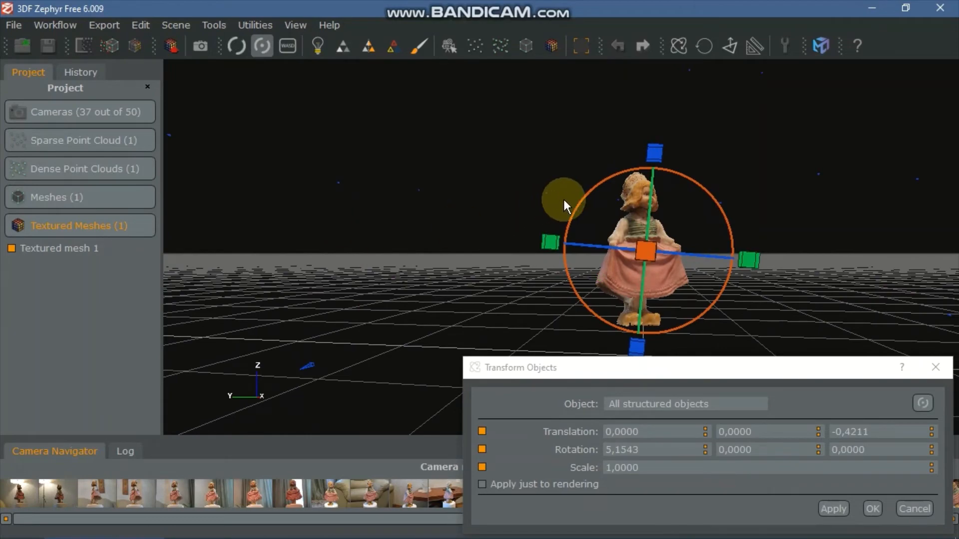
left_click_drag(564, 199, 581, 199)
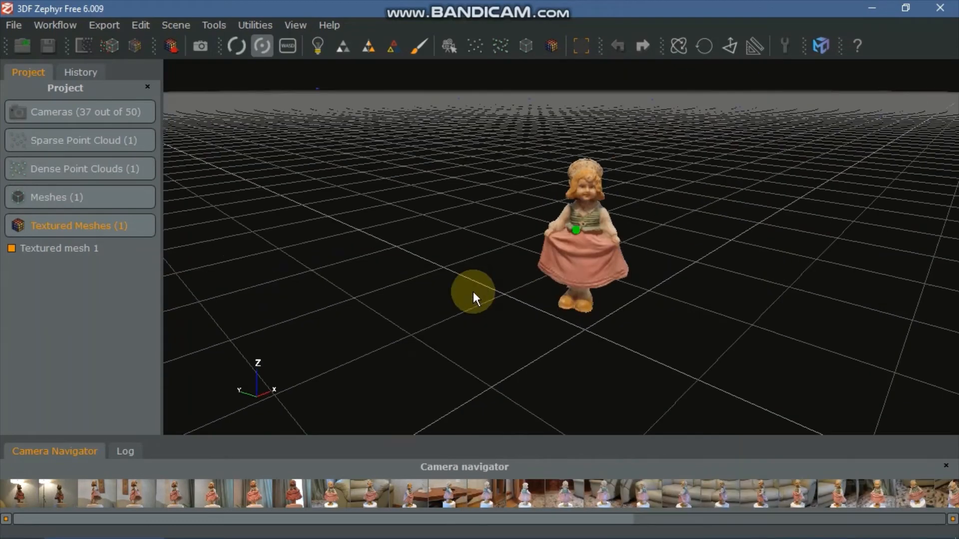
Set up a textured mesh export of Textured mesh 1 with Glb as the export format.
left_click_drag(473, 293, 555, 275)
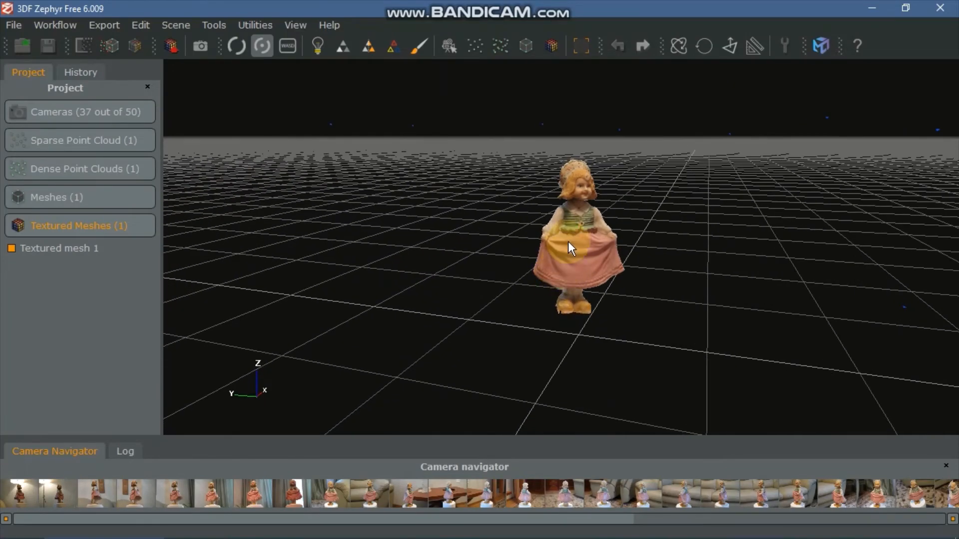
left_click_drag(568, 242, 582, 227)
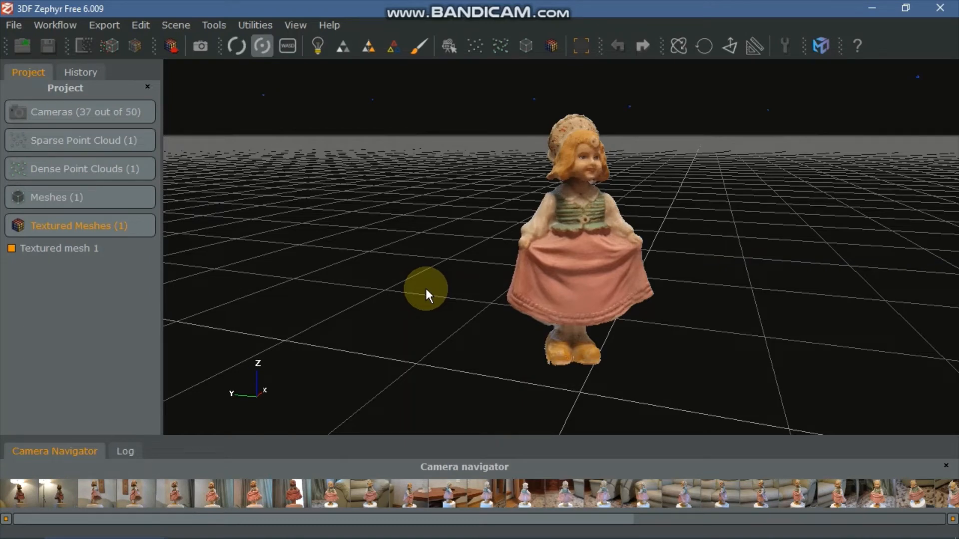
left_click(99, 26)
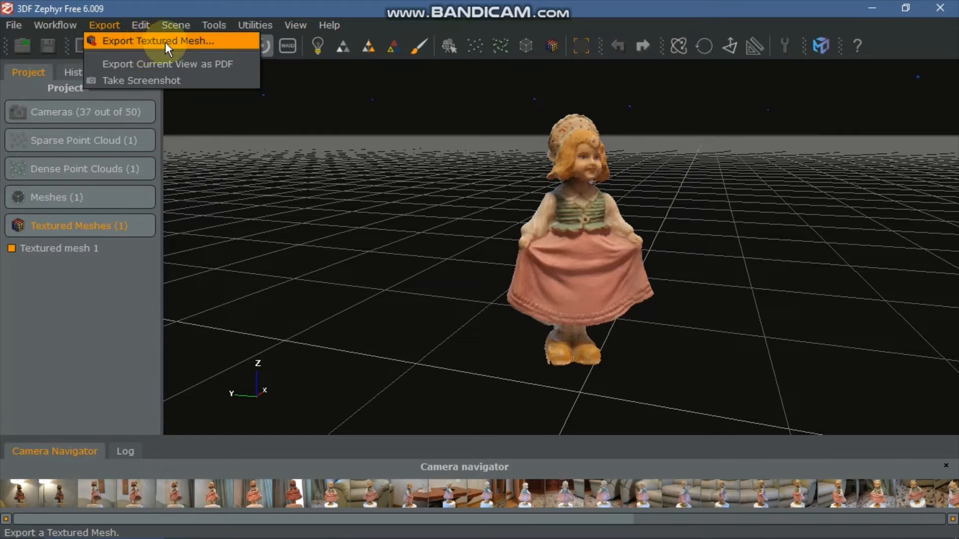
left_click(178, 42)
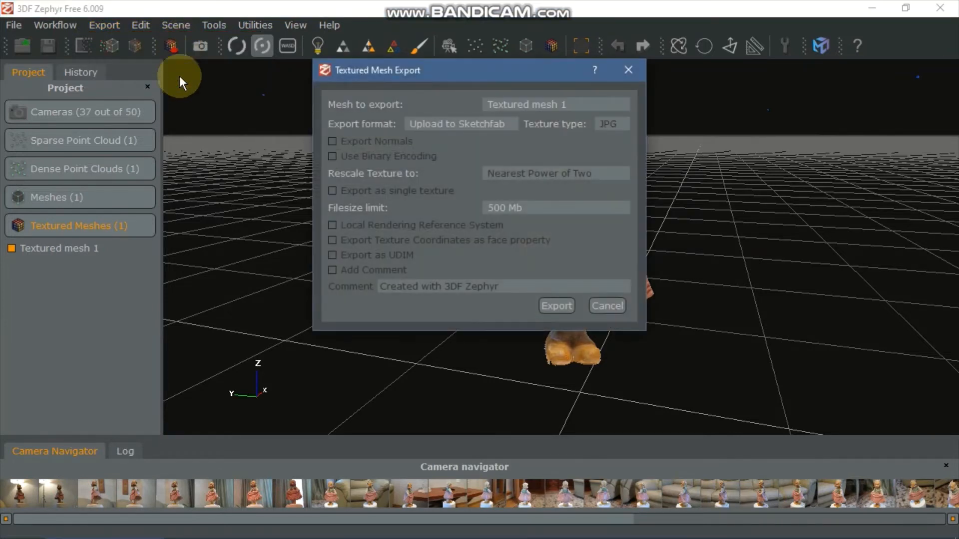
left_click_drag(389, 69, 267, 108)
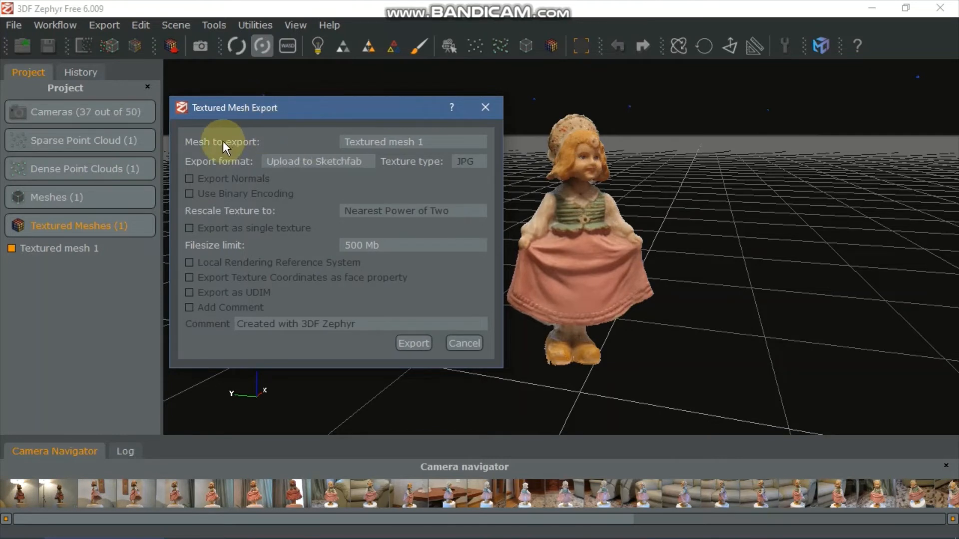
left_click(385, 142)
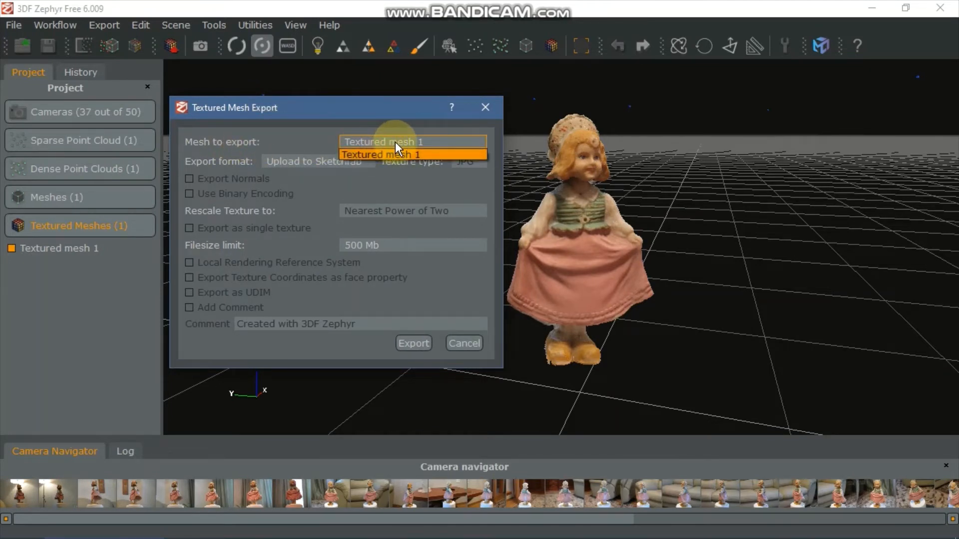
left_click(400, 155)
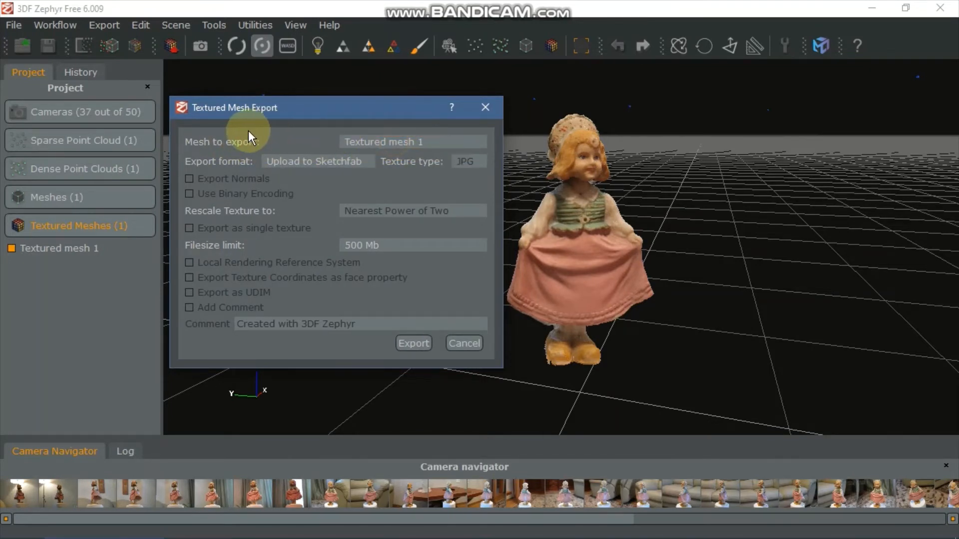
left_click(301, 162)
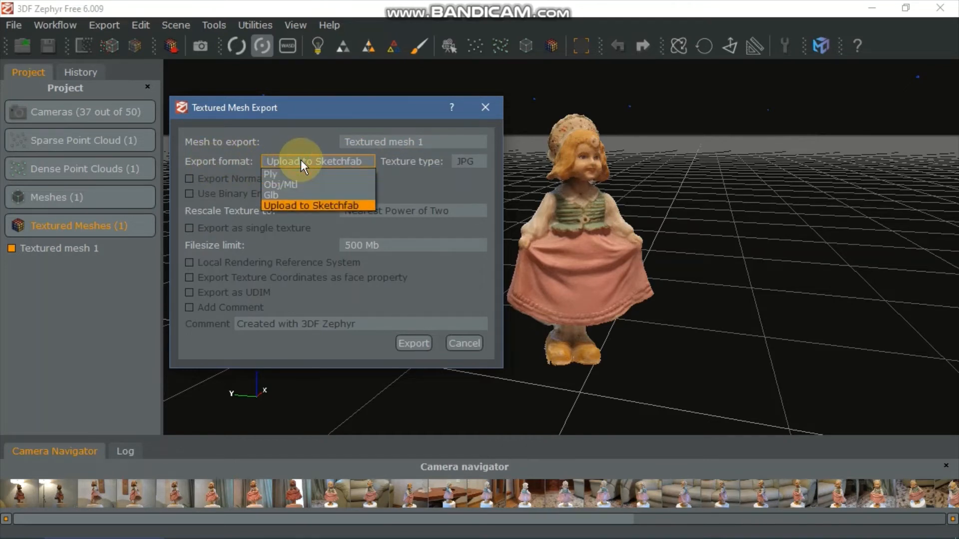
left_click(283, 196)
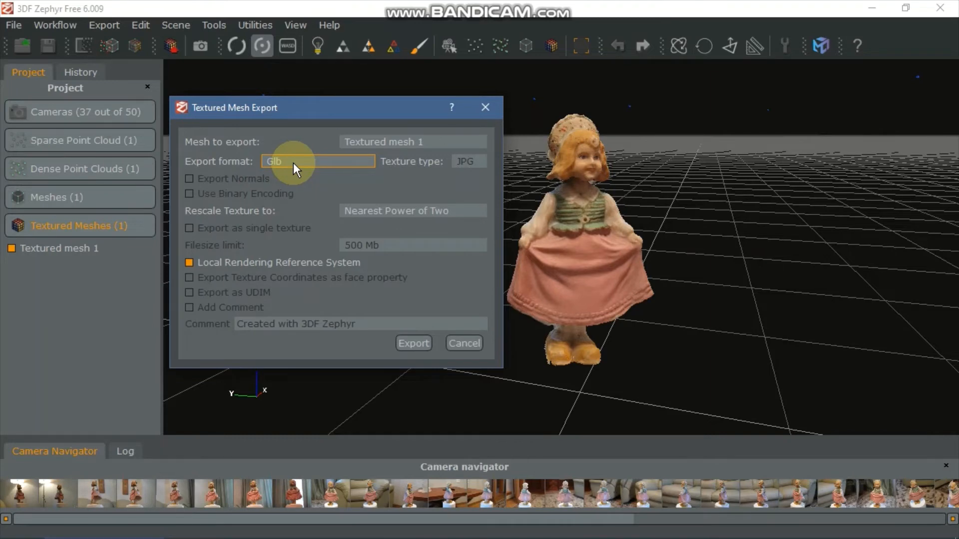
Export the textured mesh to the INCLUMAP folder under the file name Doll_3D.
left_click(409, 344)
left_click_drag(428, 378, 301, 378)
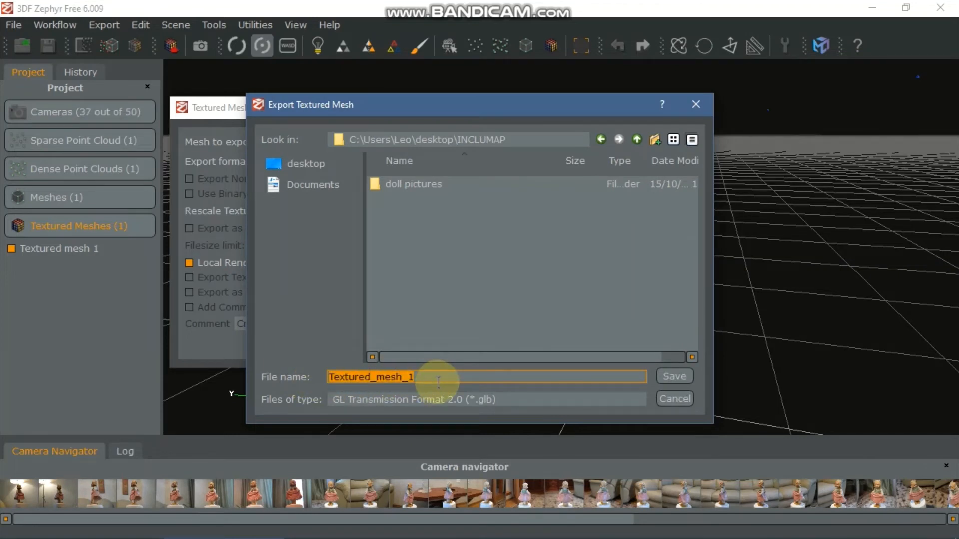
type("Doll_3D")
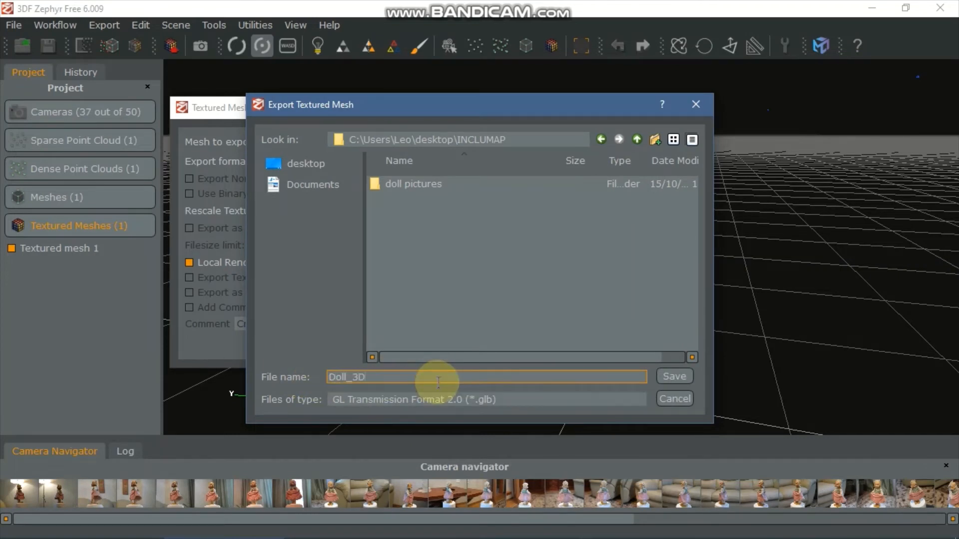
left_click(667, 375)
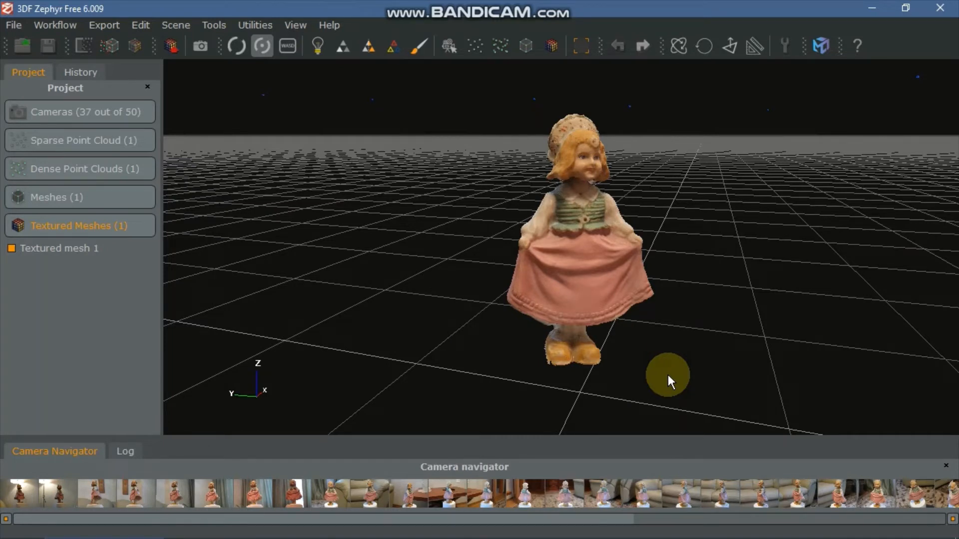
Close 3DF Zephyr and open the Sketchfab website from the link in the Google Docs document.
left_click(940, 8)
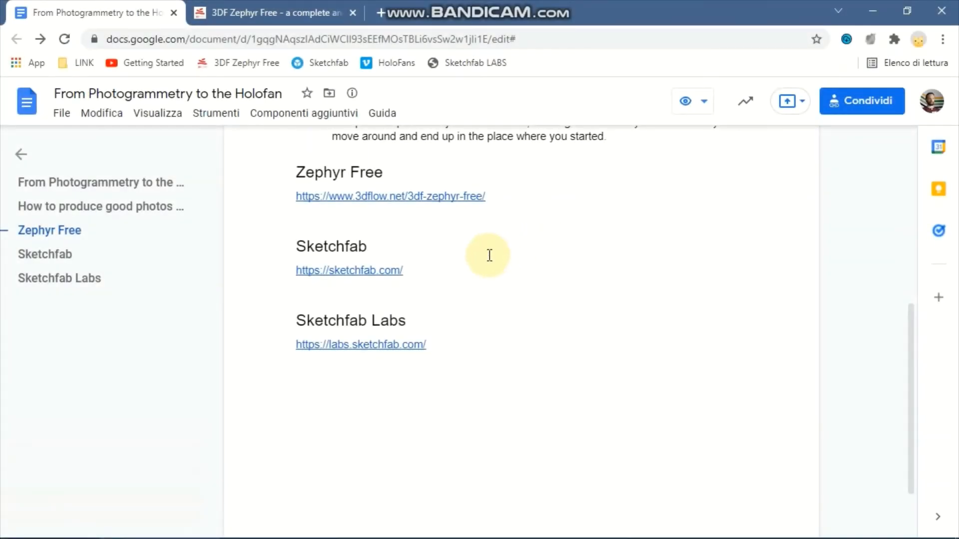
left_click(342, 271)
left_click(355, 295)
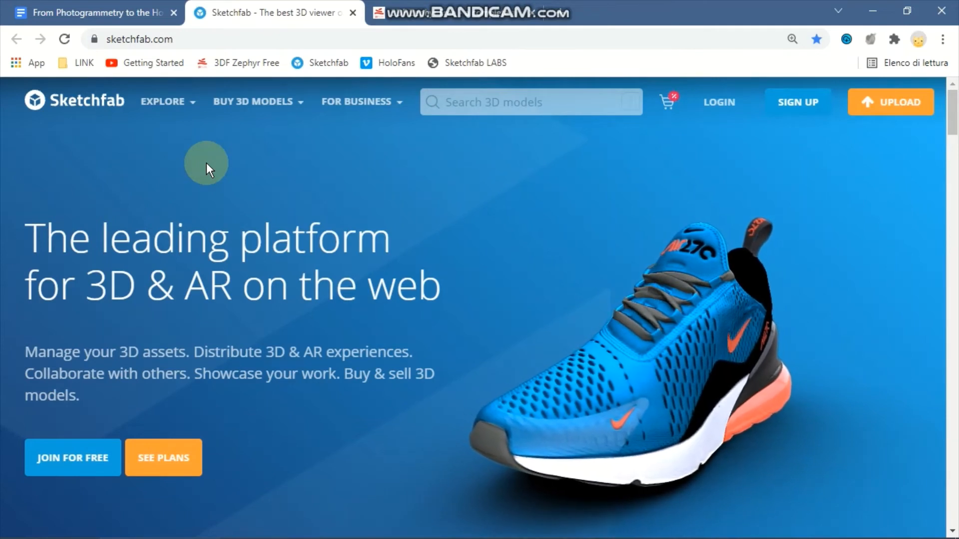
Log in to Sketchfab with the Google sign-in option.
left_click(721, 103)
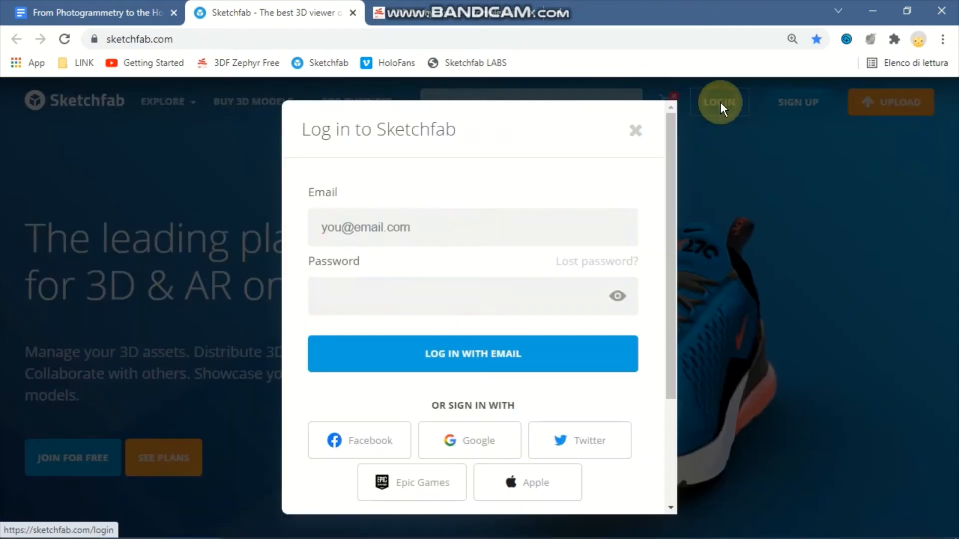
left_click_drag(669, 139, 674, 222)
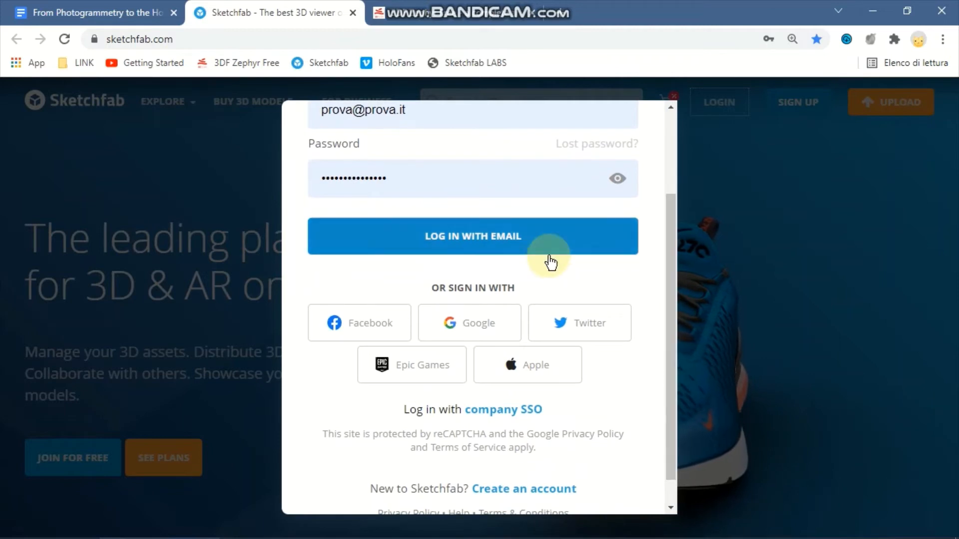
left_click(470, 324)
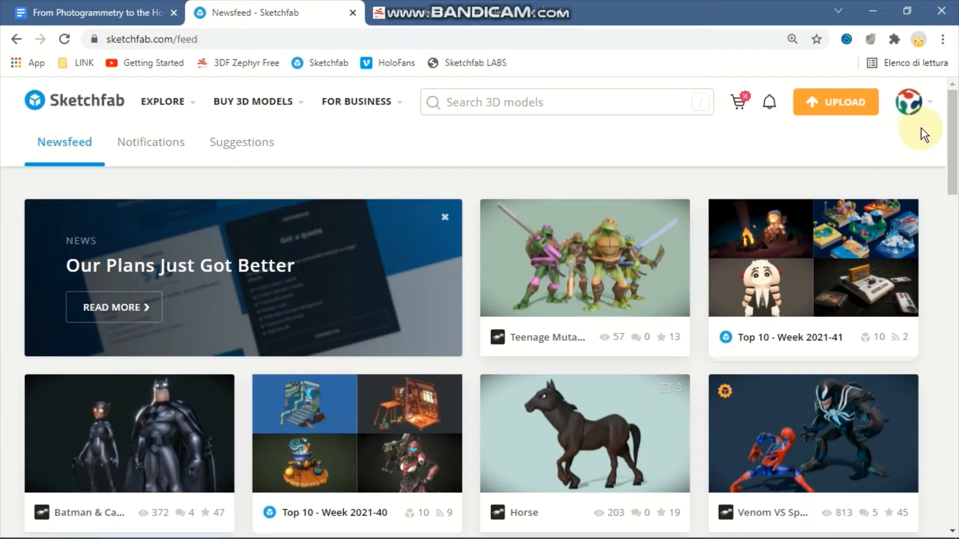
Open the account's Models page and look through its existing 3D models.
mouse_move(909, 106)
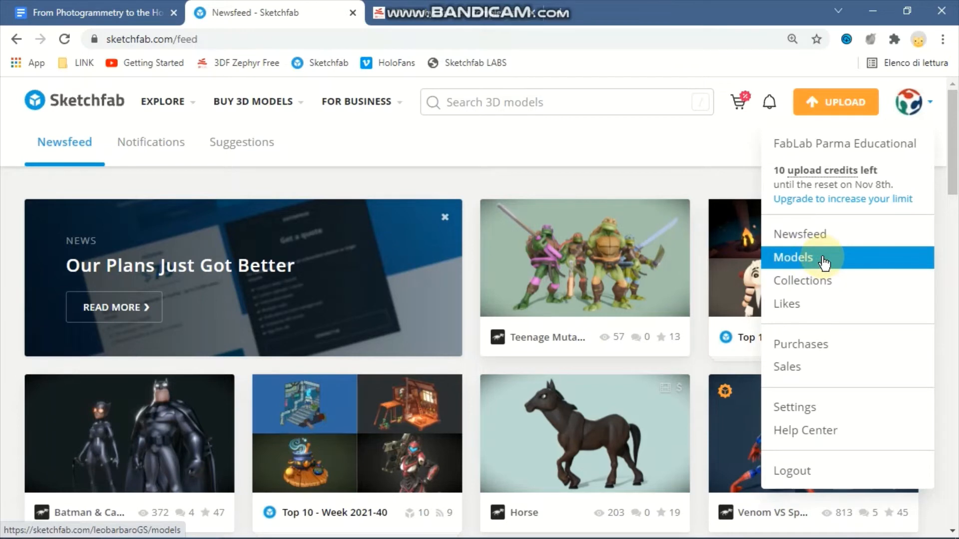
left_click(823, 260)
scroll(32, 294, "down", 3)
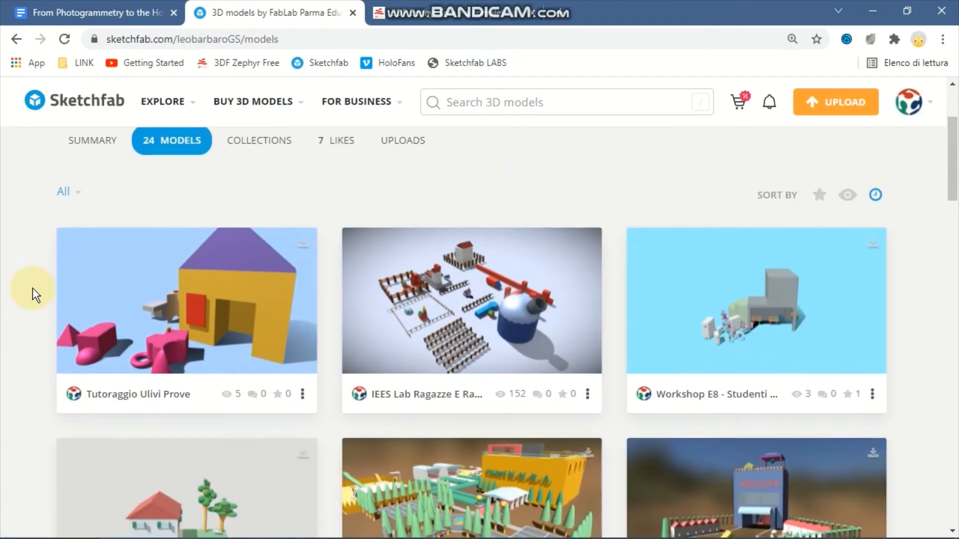
scroll(33, 288, "down", 3)
scroll(32, 289, "up", 6)
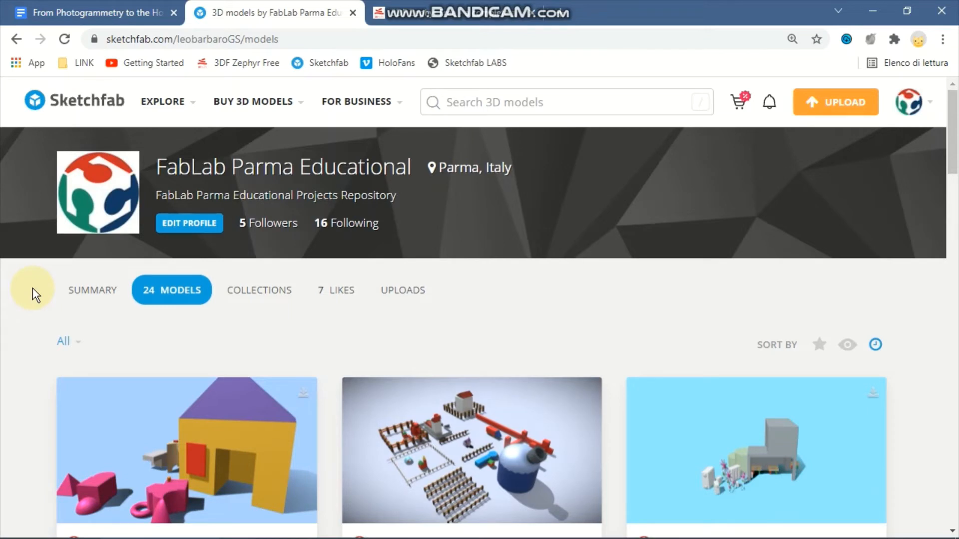
Start a new model upload and arrange the INCLUMAP folder window beside the reduced browser window.
left_click(831, 104)
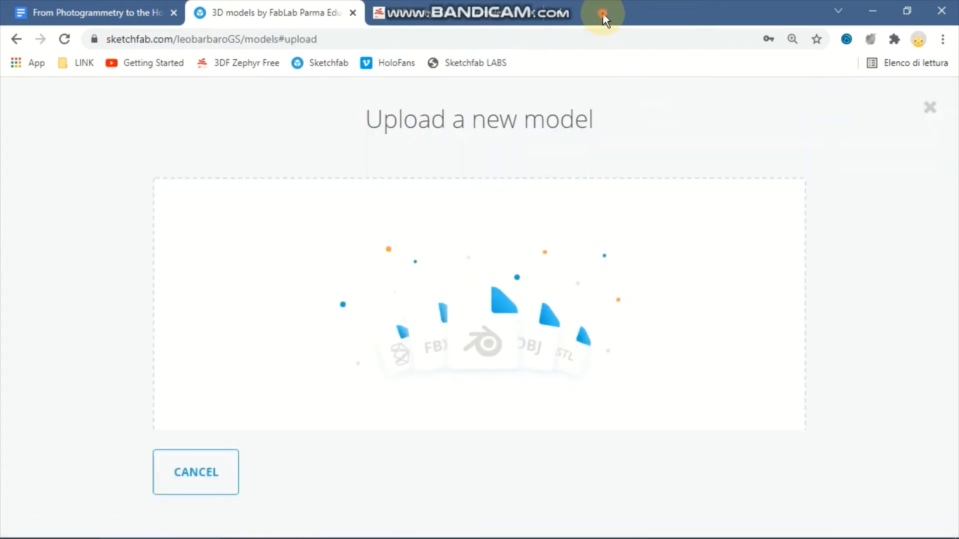
double_click(602, 13)
left_click_drag(611, 35, 649, 32)
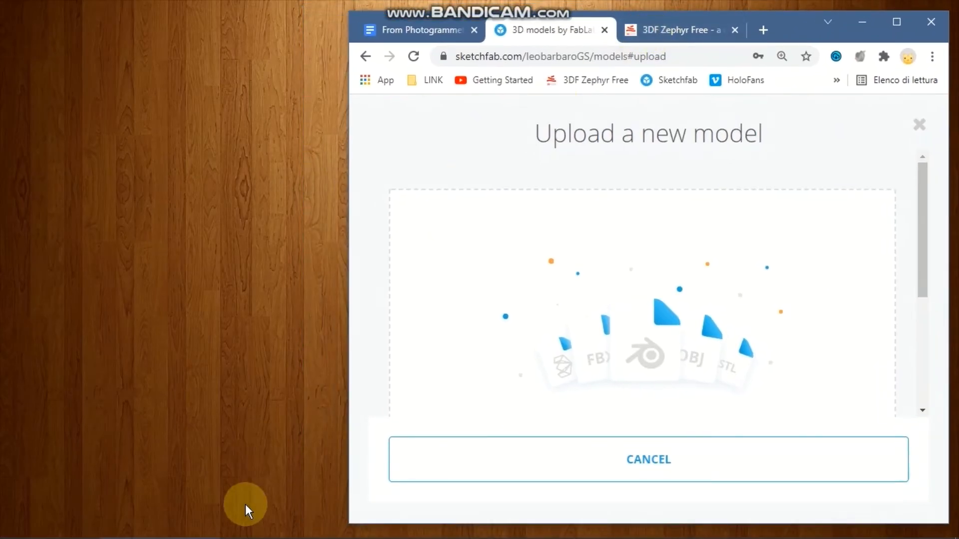
mouse_move(244, 538)
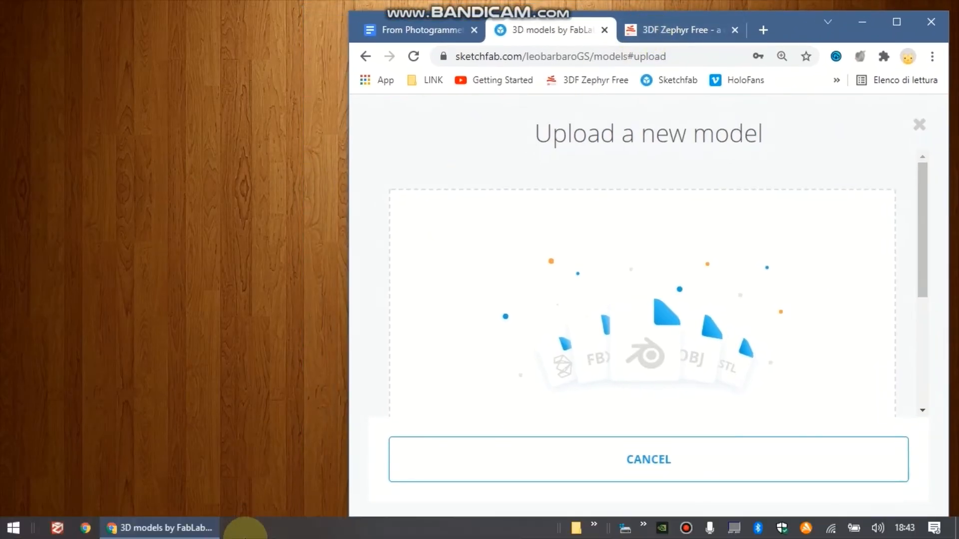
left_click(577, 530)
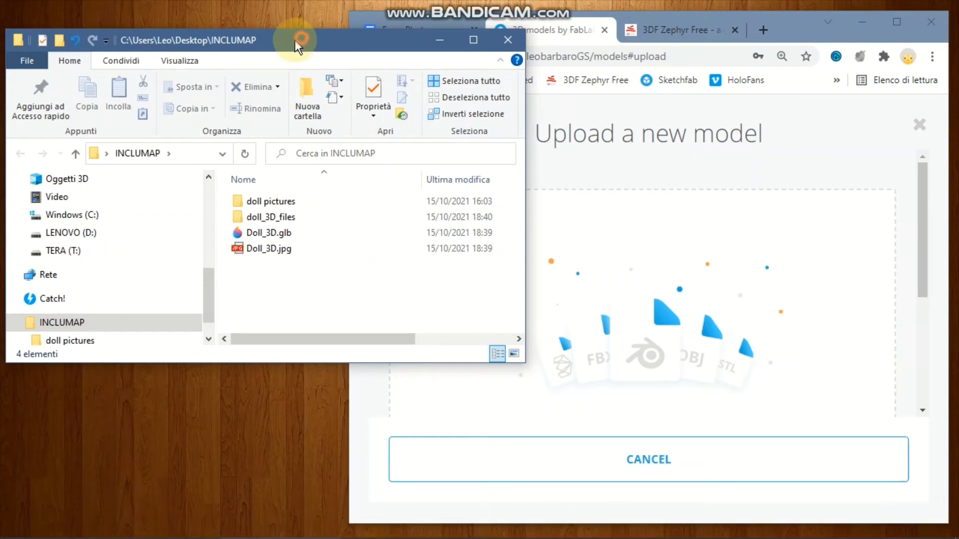
left_click_drag(282, 26, 162, 18)
left_click_drag(285, 347, 234, 433)
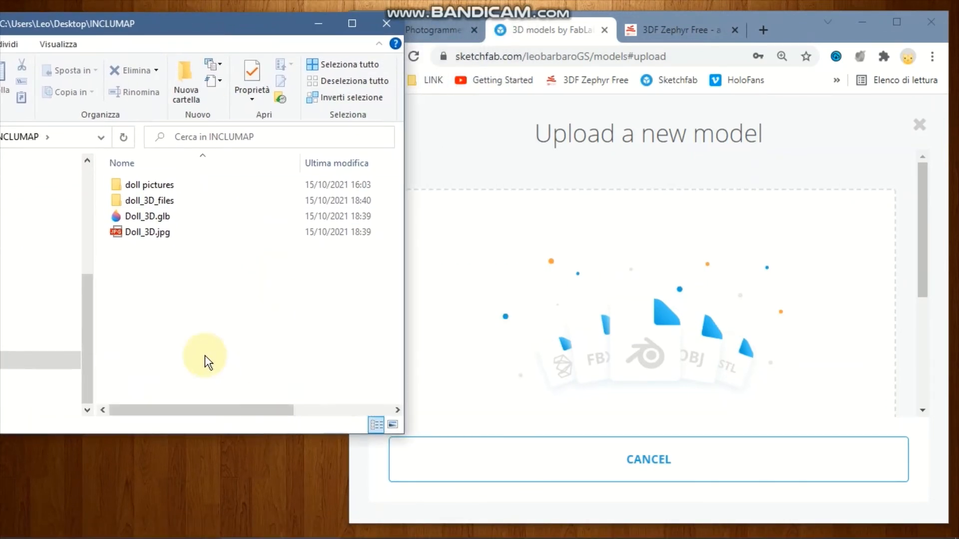
Upload Doll_3D.glb and Doll_3D.jpg from the INCLUMAP folder to Sketchfab, and maximize the browser window.
left_click(158, 233)
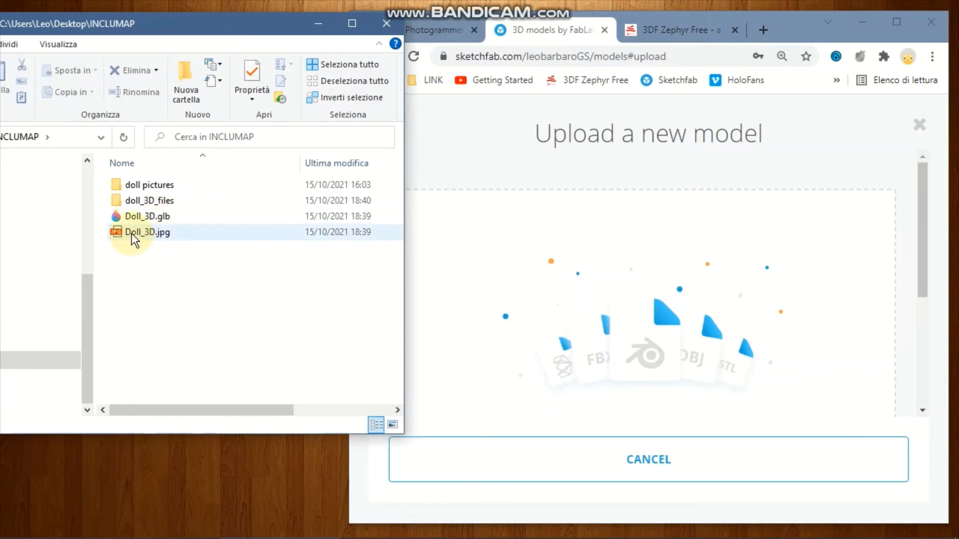
mouse_move(176, 265)
left_mouse_down()
mouse_move(130, 244)
mouse_move(113, 214)
mouse_move(242, 259)
mouse_move(558, 295)
mouse_move(660, 285)
mouse_move(640, 276)
left_mouse_up()
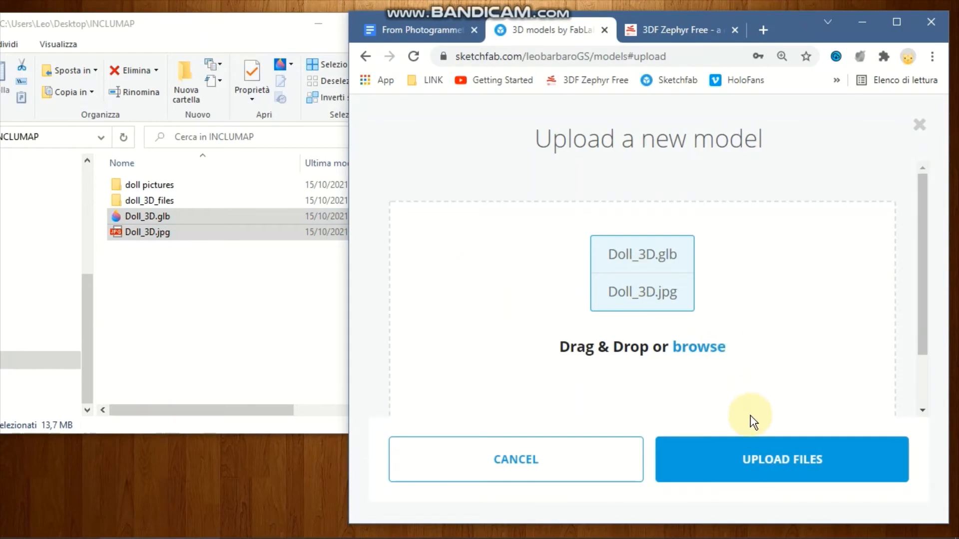
left_click(762, 463)
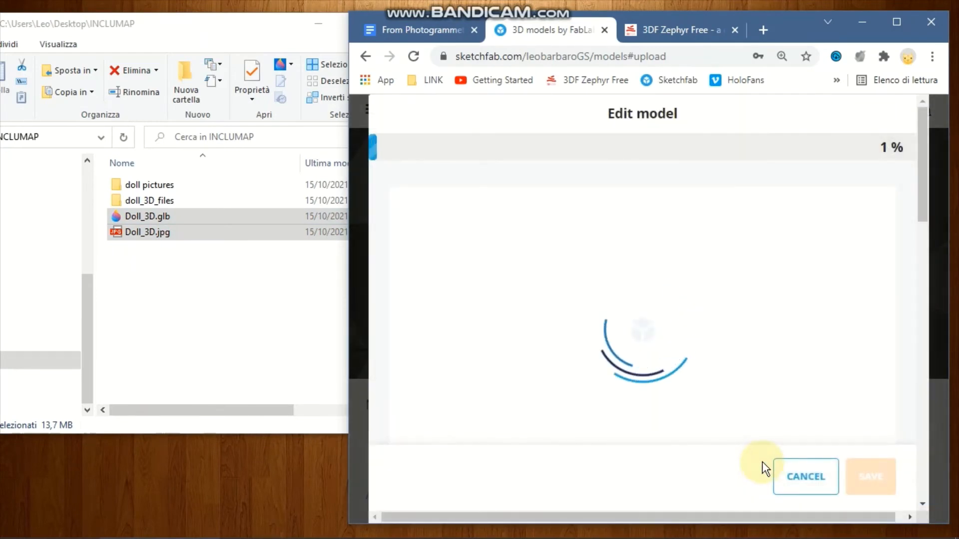
left_click(896, 18)
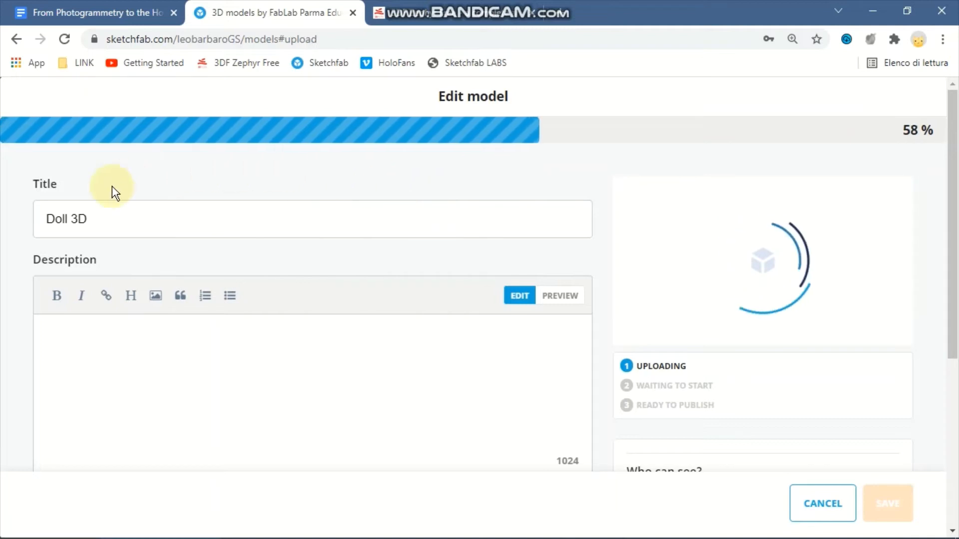
Change the model's title to "Photogrammetry of a Doll".
scroll(17, 185, "down", 3)
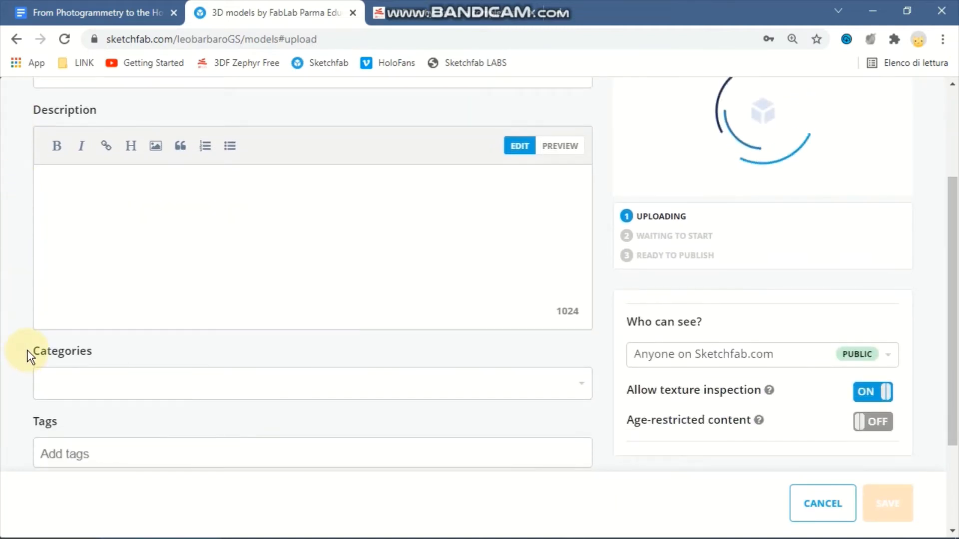
scroll(27, 379, "down", 2)
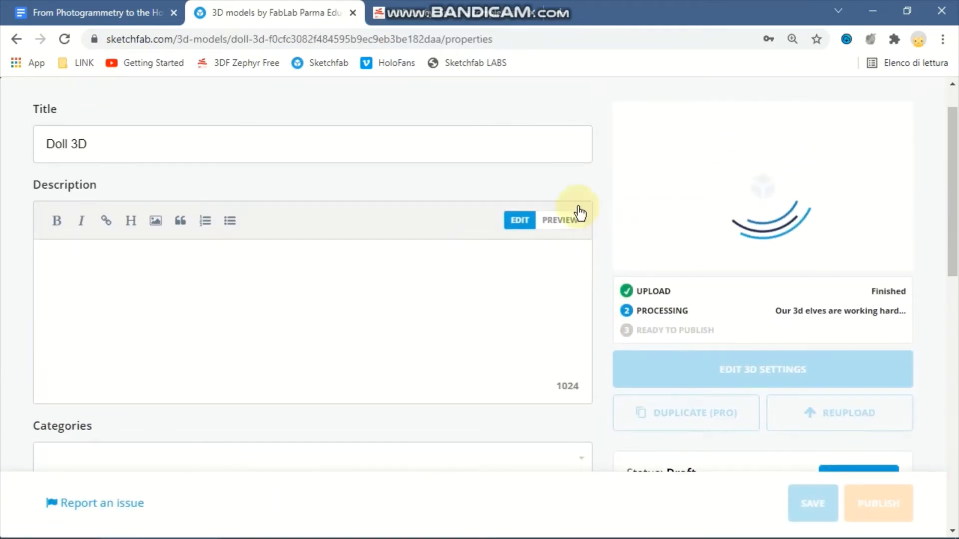
left_click(105, 145)
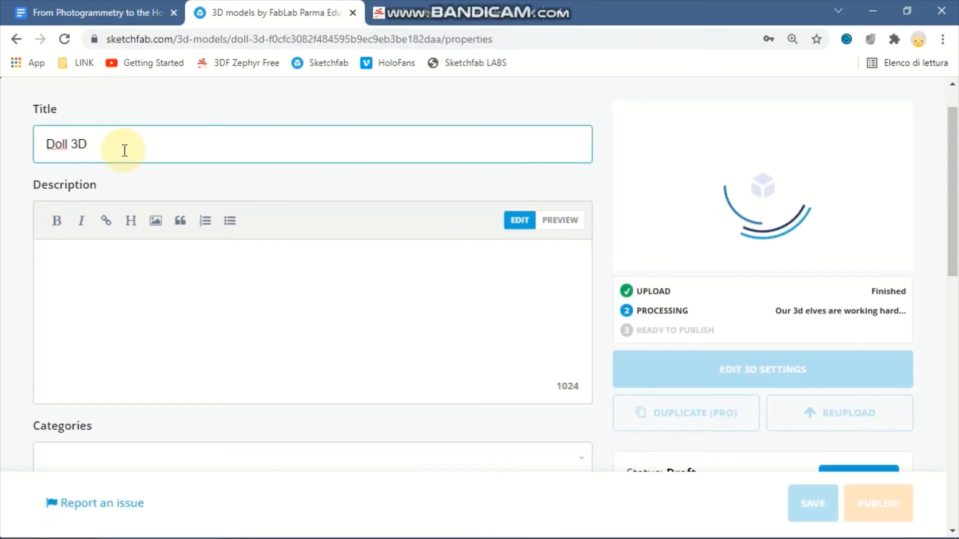
key("BackSpace")
key("BackSpace")
key("BackSpace")
key("Home")
type("Photogrammetry of a")
Enter a three-line description: "Inclu.Ma.P. Erasmus Project", "3D scan by Photogrammetry" and "Zephyr 3D Free".
left_click(156, 266)
type("Inclu.Ma.P. Erasmus Project")
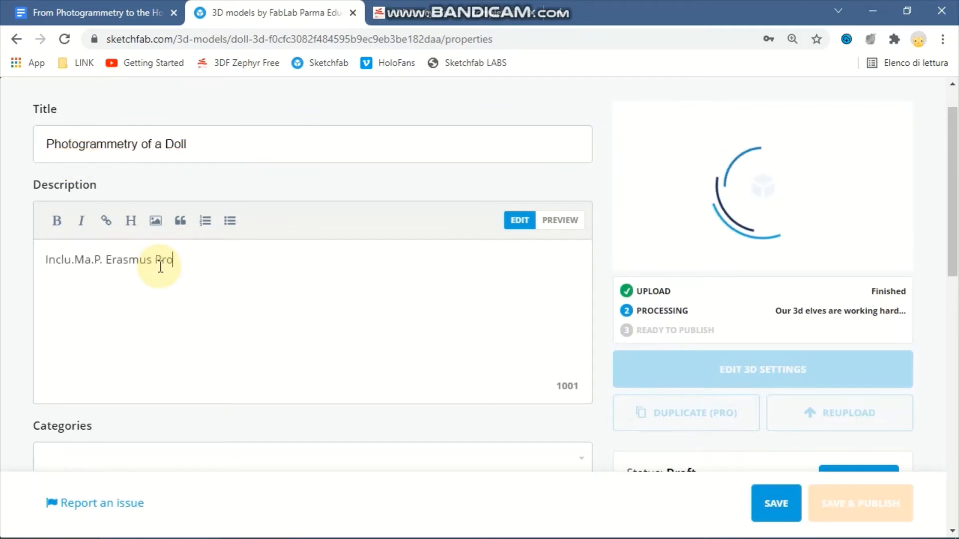
key("Return")
type("3D scan by Photogrammetry")
key("Return")
type("Zephyr 3D Free")
Assign the Cultural Heritage & History category and add the tag "doll" plus a tag suggested for "pho".
left_click(300, 382)
left_click(53, 317)
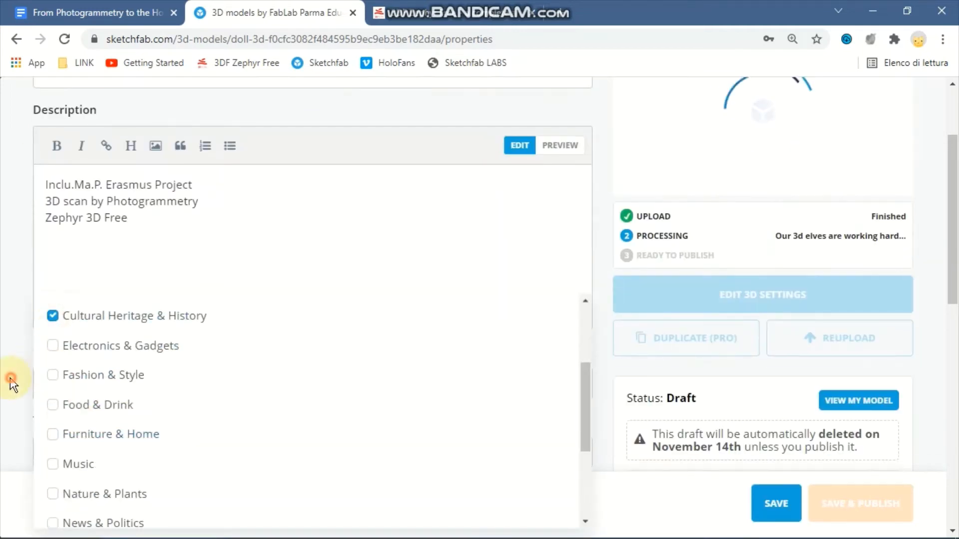
left_click(159, 383)
type("doll")
key("Return")
type("pho")
left_click(172, 409)
left_click_drag(953, 292, 958, 225)
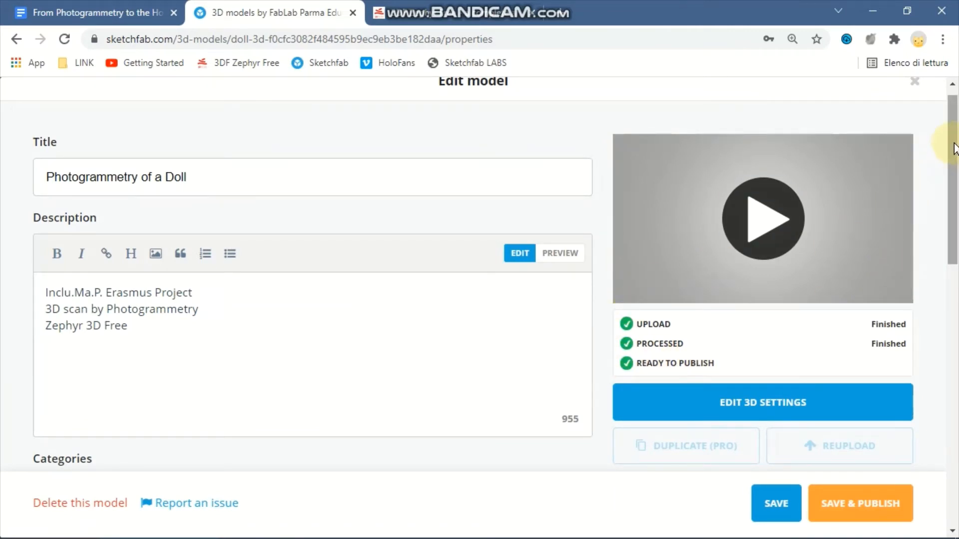
Set the model's download option to Free.
left_click_drag(949, 149, 941, 306)
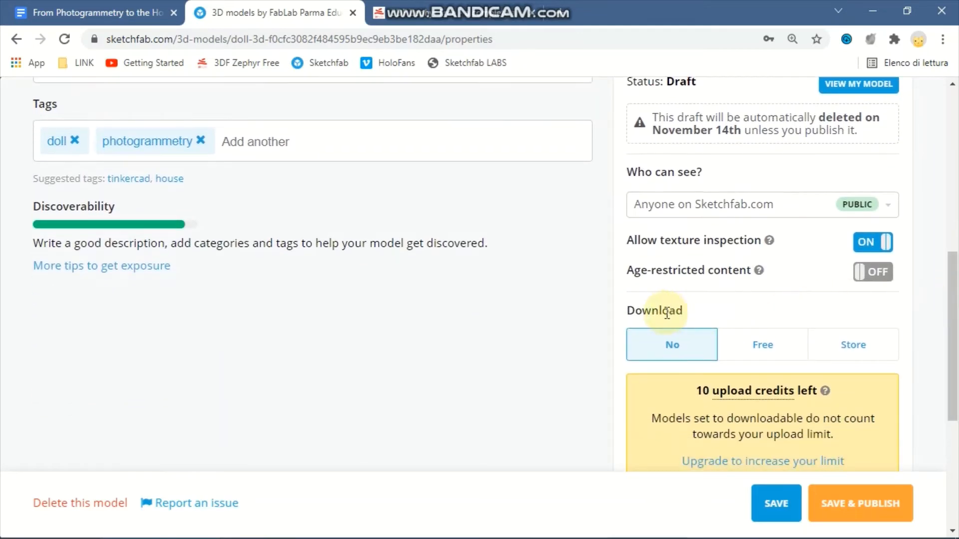
left_click_drag(949, 303, 952, 333)
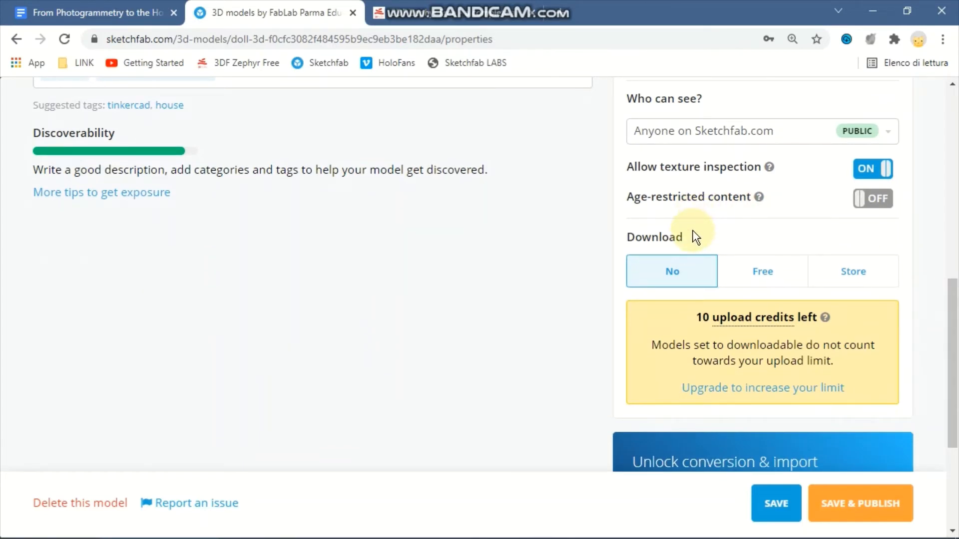
mouse_move(778, 324)
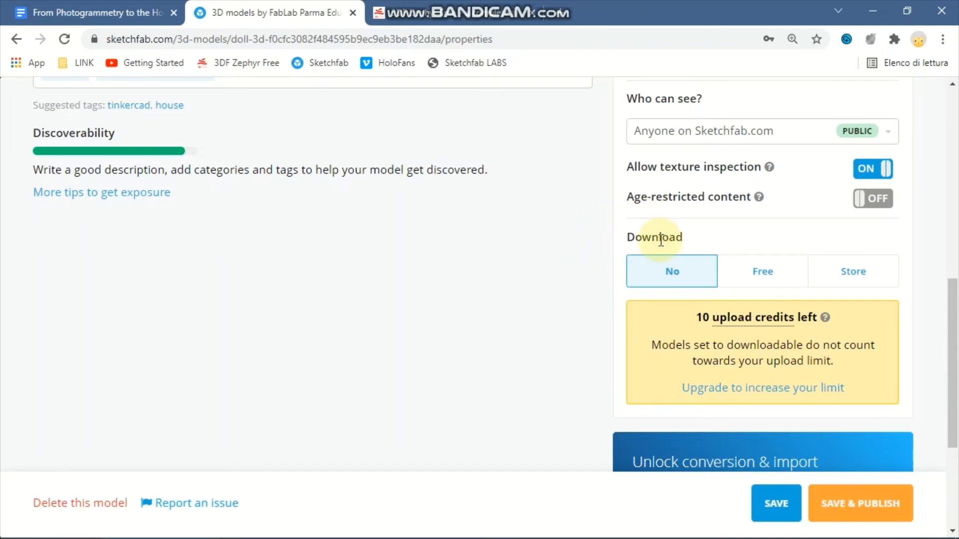
left_click(755, 276)
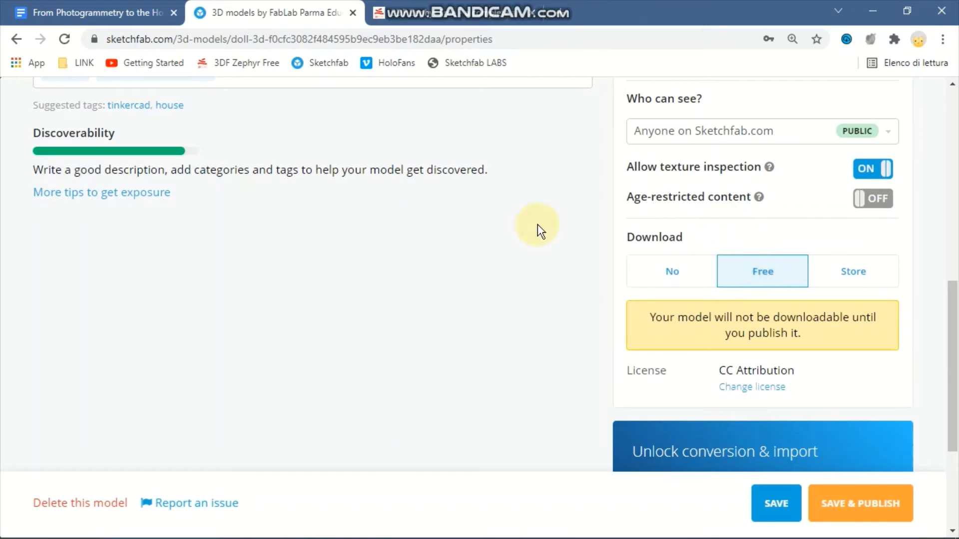
Save and publish the doll model, and open its published page.
scroll(588, 284, "up", 1)
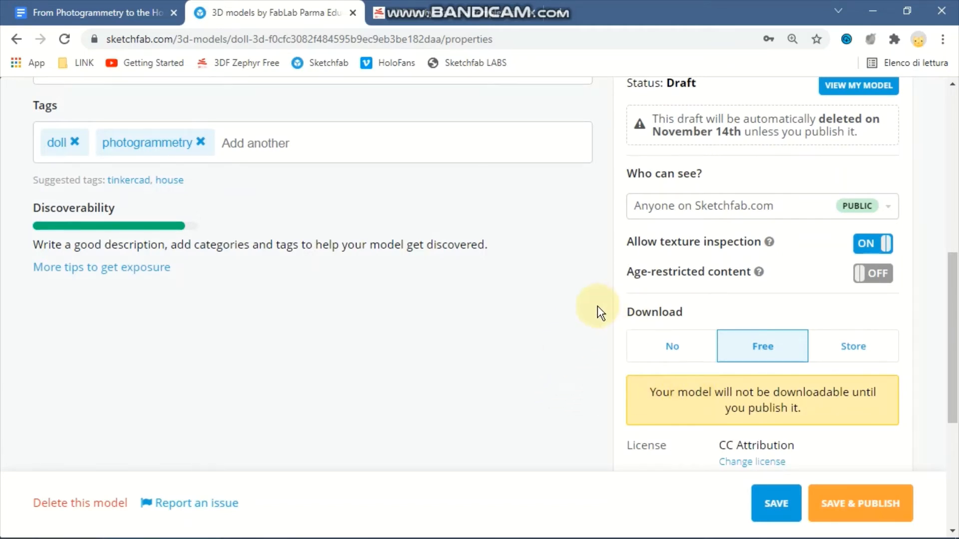
scroll(597, 309, "down", 1)
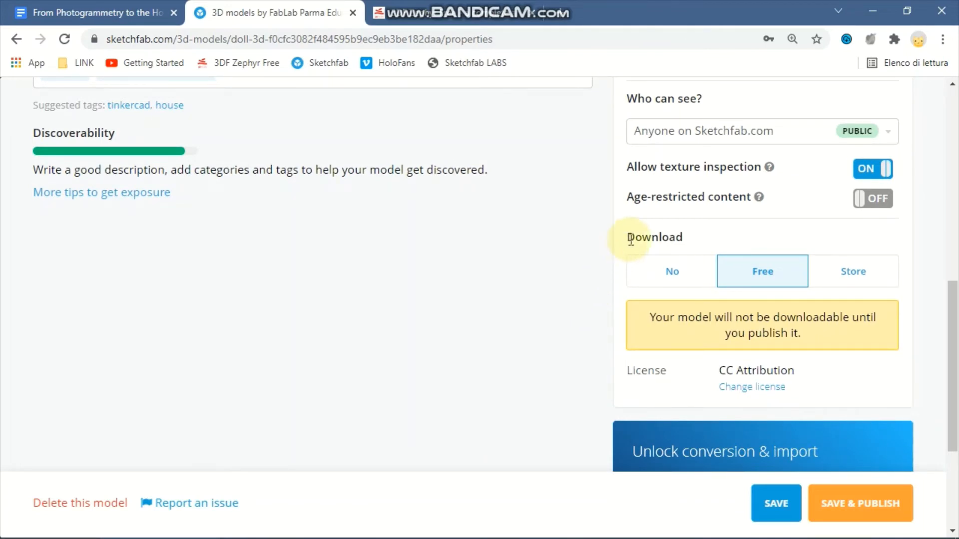
scroll(542, 252, "down", 1)
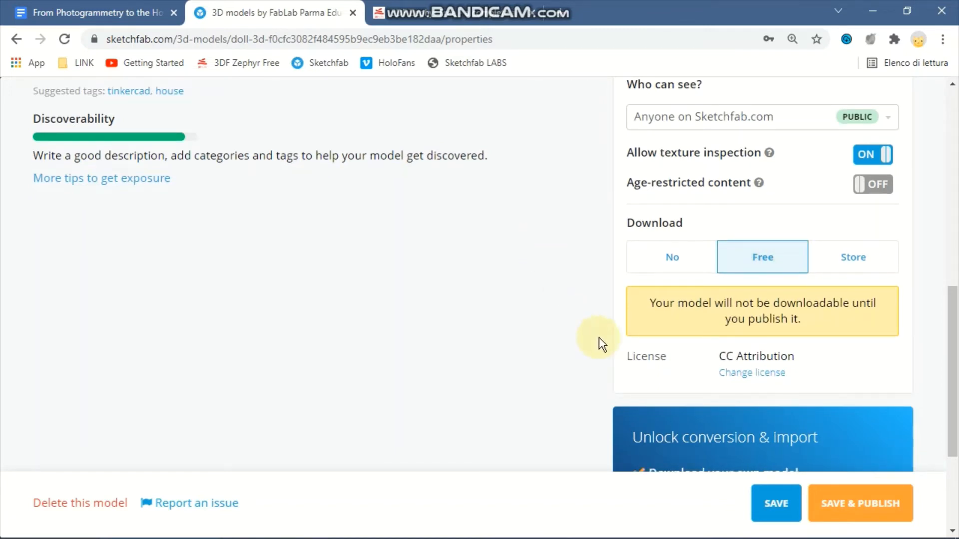
left_click(852, 505)
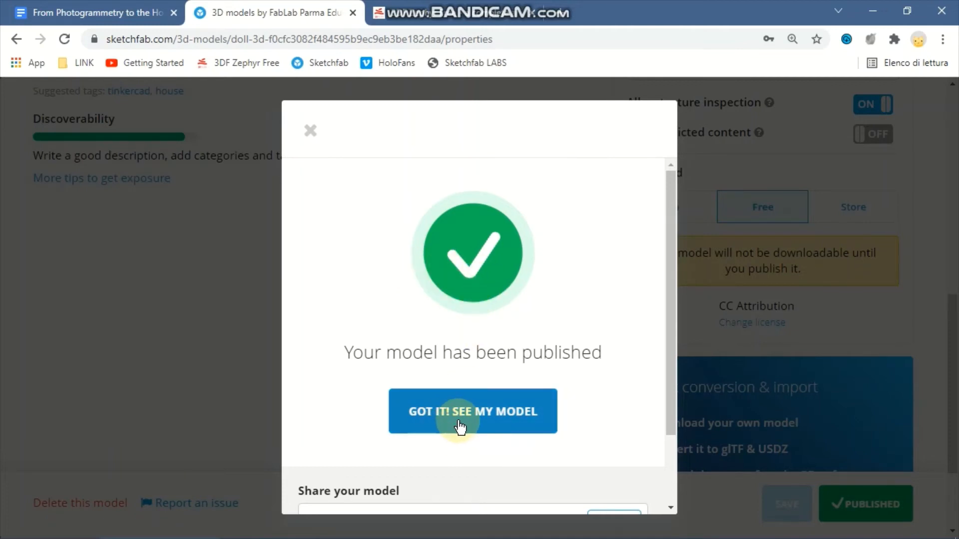
left_click(488, 425)
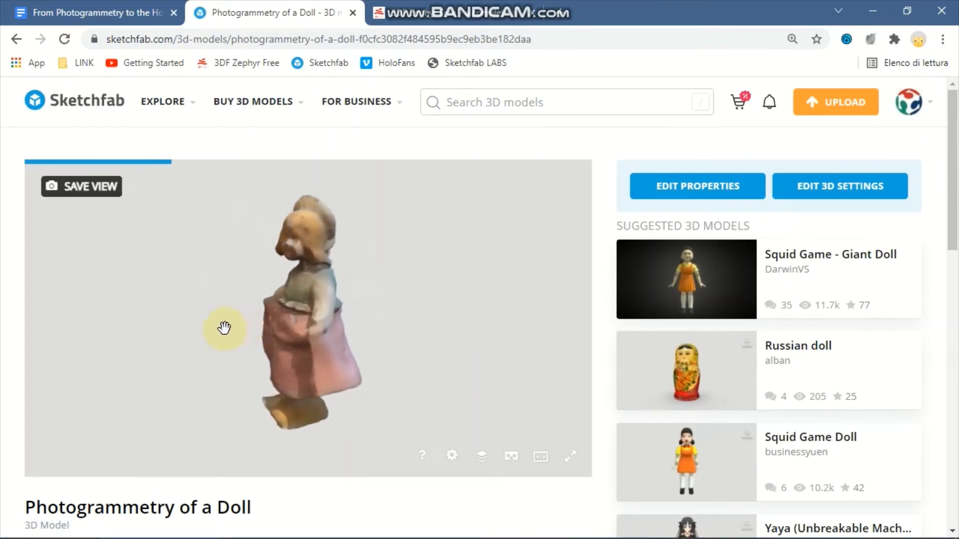
Examine the published doll in the 3D viewer from the front and sides, and up close.
left_click_drag(224, 327, 309, 331)
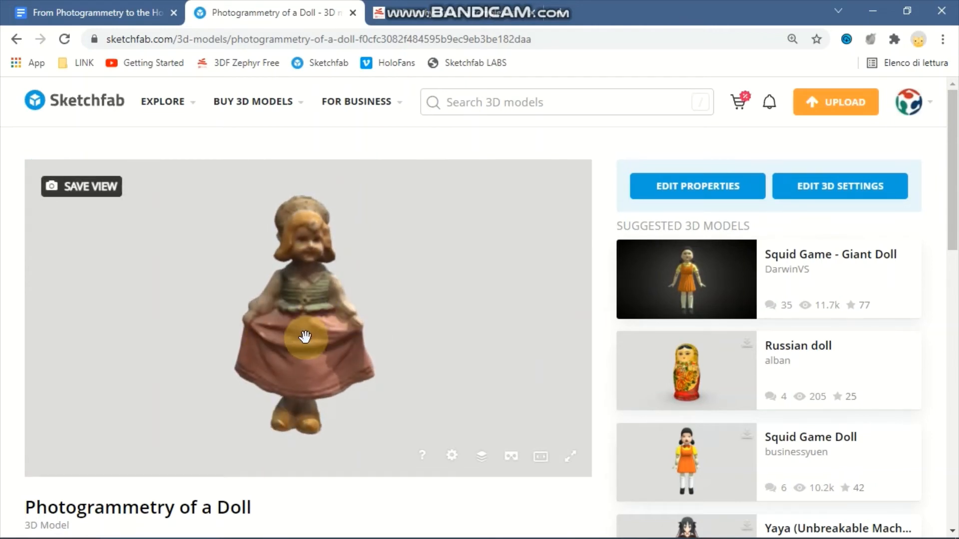
left_click_drag(328, 316, 224, 261)
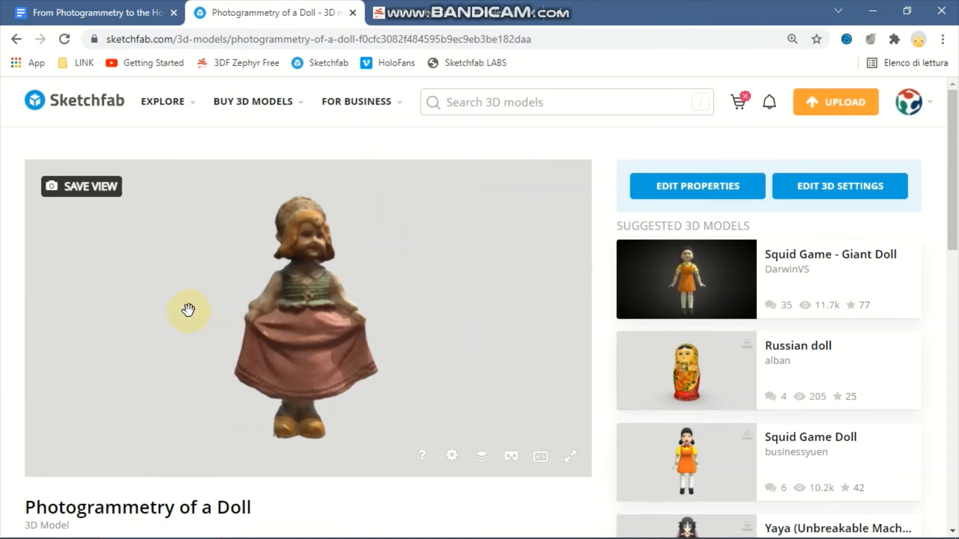
left_click_drag(300, 306, 336, 306)
scroll(289, 304, "up", 3)
left_click_drag(285, 242, 312, 331)
scroll(312, 331, "down", 2)
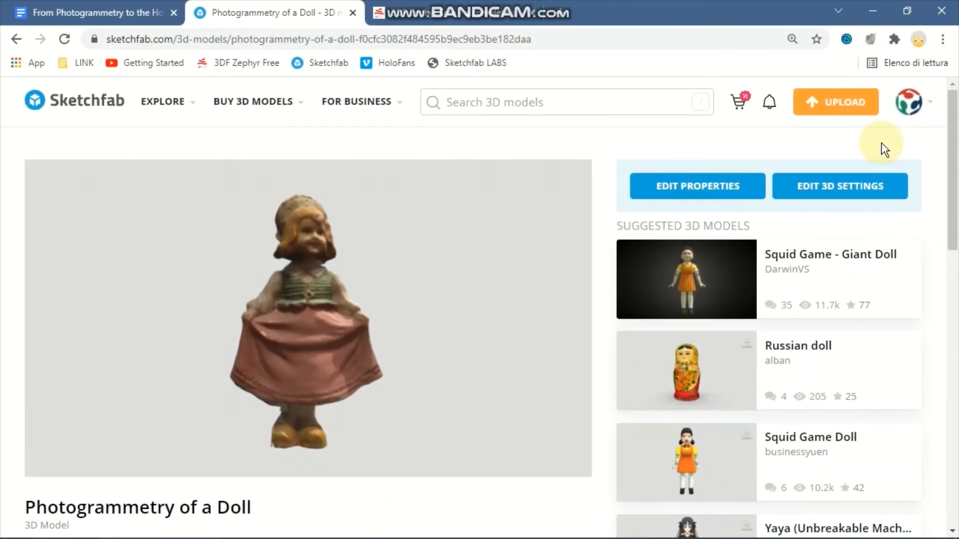
Open the model's 3D settings and change the scene's background color to black (#000000).
left_click(849, 188)
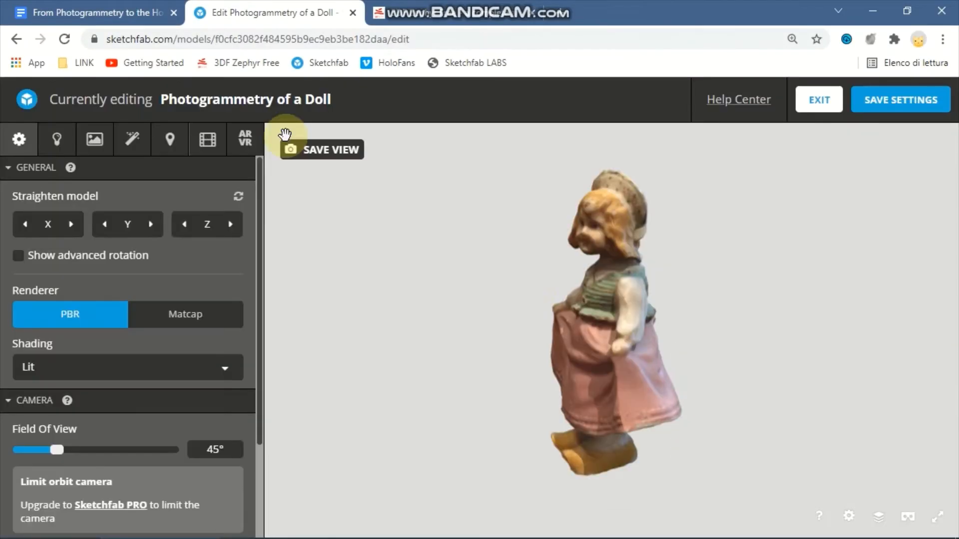
left_click_drag(493, 310, 447, 286)
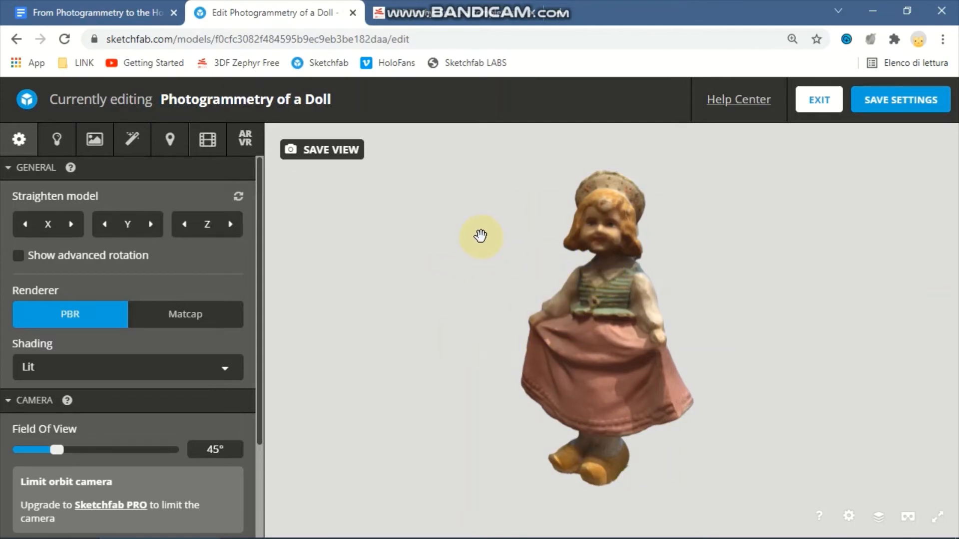
left_click_drag(453, 262, 487, 265)
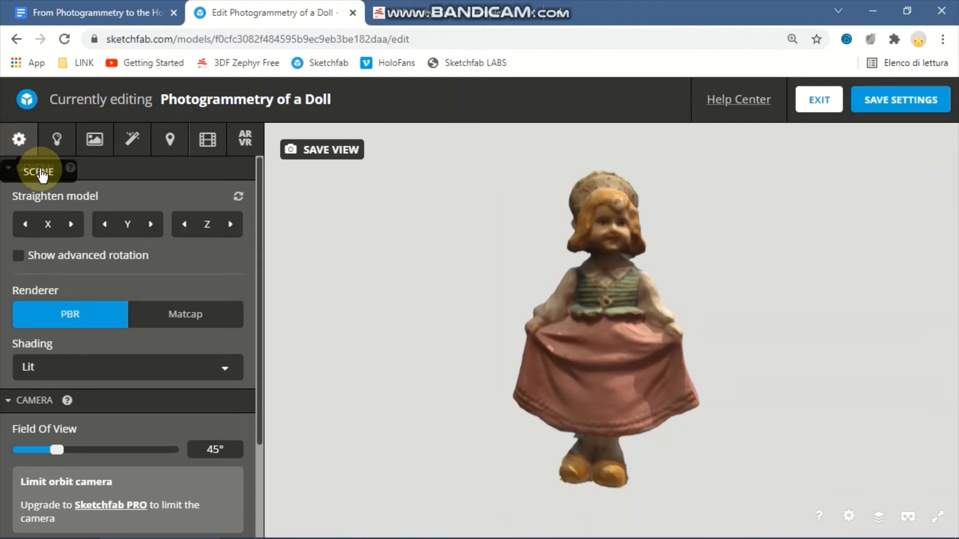
left_click(26, 172)
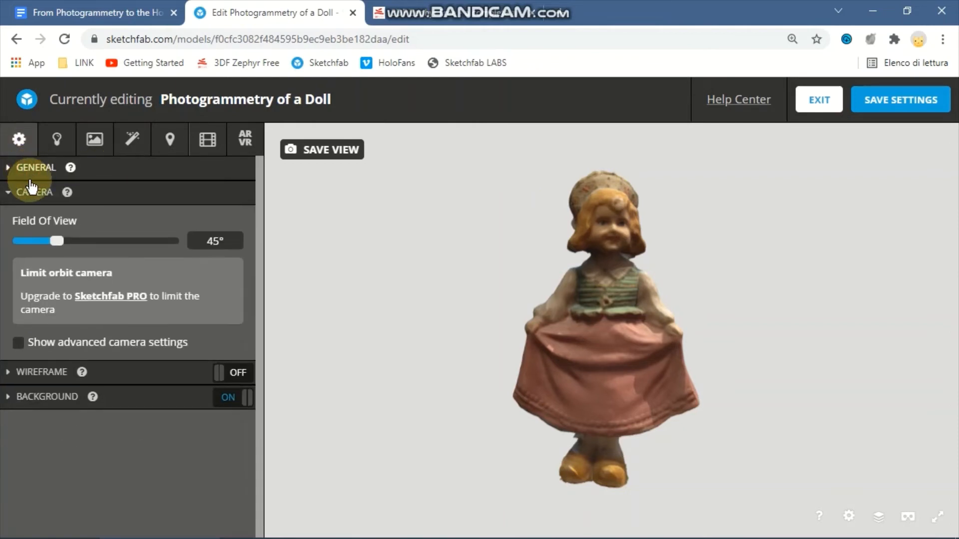
left_click(31, 195)
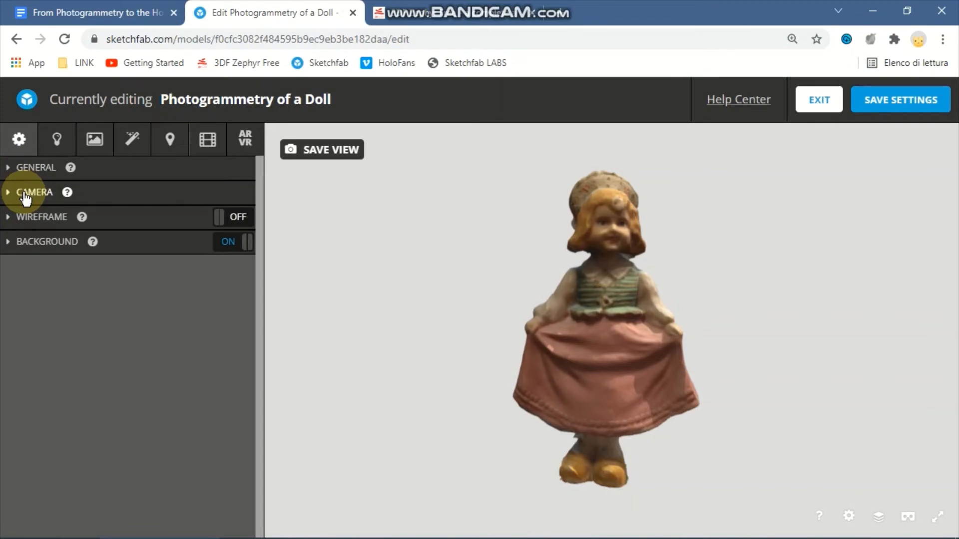
left_click(32, 248)
left_click(34, 250)
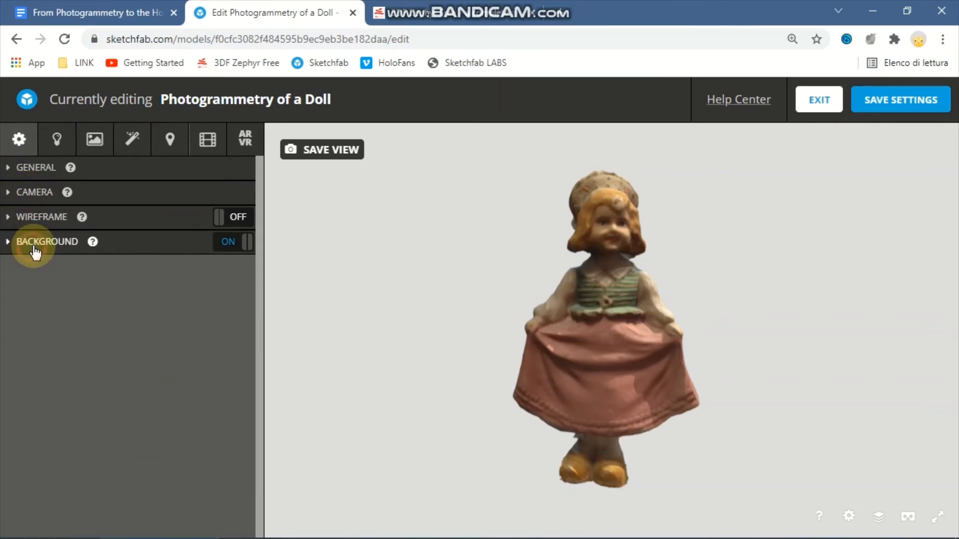
left_click(35, 250)
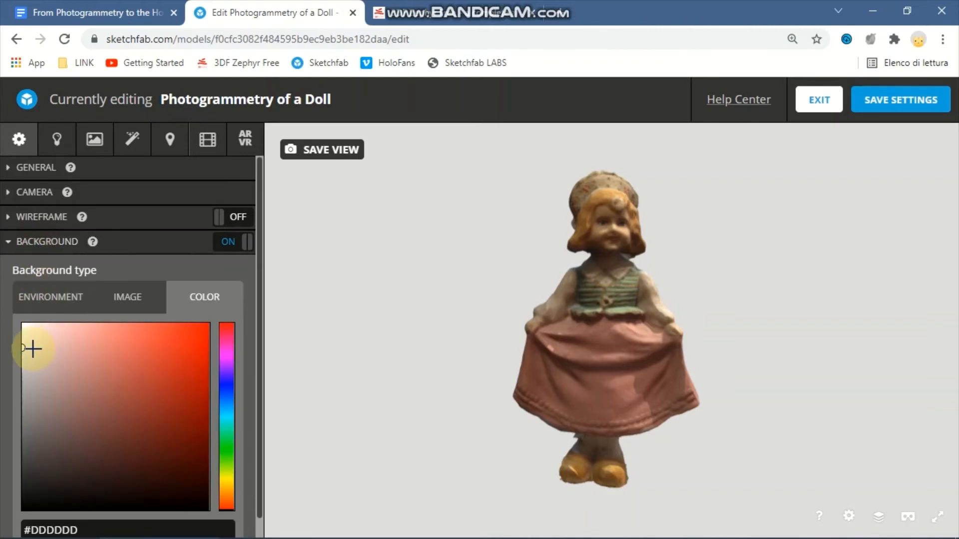
mouse_move(26, 350)
left_mouse_down()
mouse_move(31, 458)
mouse_move(20, 517)
left_mouse_up()
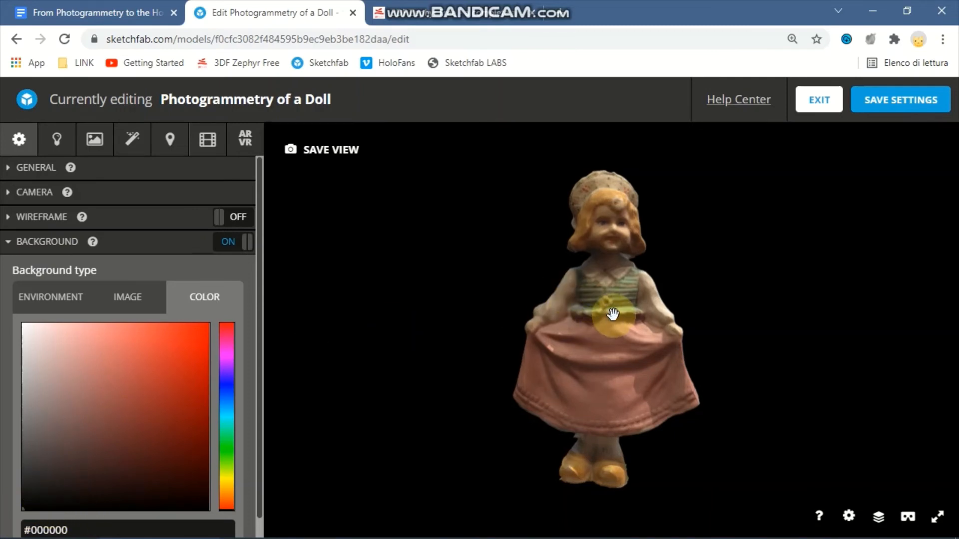
mouse_move(614, 316)
left_mouse_down()
mouse_move(516, 324)
mouse_move(623, 314)
left_mouse_up()
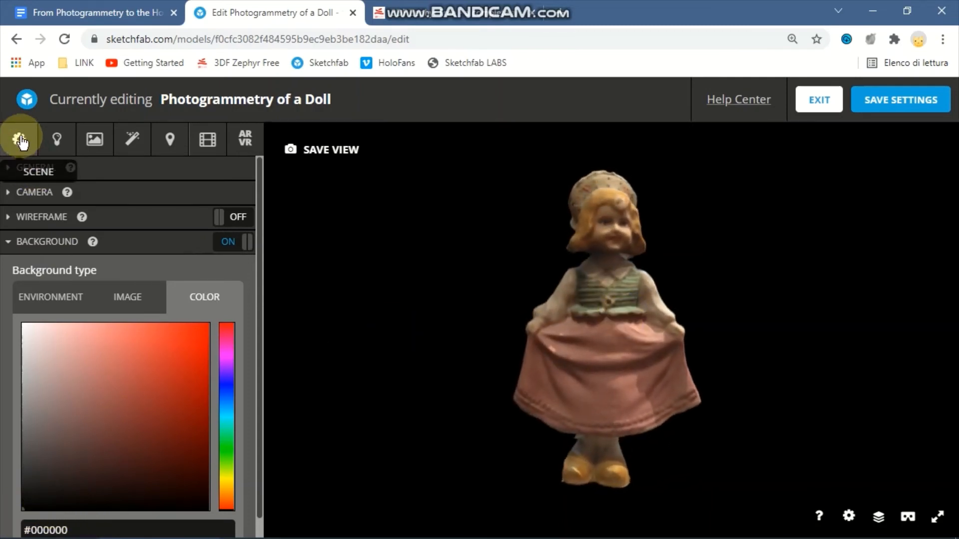
left_click_drag(569, 283, 617, 302)
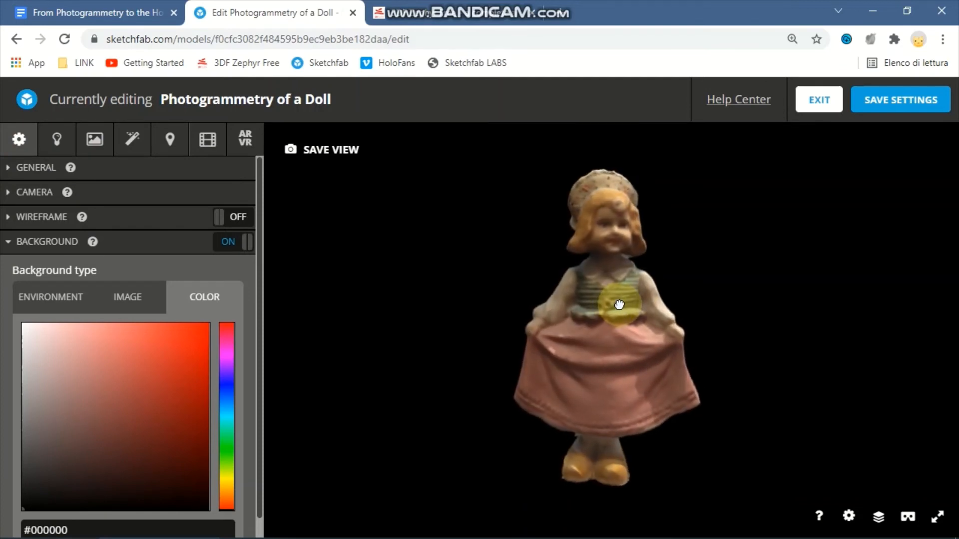
Change the lighting environment to Studio Soft.
left_click(59, 144)
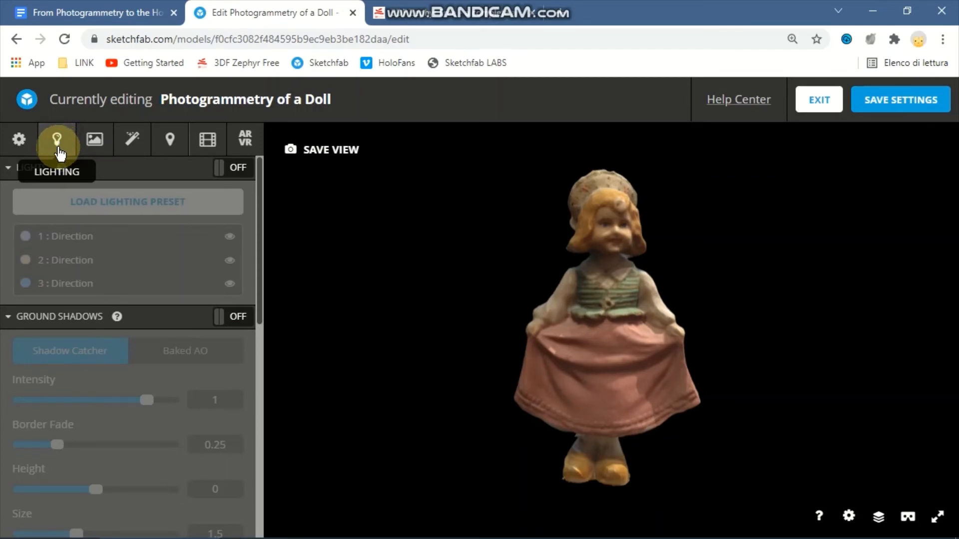
left_click(30, 168)
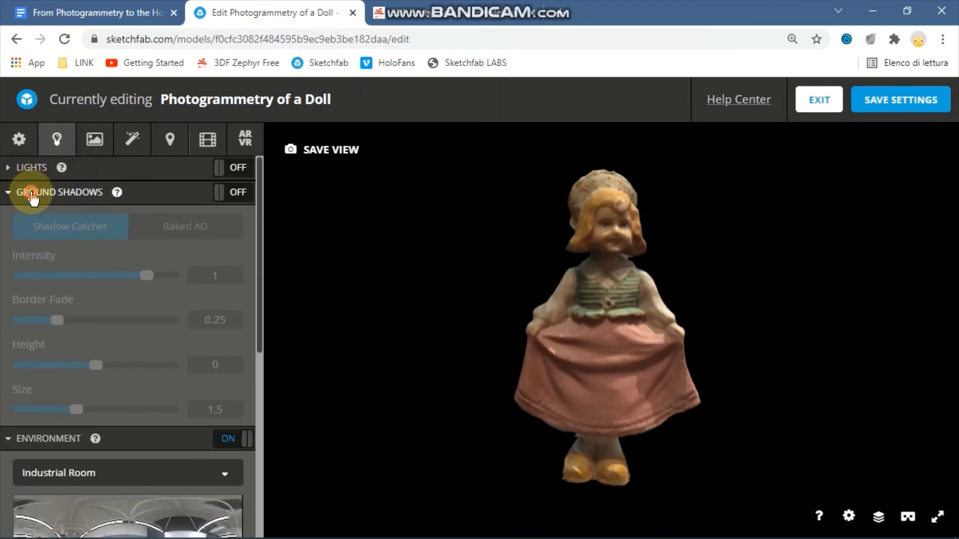
left_click(32, 194)
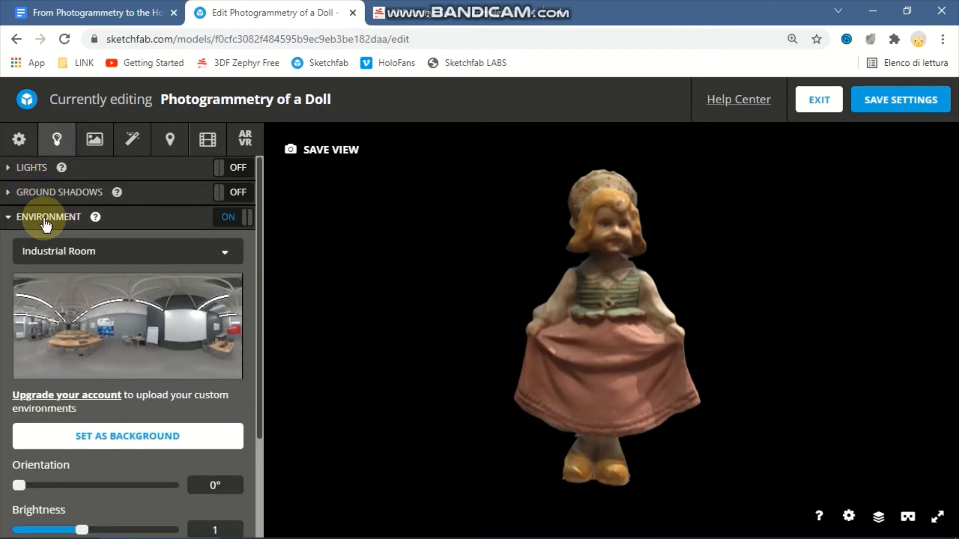
left_click(120, 261)
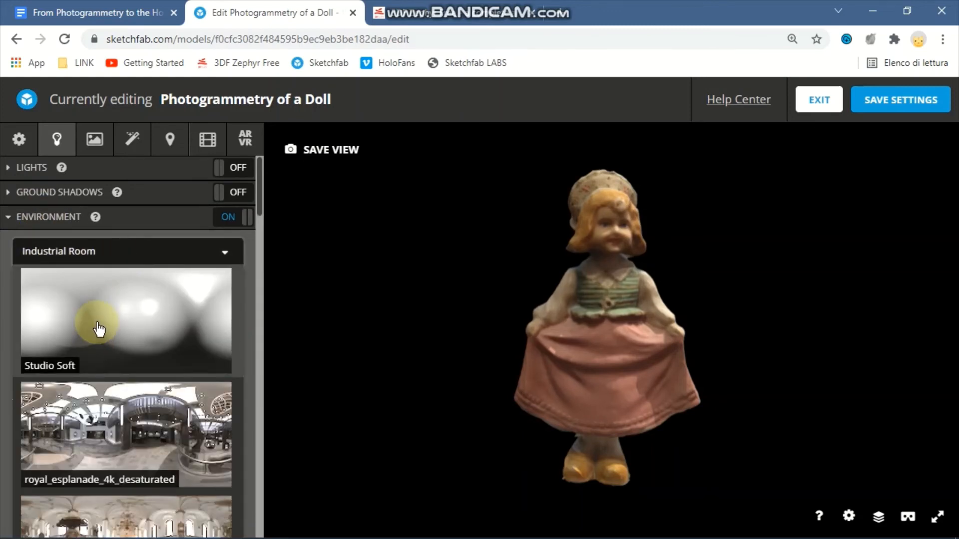
left_click(99, 328)
left_click_drag(621, 345, 268, 347)
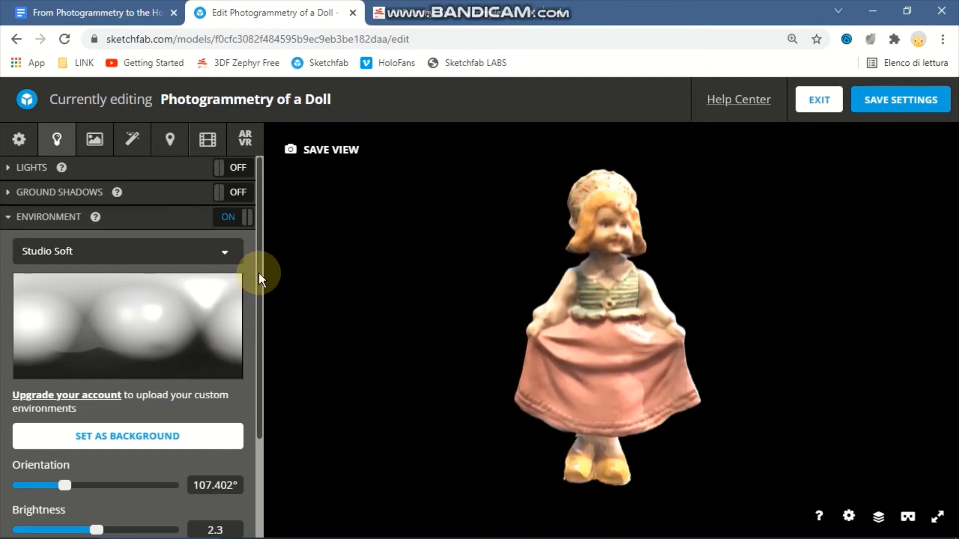
Lower the environment brightness to about 1.63 and switch off the environment shadow.
left_click_drag(258, 273, 256, 388)
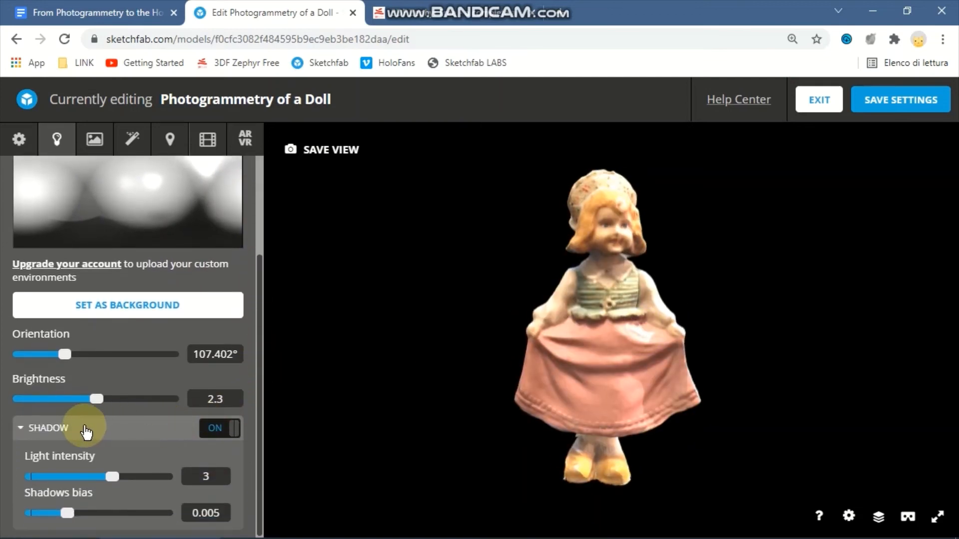
left_click_drag(97, 396, 90, 400)
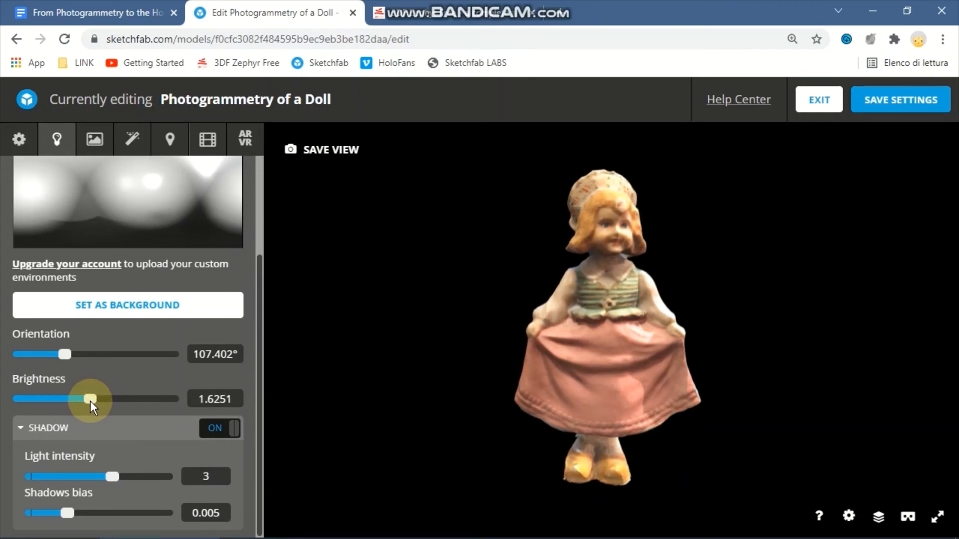
left_click(217, 429)
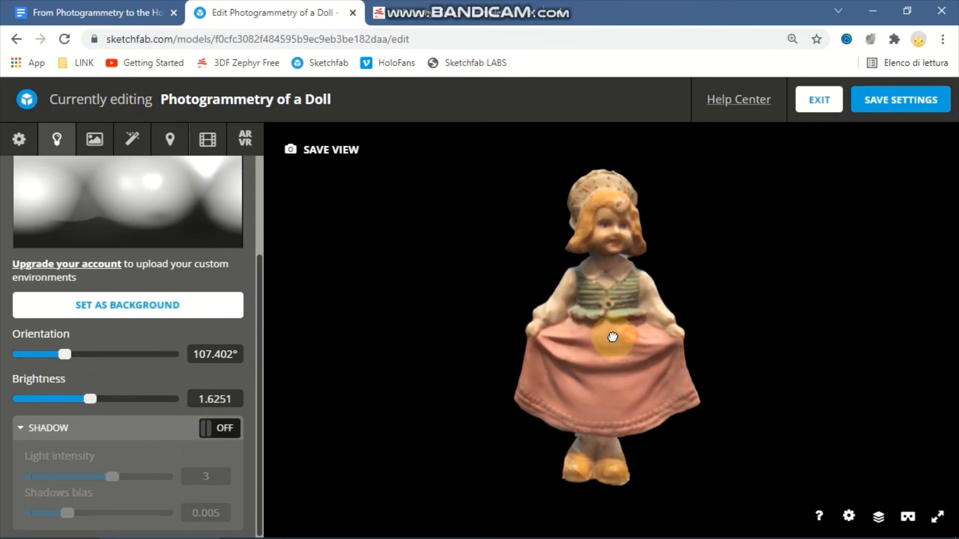
mouse_move(613, 338)
left_mouse_down()
mouse_move(482, 346)
mouse_move(621, 347)
left_mouse_up()
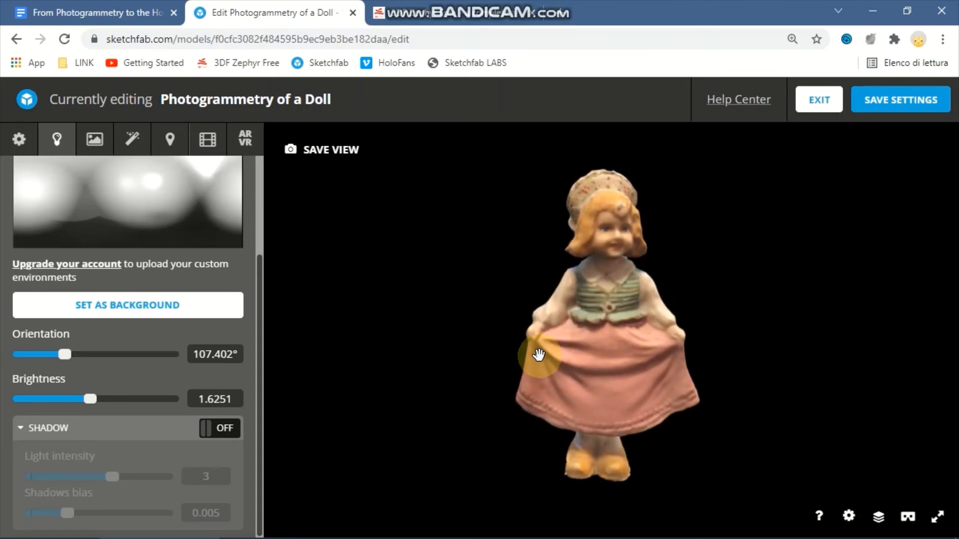
left_click(217, 429)
left_click(217, 431)
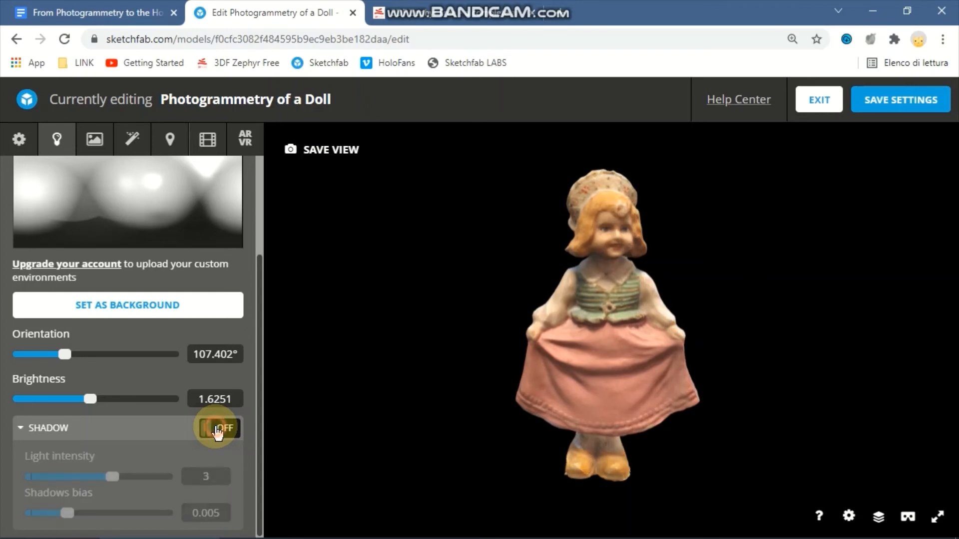
left_click(21, 429)
Save the 3D settings and exit the editor to the model's page.
left_click_drag(579, 300, 610, 300)
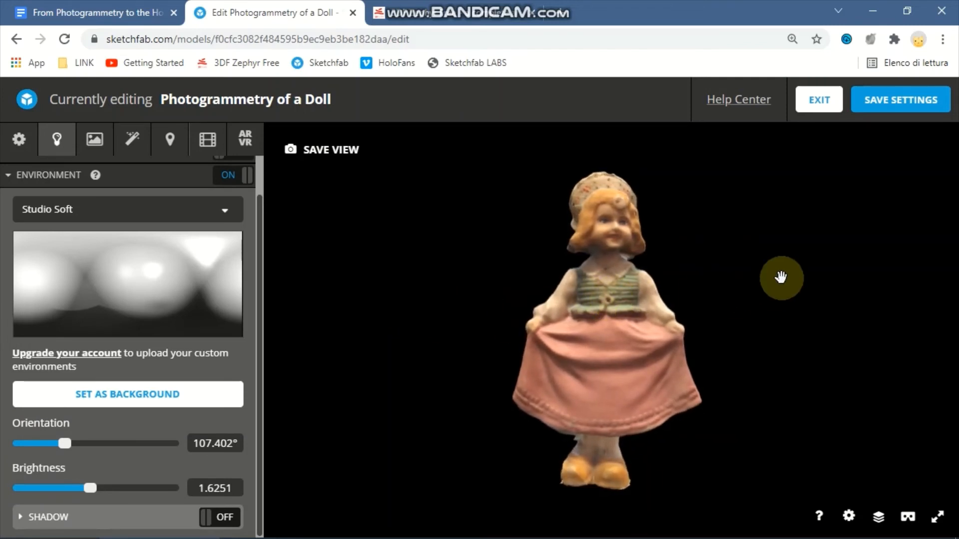
left_click(880, 105)
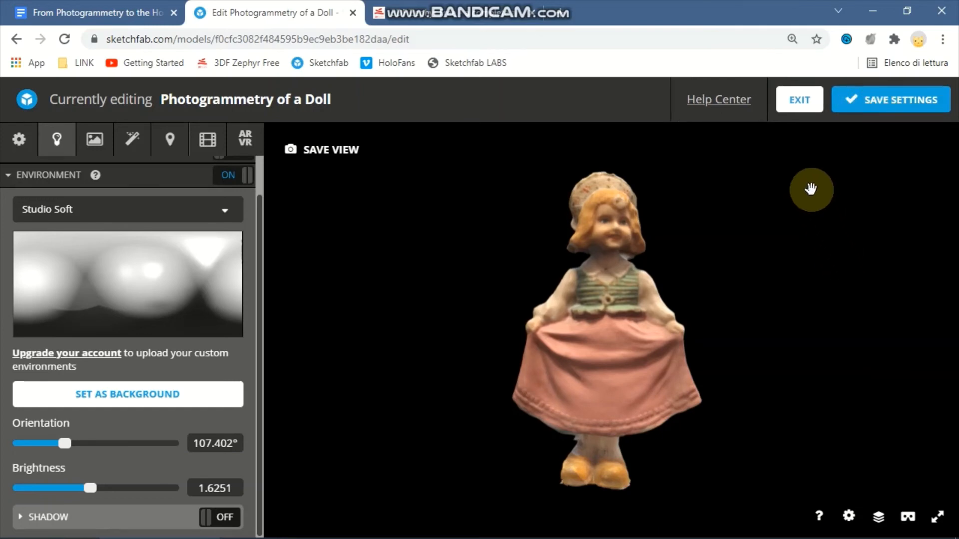
left_click(801, 103)
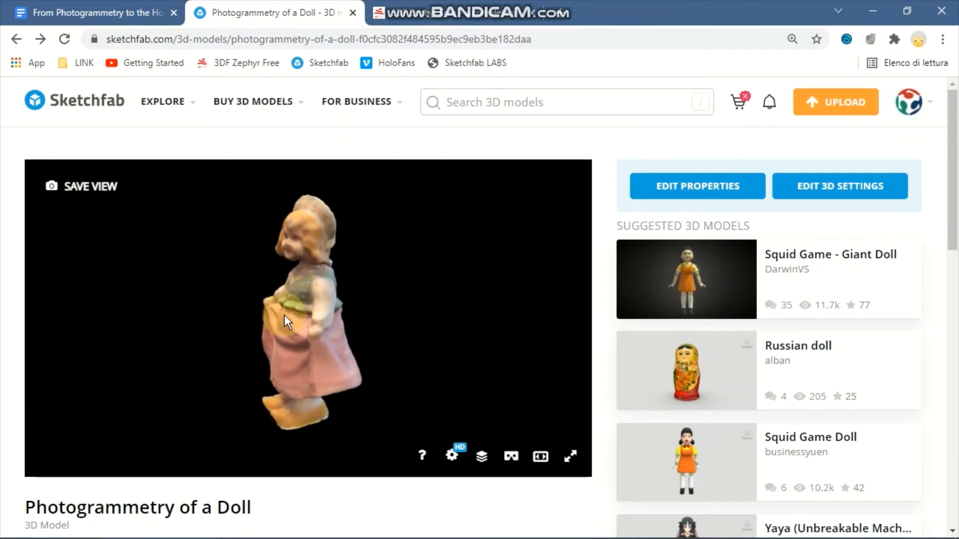
Copy the web address of the doll model's Sketchfab page.
mouse_move(310, 316)
left_mouse_down()
mouse_move(347, 302)
mouse_move(296, 316)
mouse_move(300, 344)
mouse_move(332, 295)
mouse_move(267, 313)
mouse_move(339, 310)
mouse_move(351, 274)
mouse_move(368, 293)
mouse_move(321, 298)
mouse_move(313, 314)
left_mouse_up()
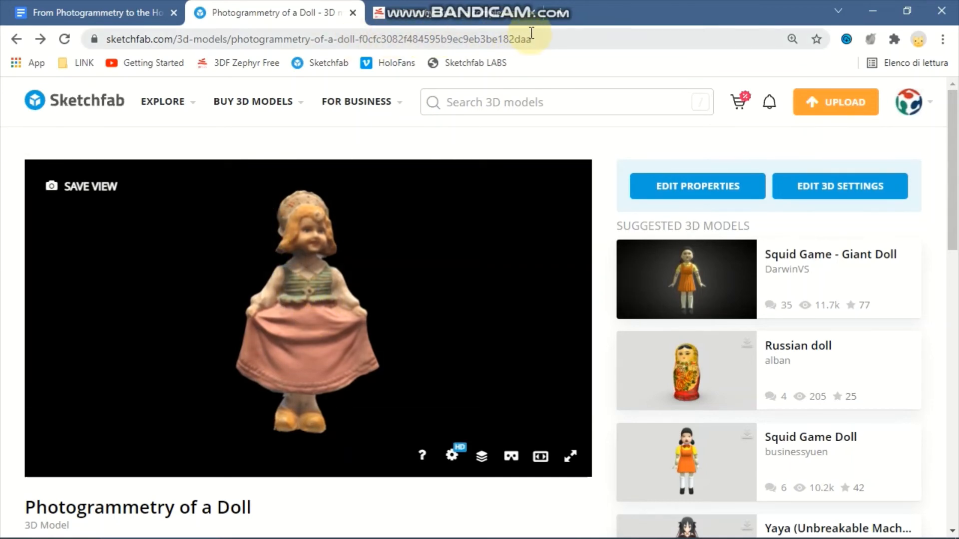
left_click_drag(532, 39, 103, 42)
key("ctrl+c")
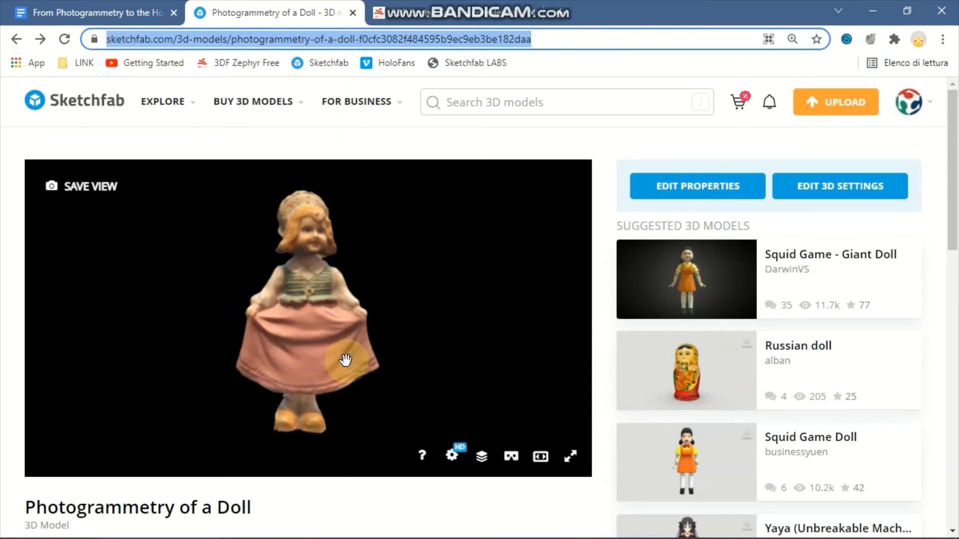
right_click(440, 41)
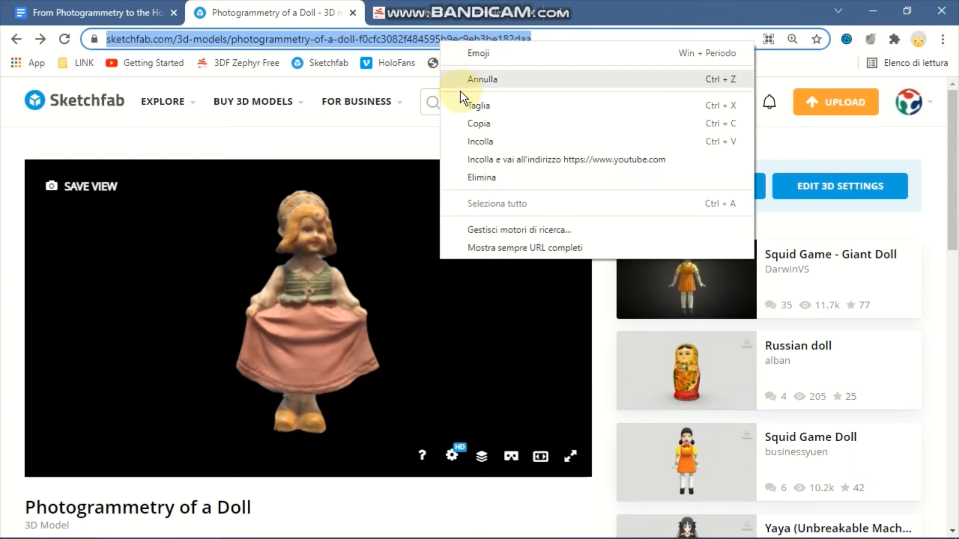
left_click(478, 125)
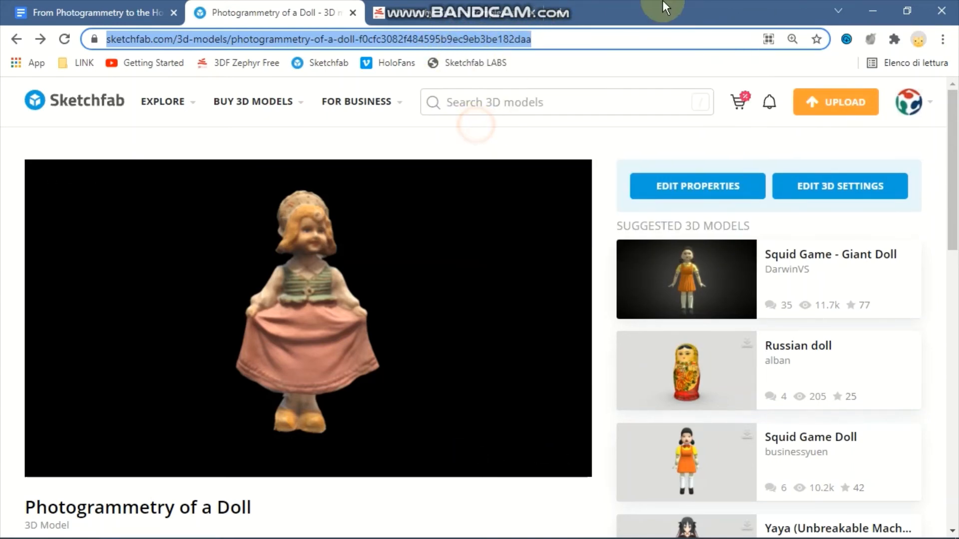
left_click(593, 38)
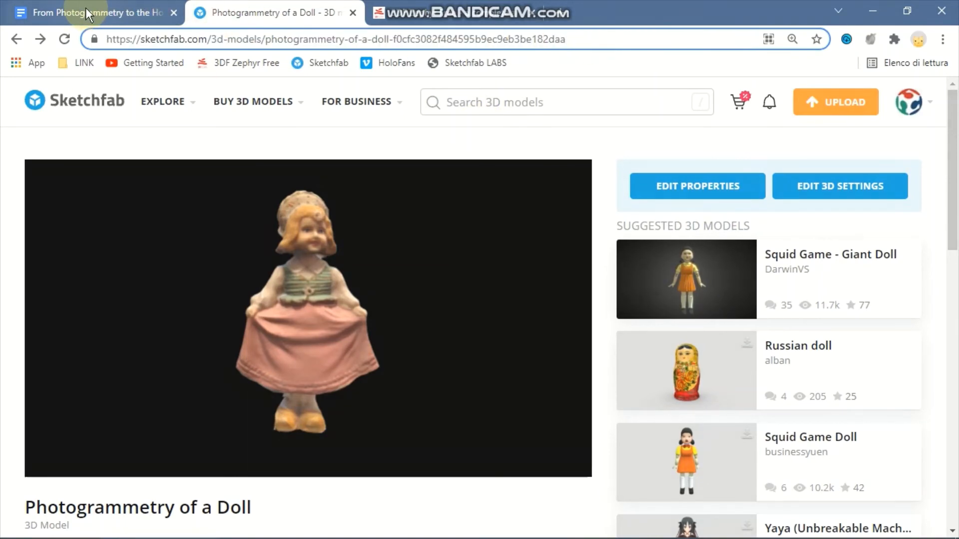
Switch to the From Photogrammetry to the Holofan document and open its Sketchfab Labs link.
left_click(86, 11)
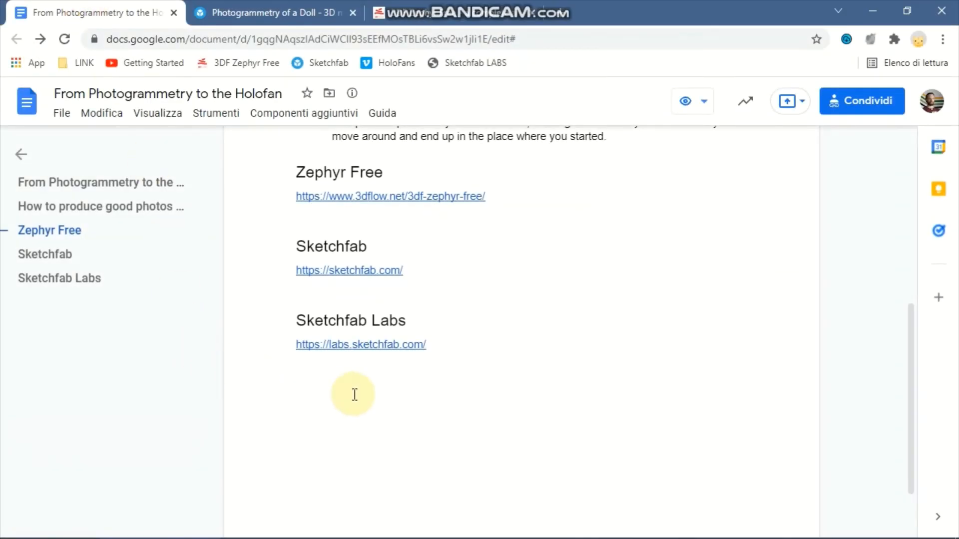
left_click(334, 320)
left_click_drag(364, 323, 300, 322)
left_click(425, 321)
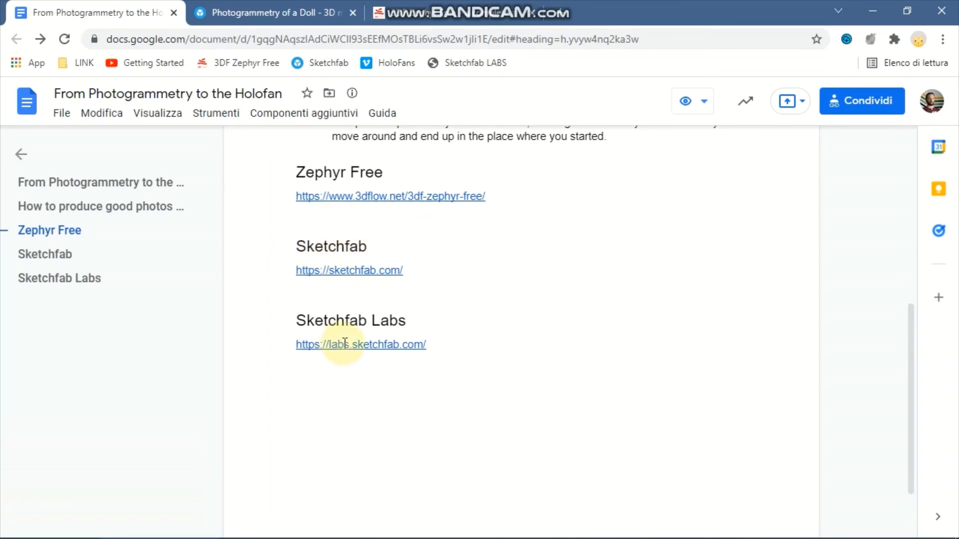
left_click(389, 352)
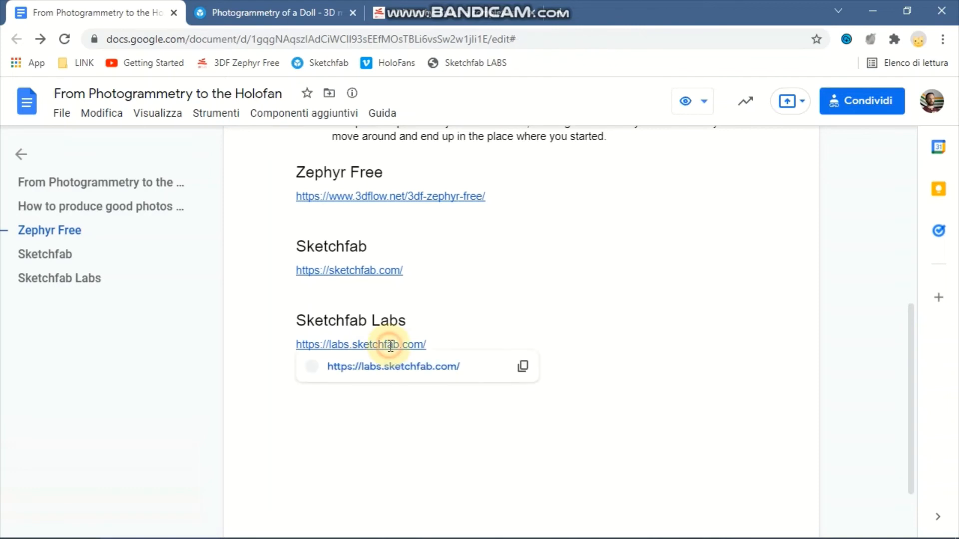
left_click(370, 369)
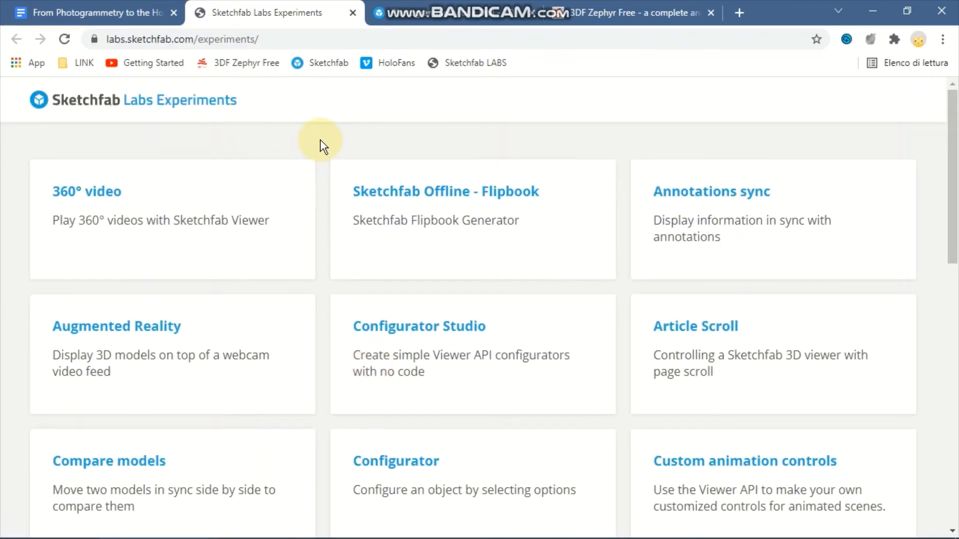
Find the Video exporter among the Sketchfab Labs experiments and open it.
scroll(317, 259, "down", 10)
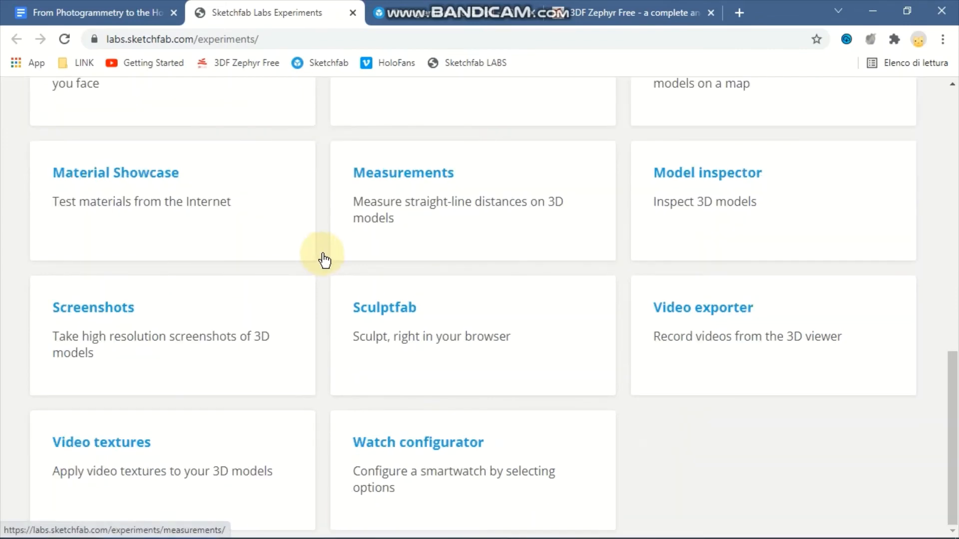
scroll(324, 260, "up", 9)
scroll(325, 259, "down", 10)
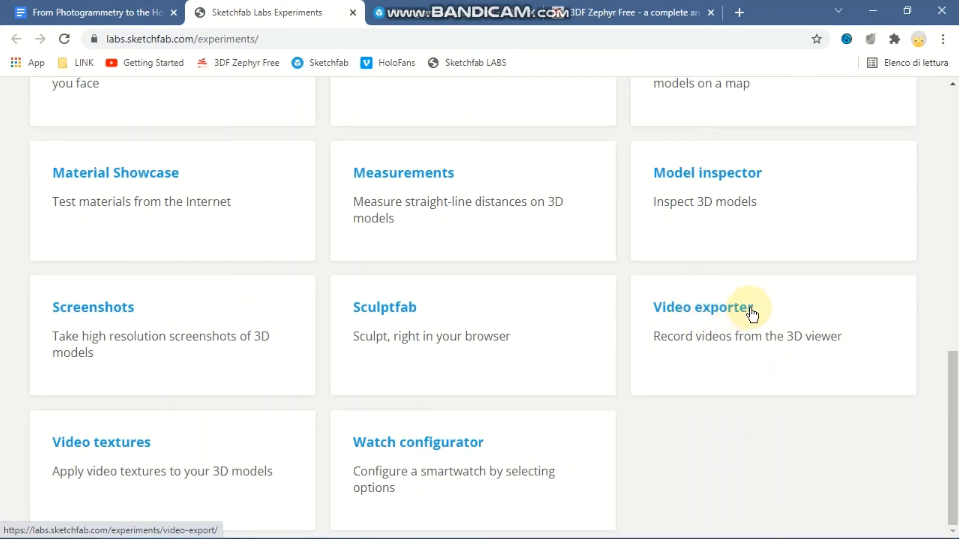
left_click(718, 314)
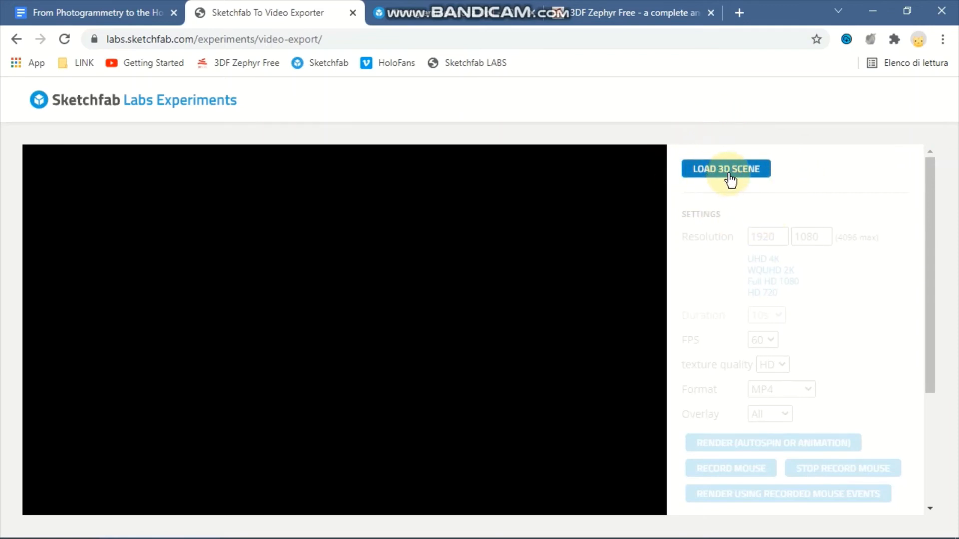
Load the doll model into the video exporter as a 3D scene from its copied Sketchfab URL.
left_click(767, 176)
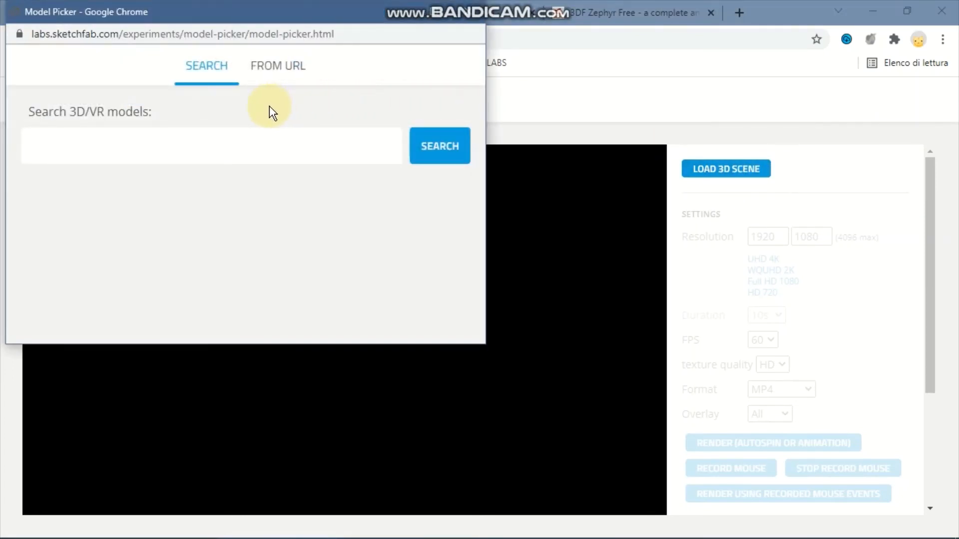
left_click(273, 74)
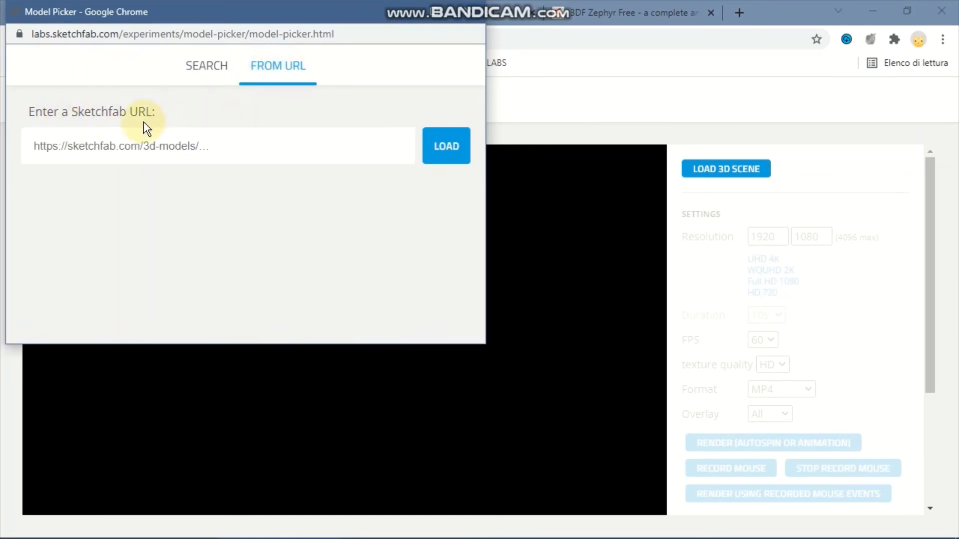
left_click(89, 147)
right_click(88, 147)
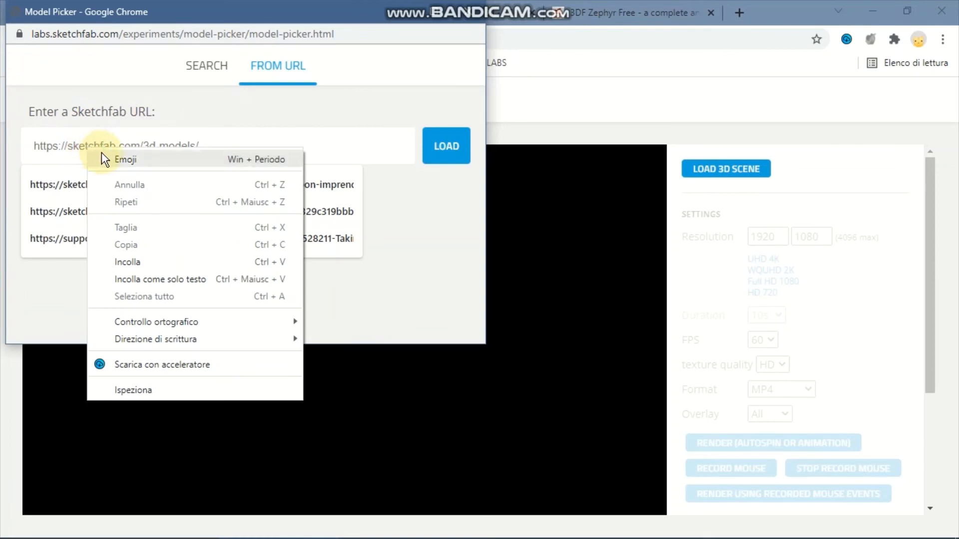
left_click(126, 261)
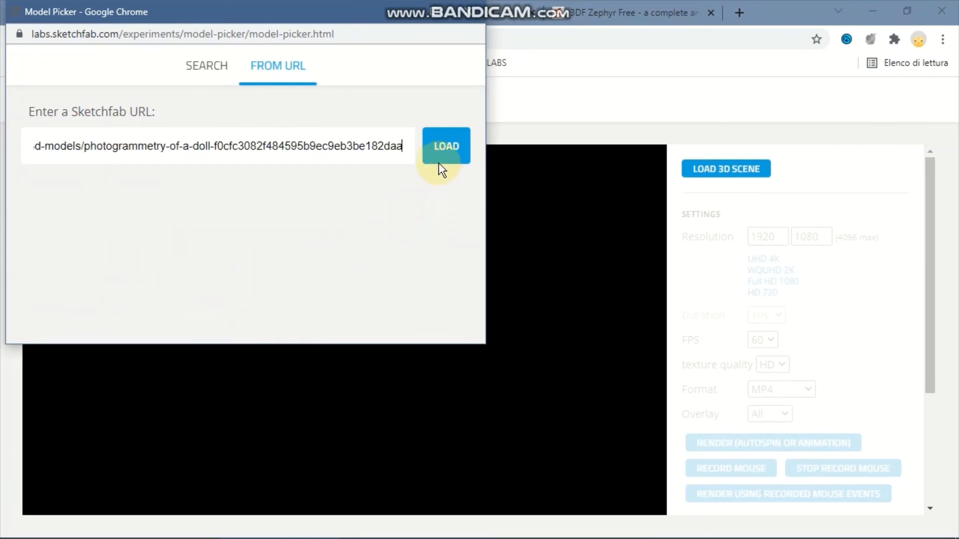
left_click(442, 150)
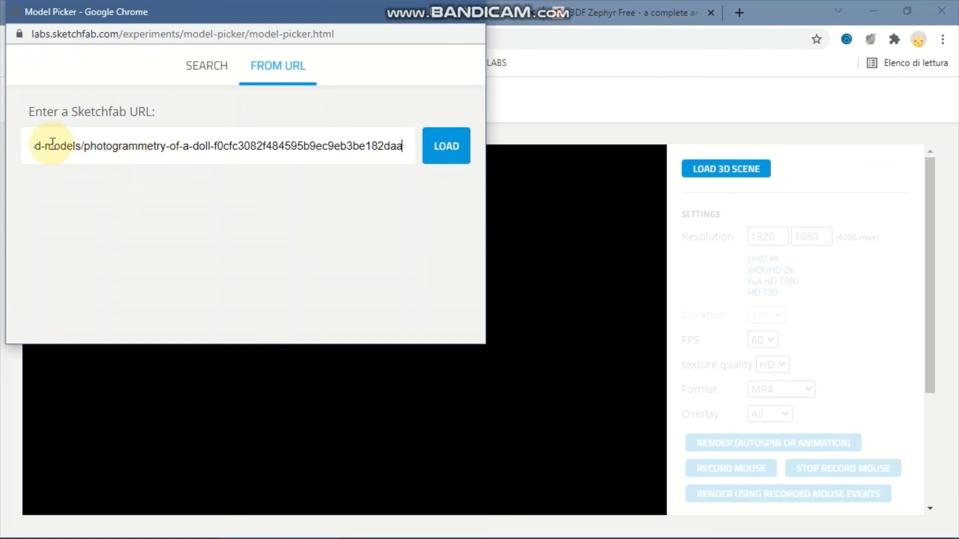
left_click(448, 151)
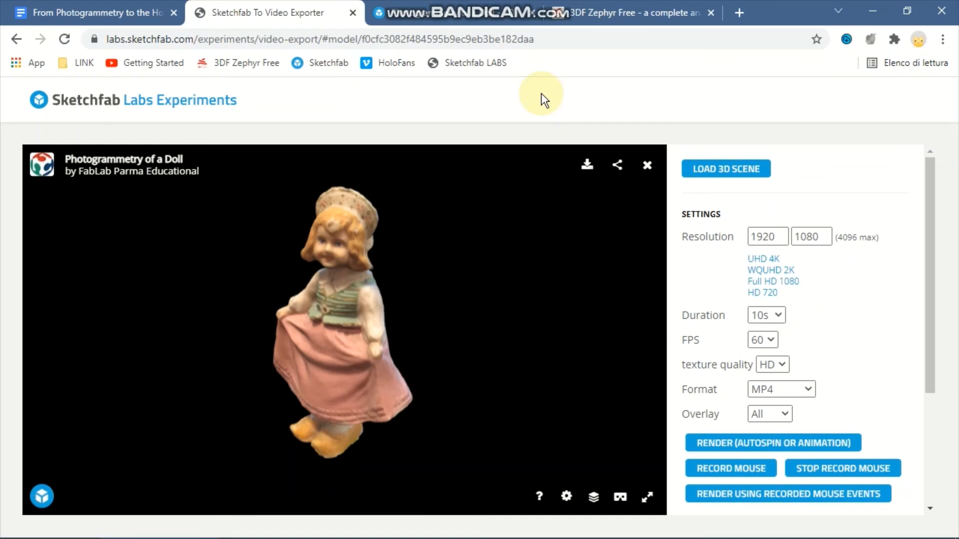
Set the video's resolution width to 1080 and its frame rate to 30 FPS.
left_click_drag(340, 295, 322, 318)
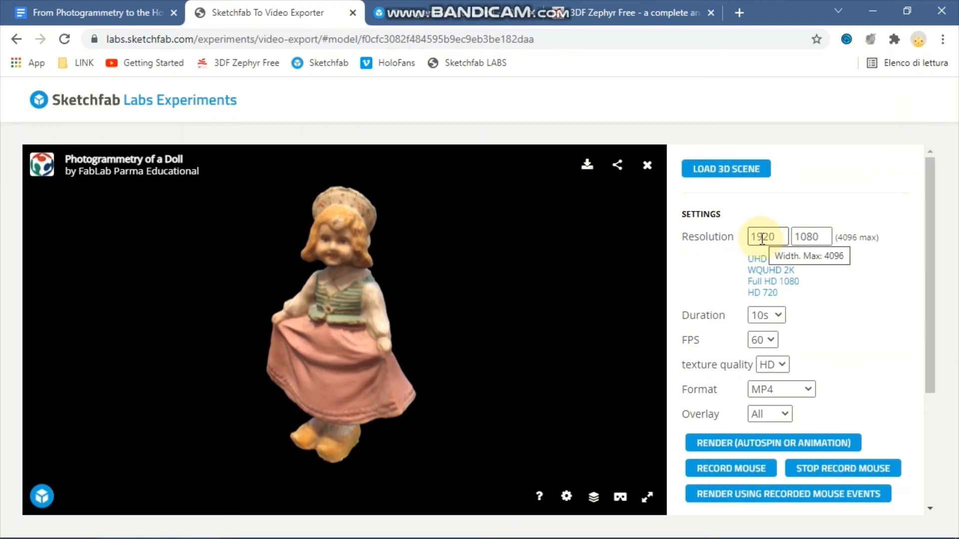
left_click_drag(757, 237, 778, 237)
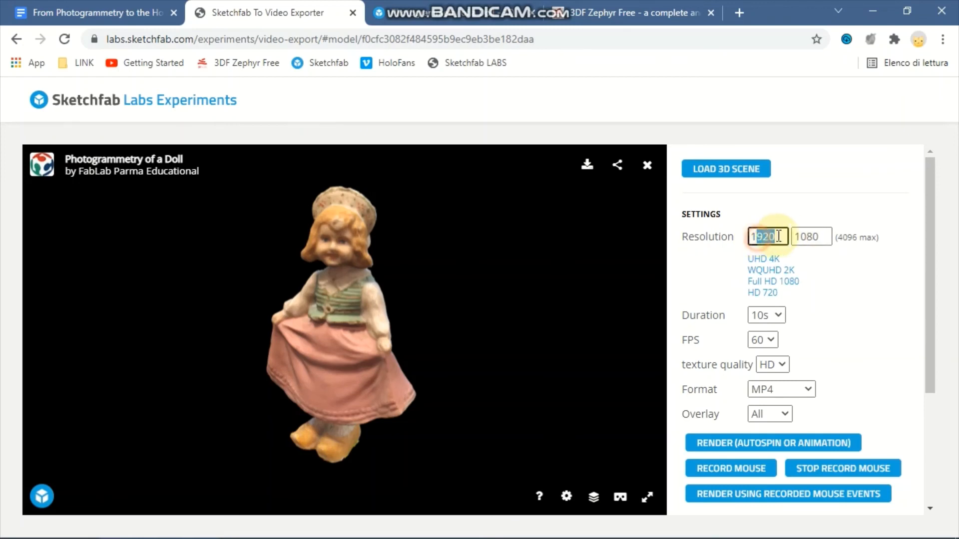
key("BackSpace")
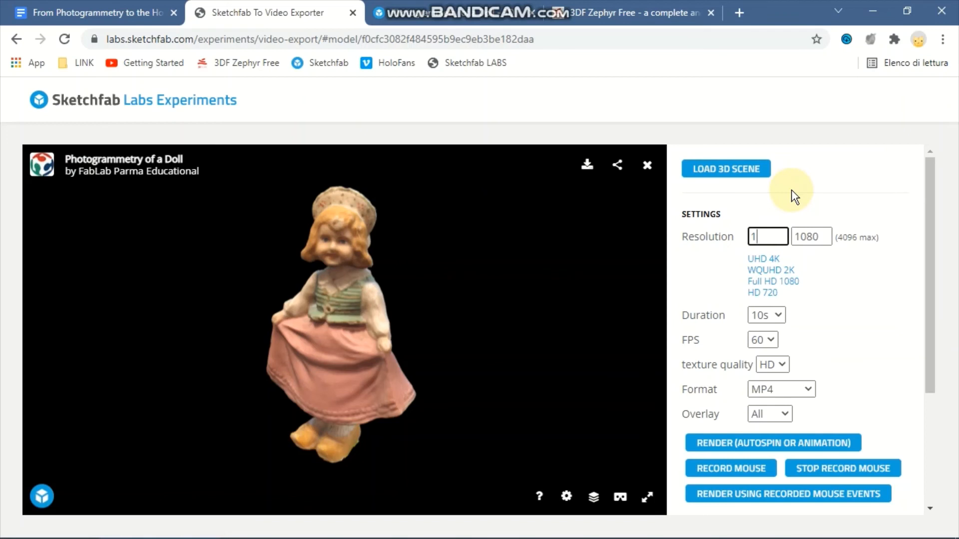
type("080")
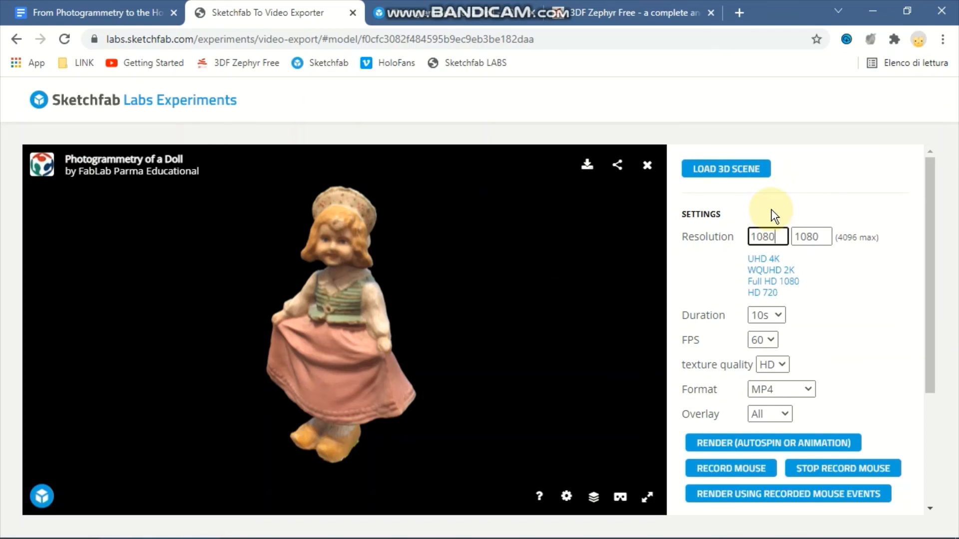
left_click(827, 231)
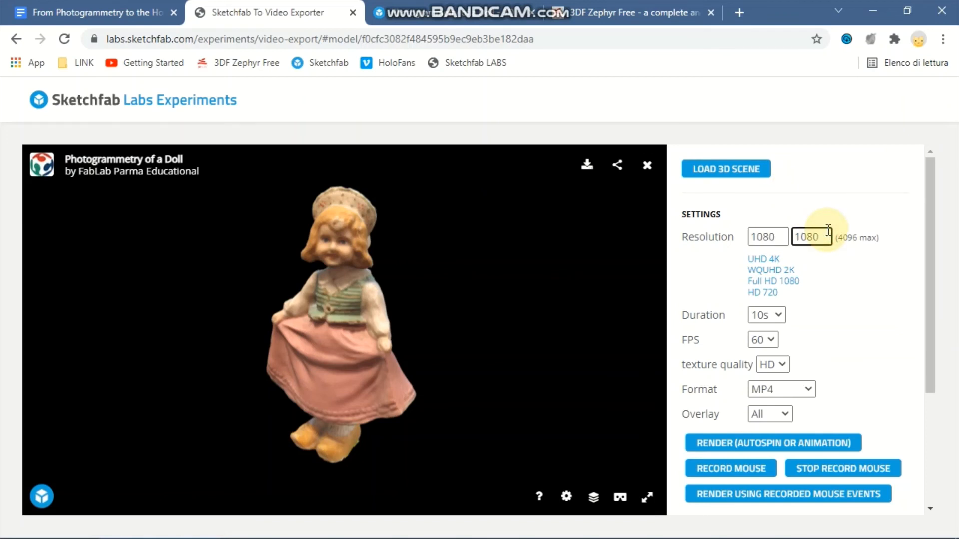
left_click(897, 238)
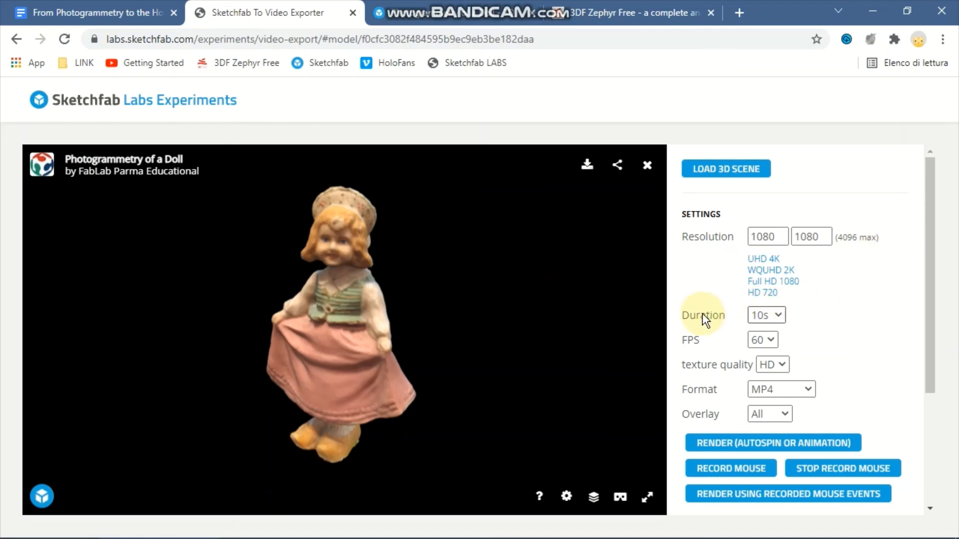
left_click(767, 341)
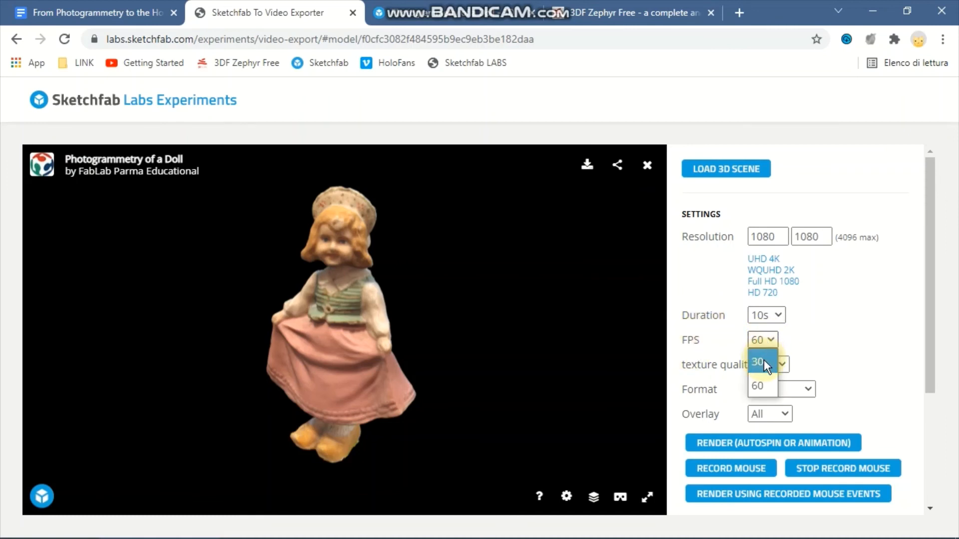
left_click(763, 362)
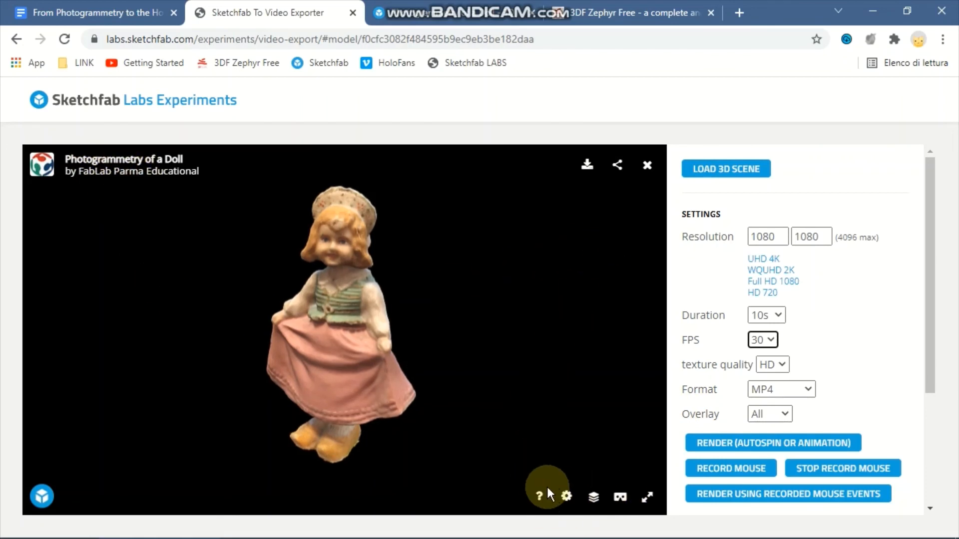
Set the overlay to None and render the doll's autospin video.
left_click(767, 421)
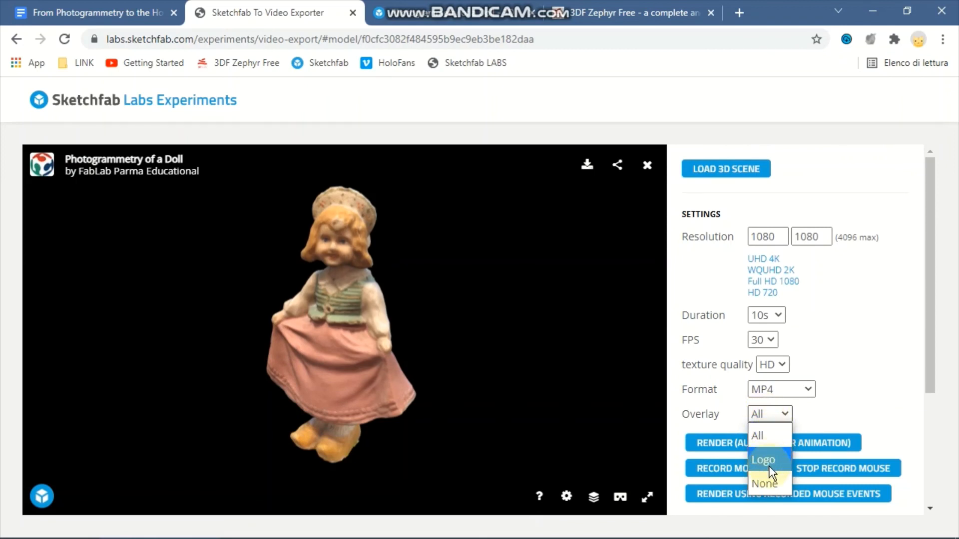
left_click(766, 484)
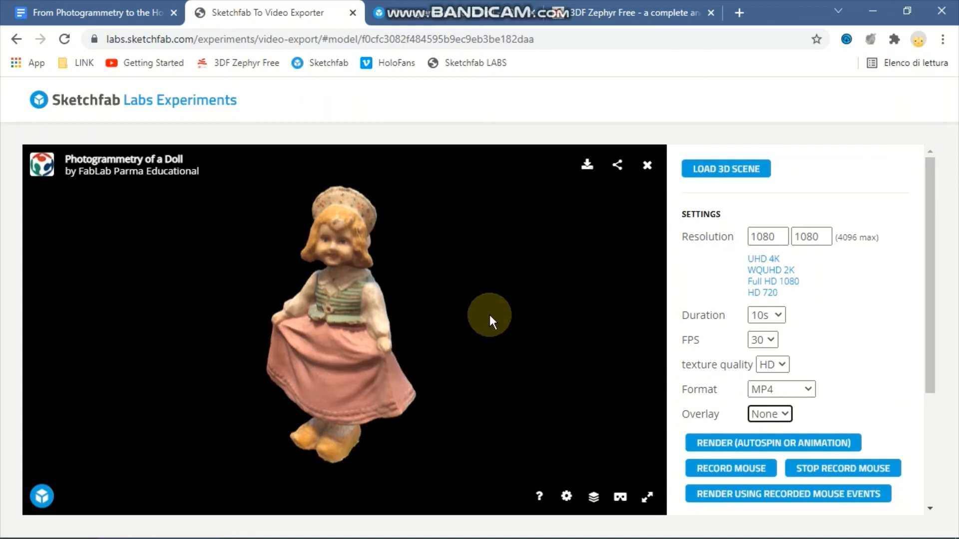
left_click(702, 446)
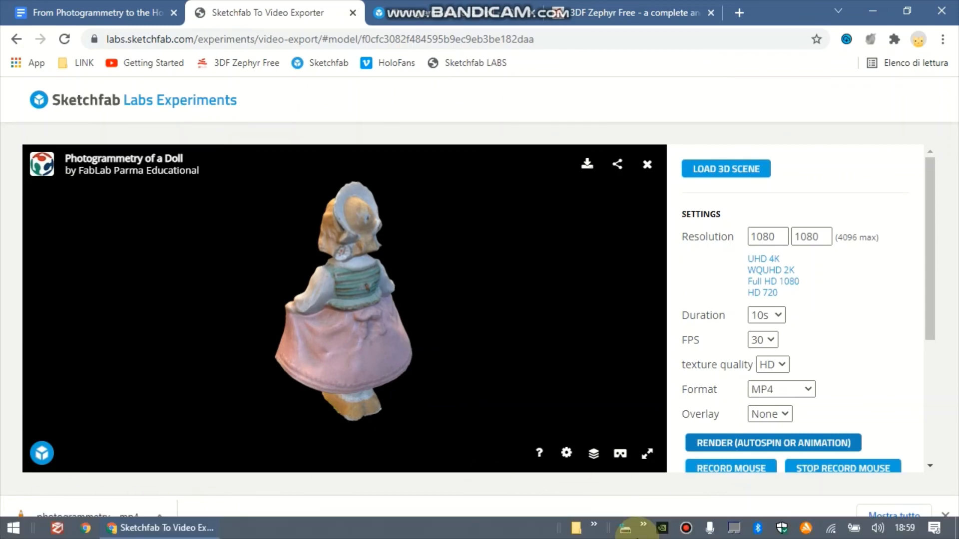
Place the downloaded doll video in the INCLUMAP folder on the desktop.
left_click(576, 528)
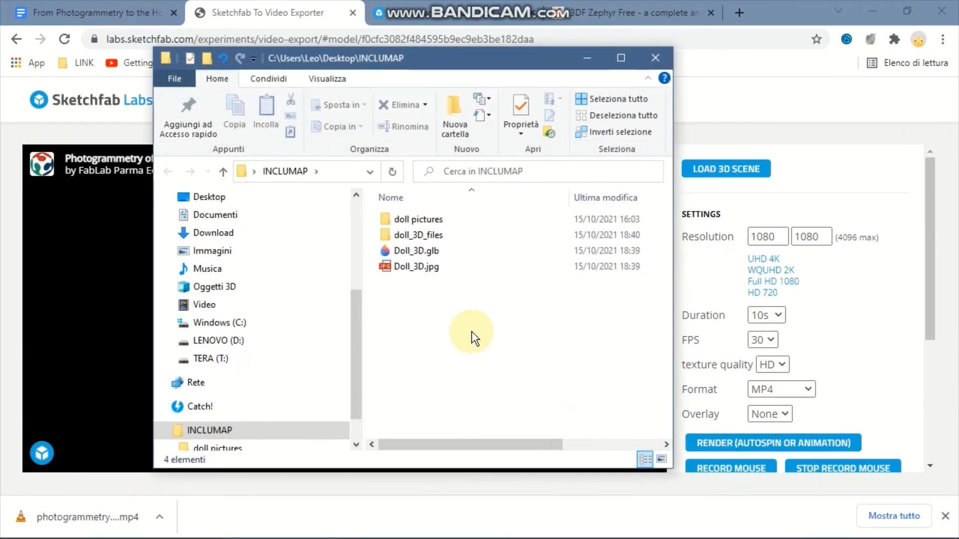
left_click_drag(88, 517, 430, 329)
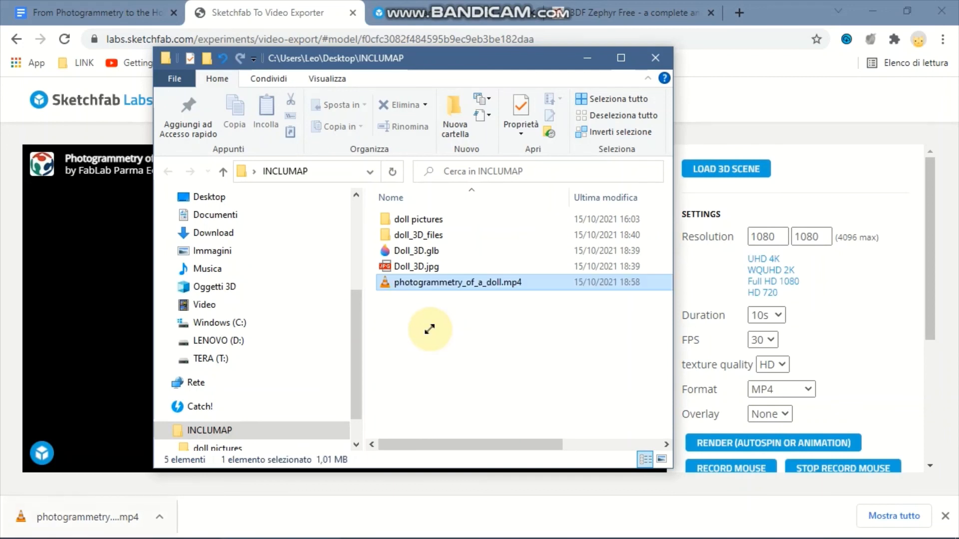
left_click(468, 325)
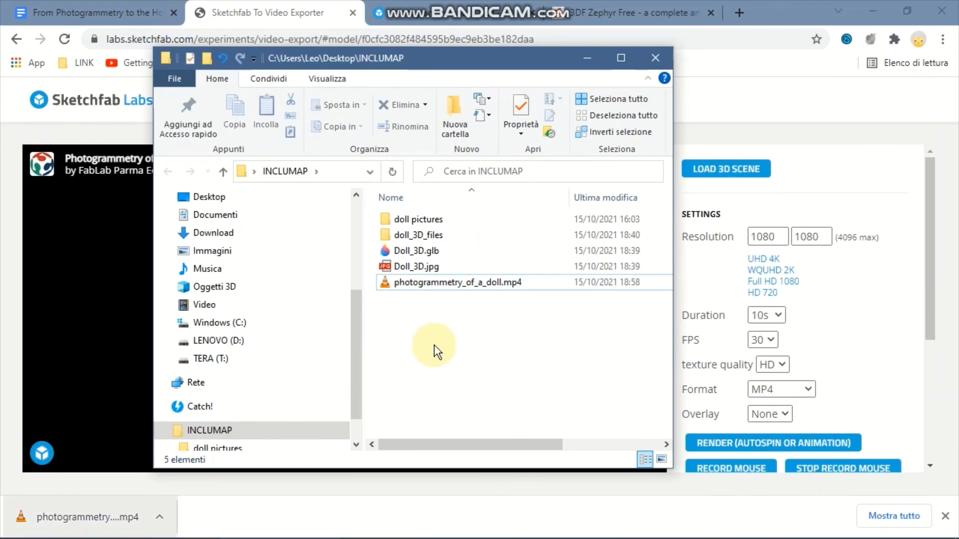
Play photogrammetry_of_a_doll.mp4 from the folder in VLC and enlarge the player window to check the rotation.
left_click(432, 284)
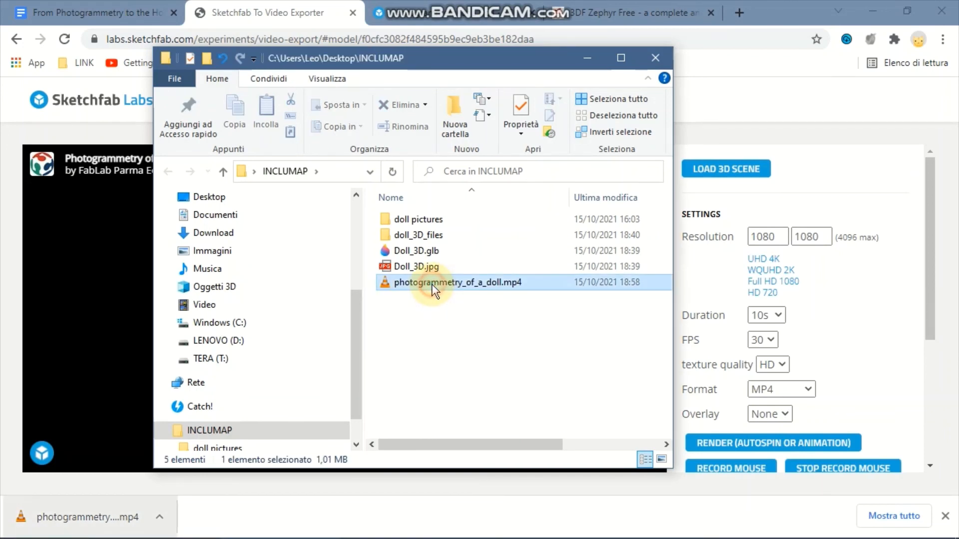
double_click(433, 286)
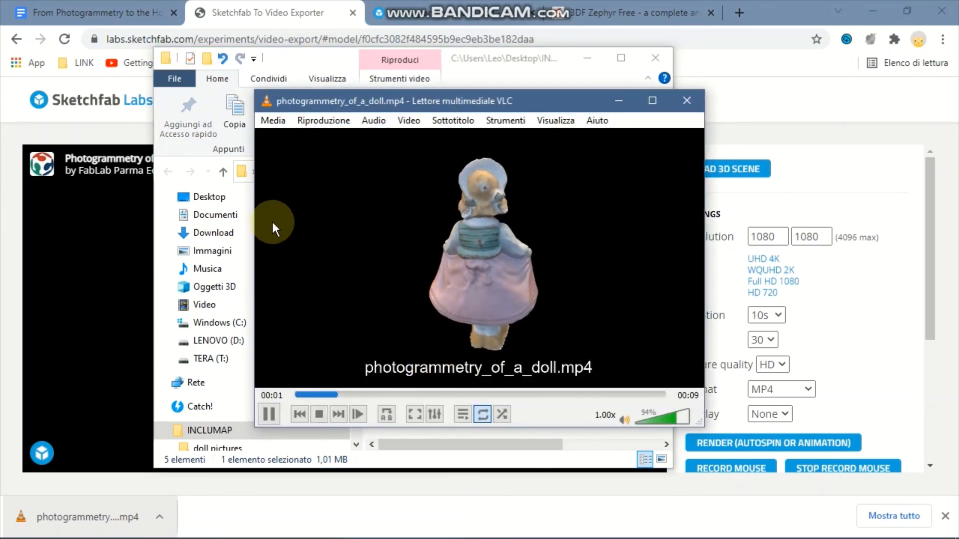
left_click_drag(256, 236, 264, 246)
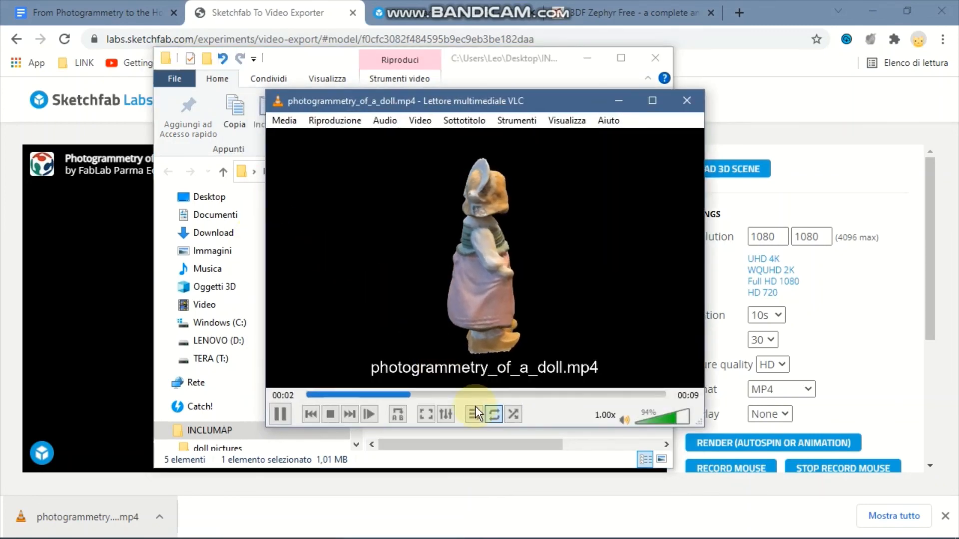
left_click_drag(453, 91, 453, 8)
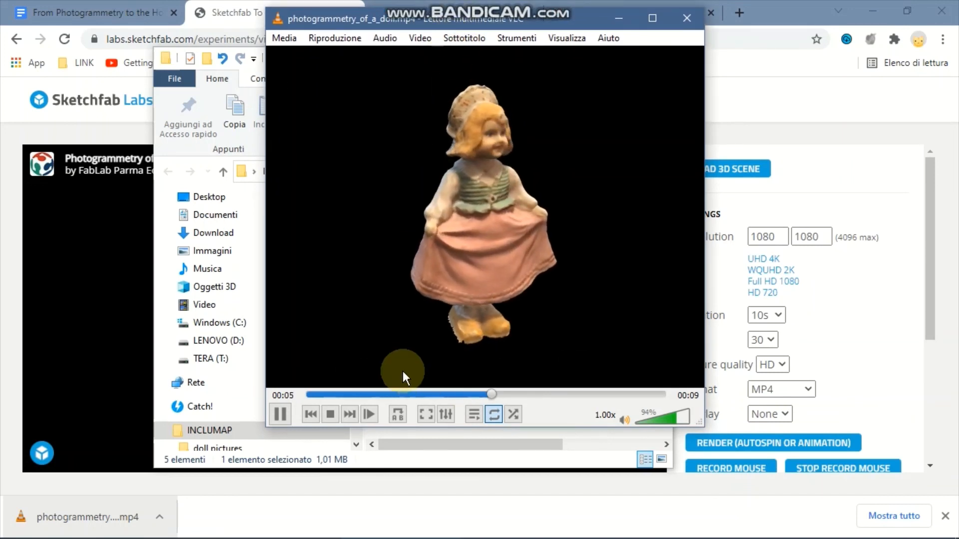
left_click_drag(393, 427, 389, 458)
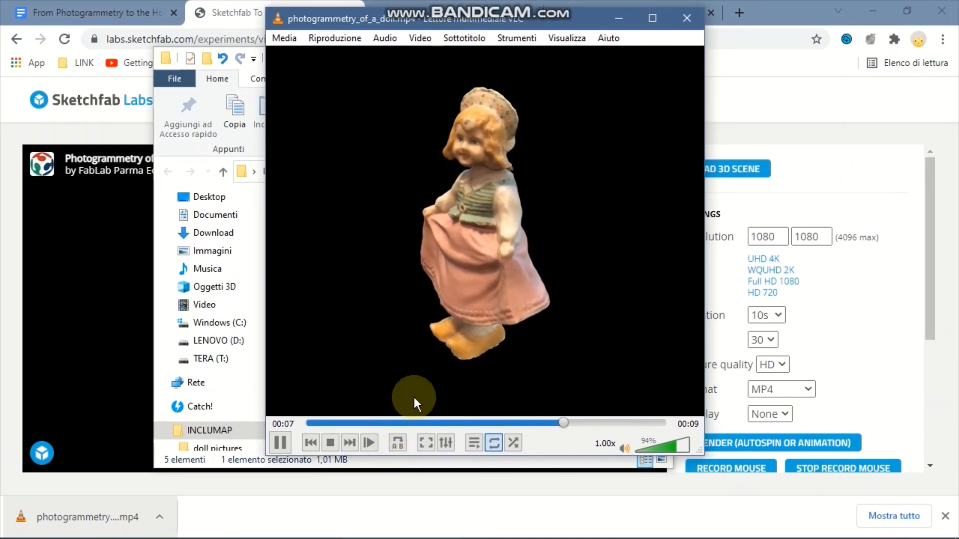